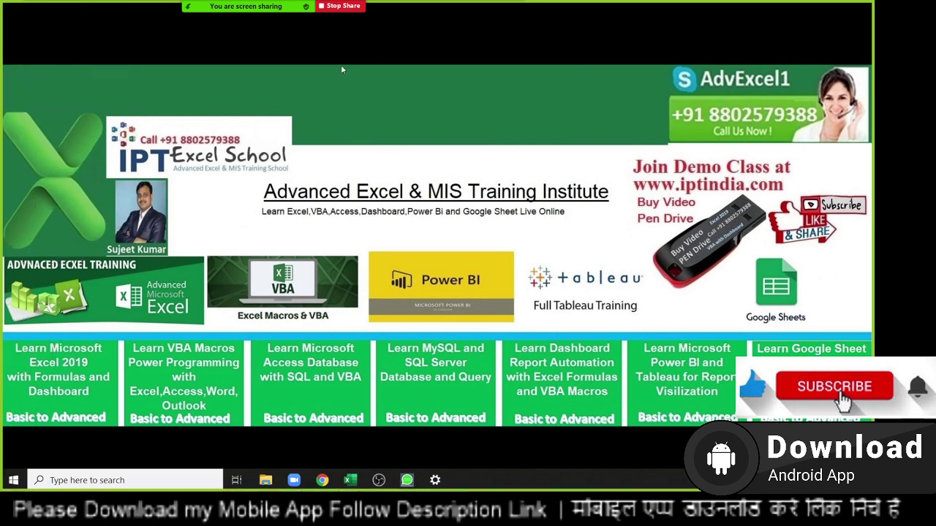
Step: Bring the Excel workbook showing Sheet2 to the front
key("alt+Tab")
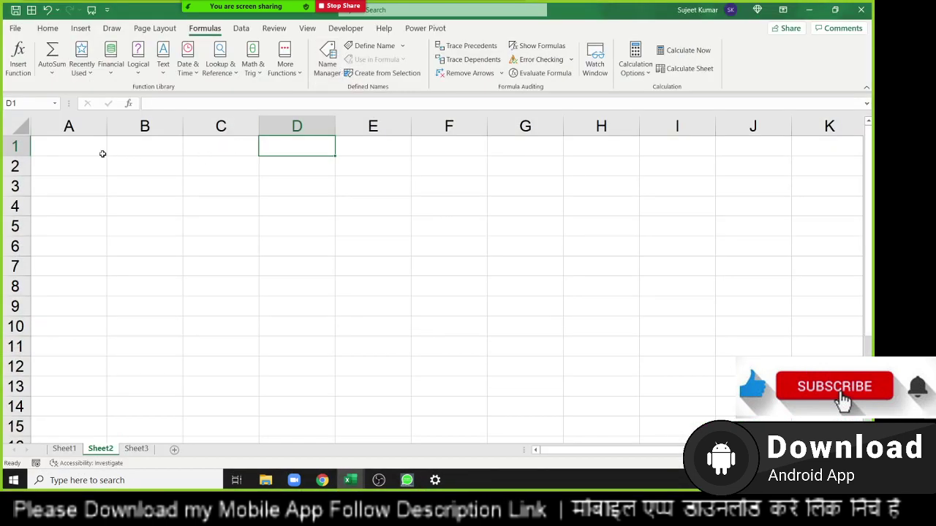
Step: Enter VBA in cell A1 and VB6 in cell A2
left_click(54, 150)
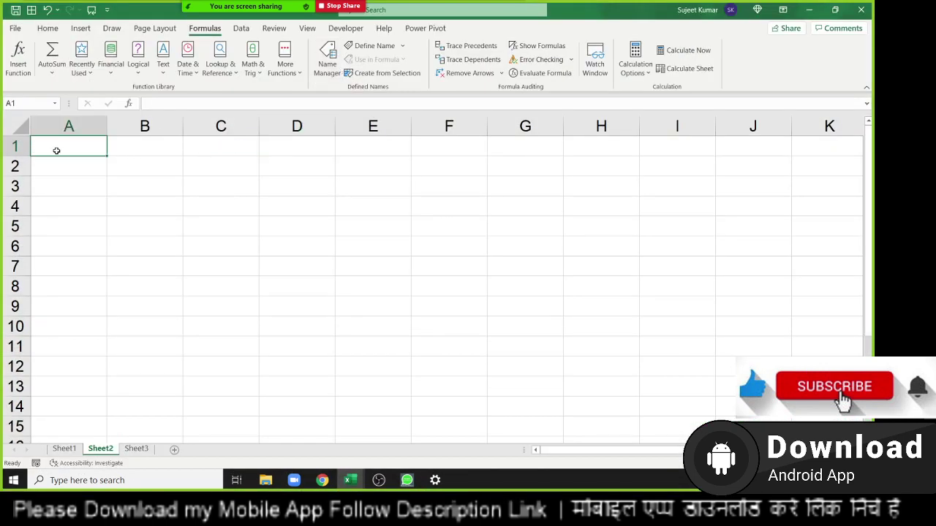
type("VBA")
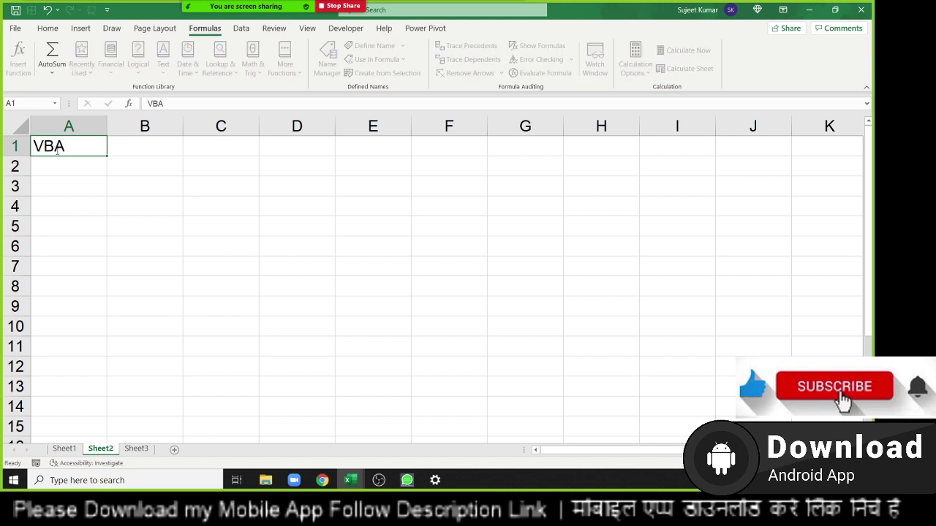
key("Tab")
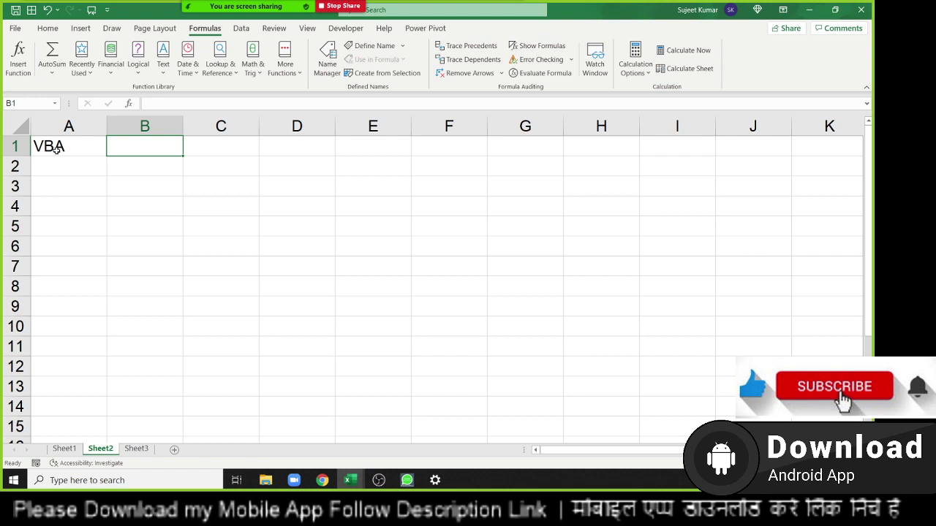
key("Return")
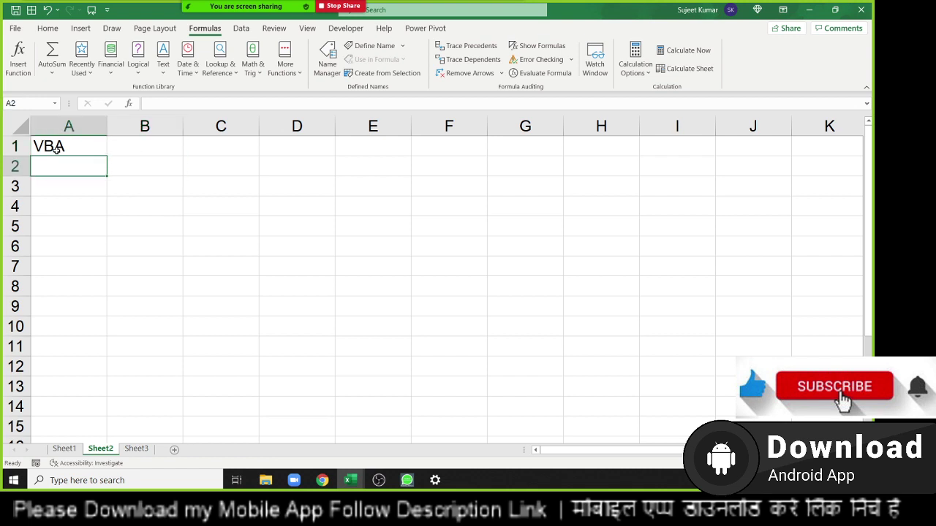
type("VB6")
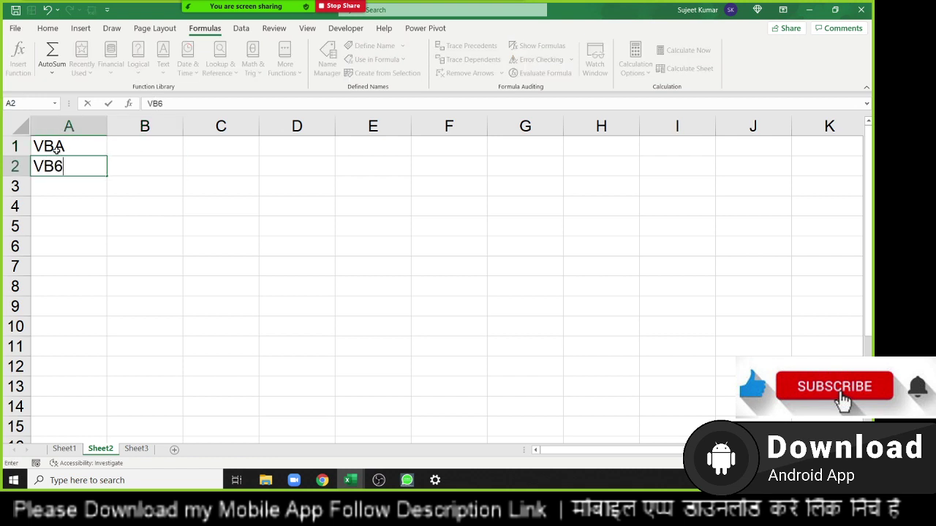
key("Return")
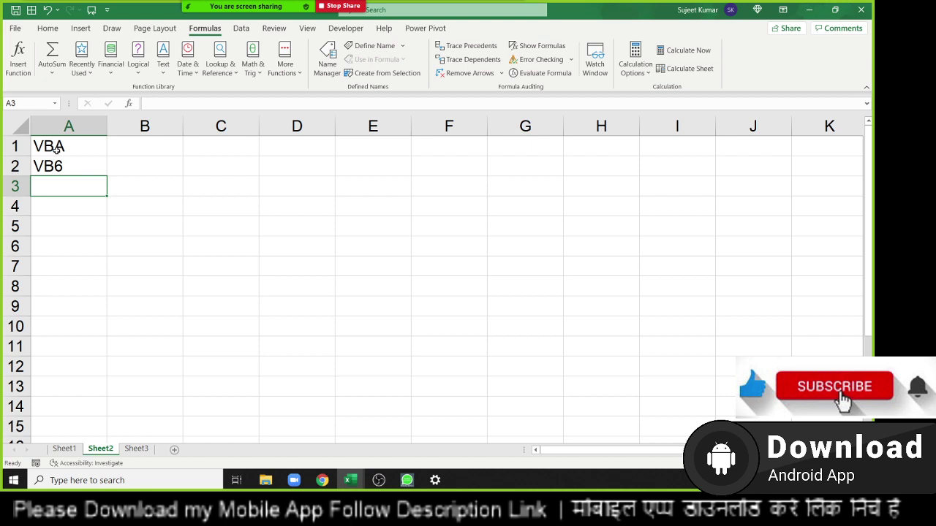
Step: Delete the VB6 entry from cell A2, leaving A2 empty
key("Up")
key("Up")
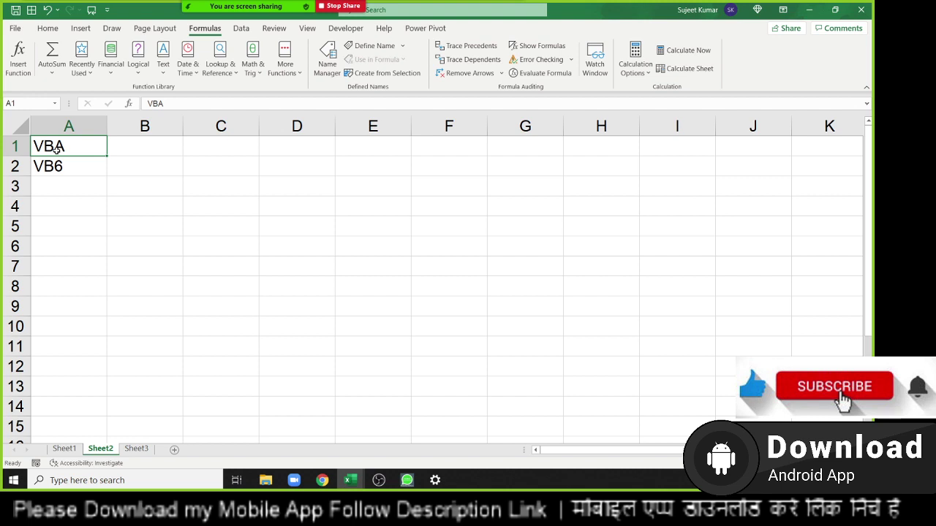
key("Down")
key("Down")
key("Up")
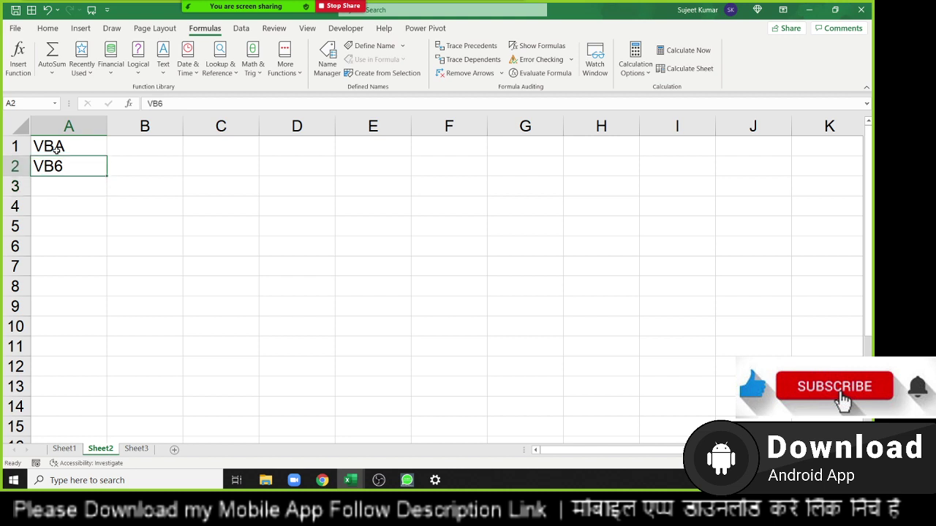
key("Delete")
key("Right")
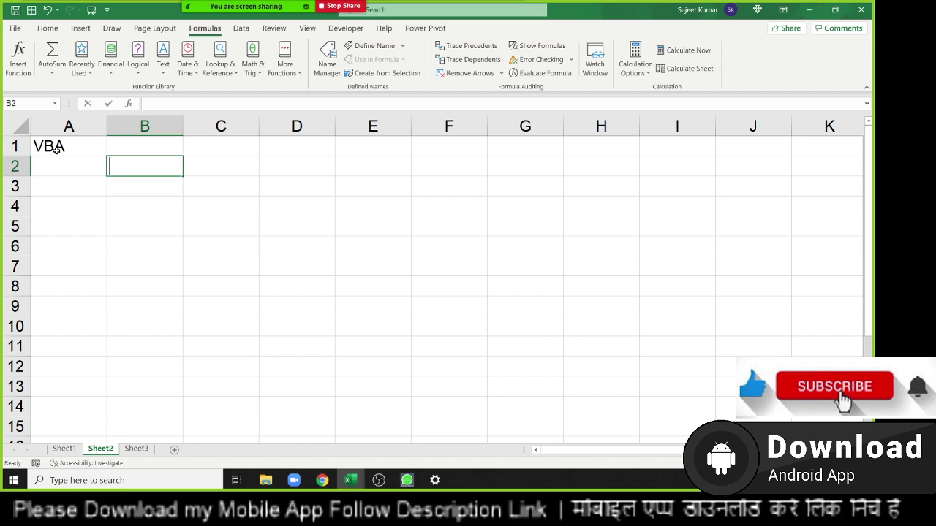
Step: Enter the word Macros in cell B2
type("Macros")
key("Return")
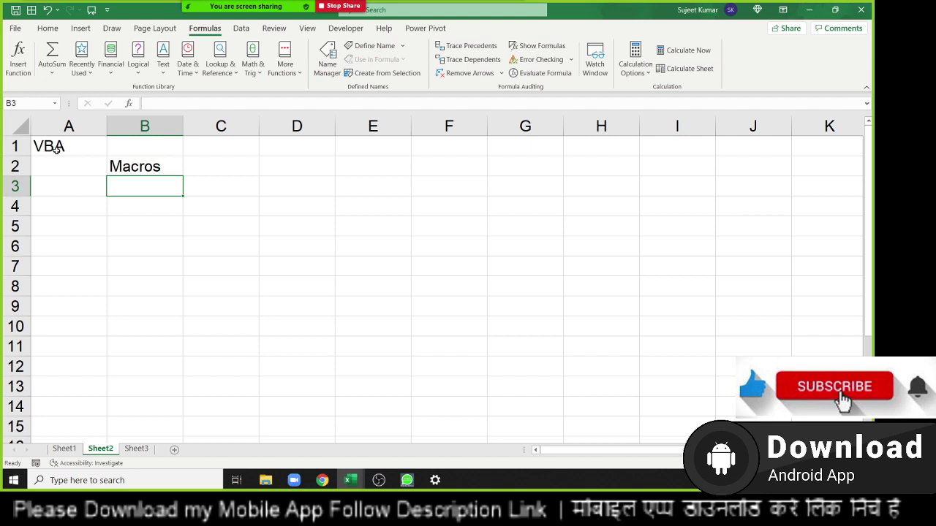
Step: Show the Developer tab's macro tools on the ribbon
left_click(355, 29)
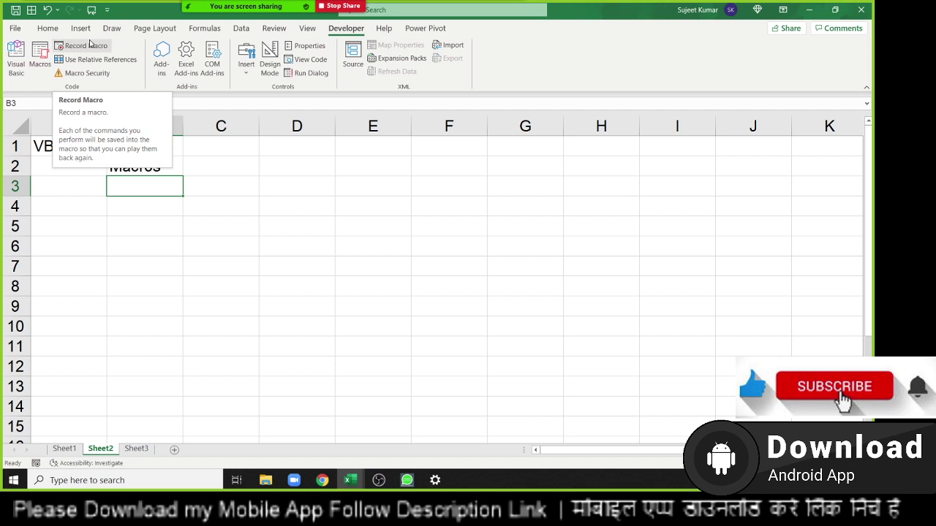
Step: Start recording a new macro with the default settings
left_click_drag(278, 168, 281, 186)
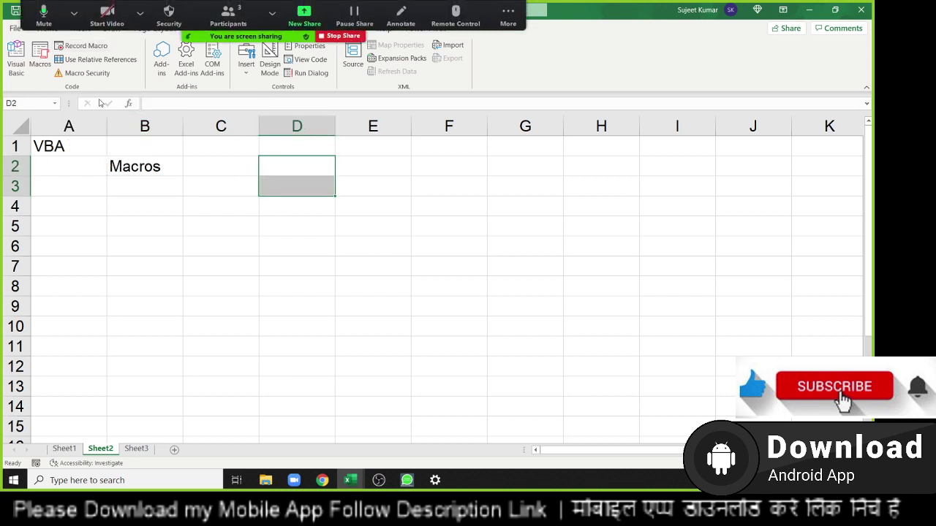
left_click(87, 46)
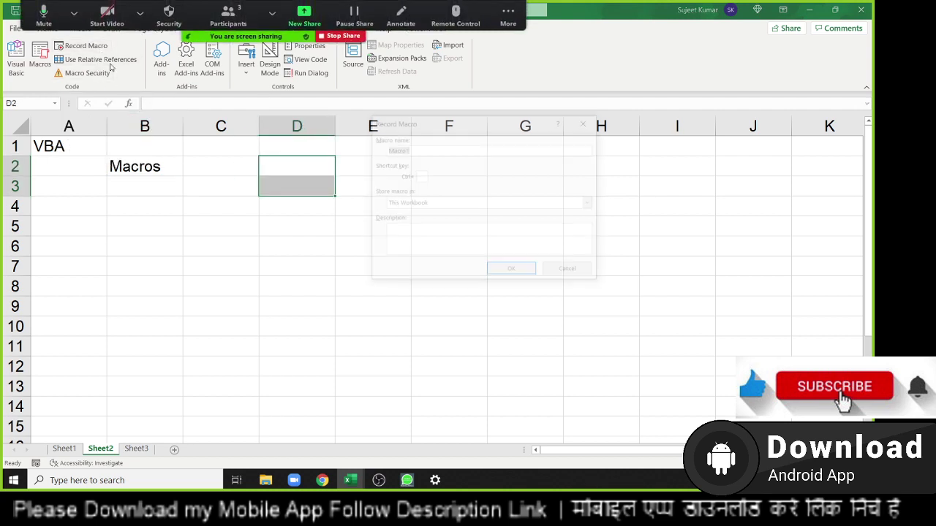
left_click(490, 272)
Step: Enter the headings Name, Roll and Marks in E1:G1, then stop recording
left_click(386, 151)
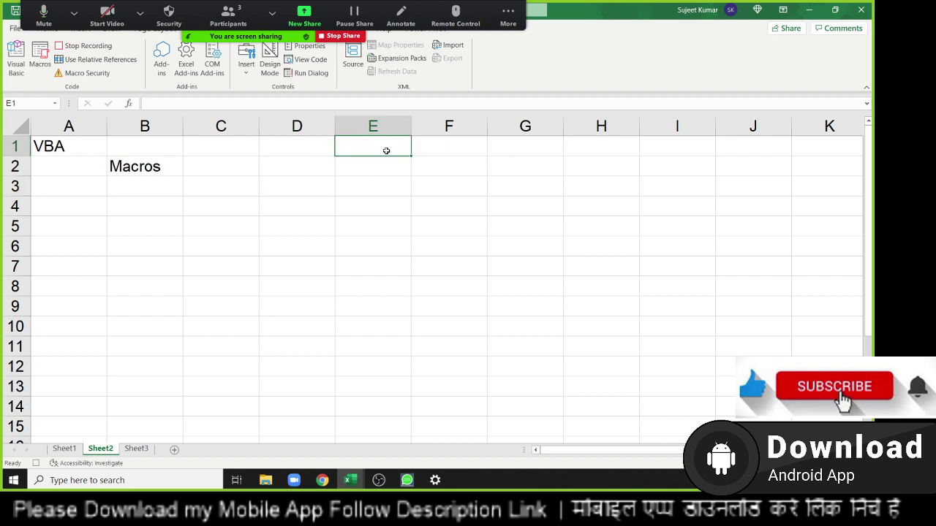
type("NAMe")
key("Tab")
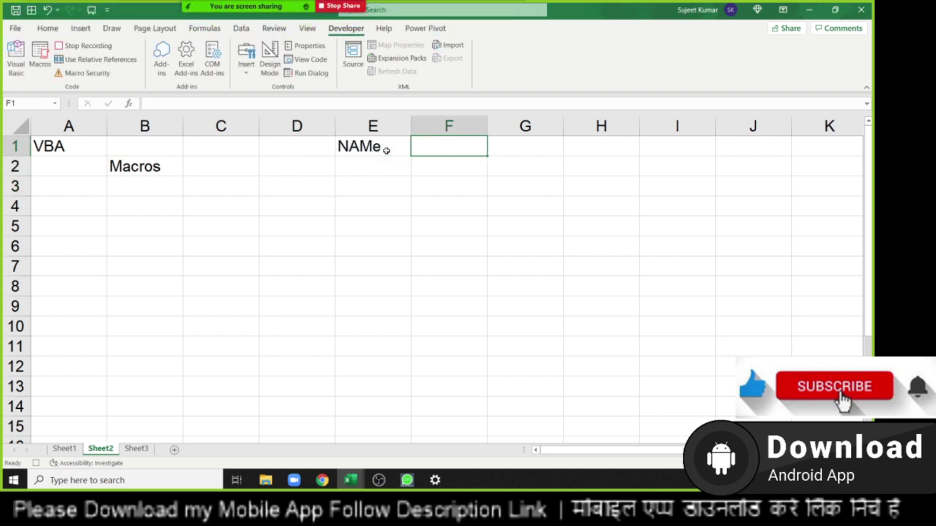
left_click(386, 151)
type("Na")
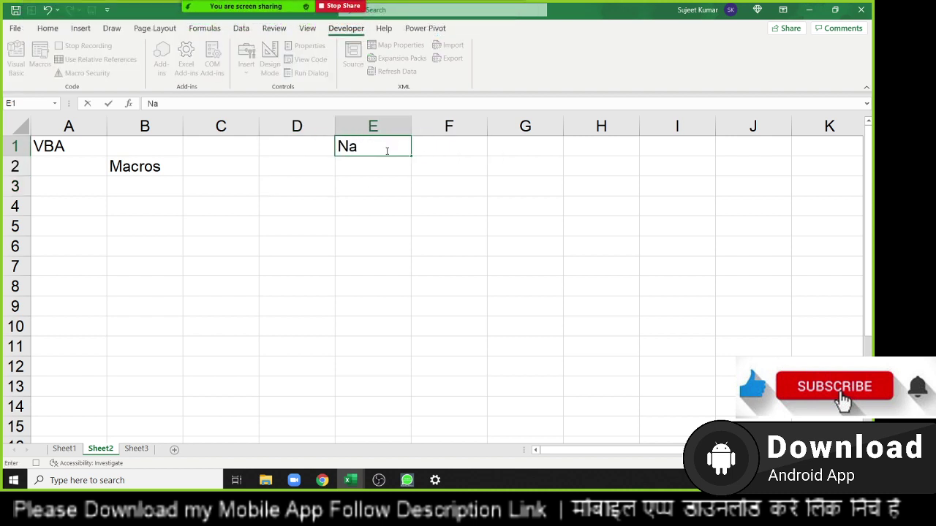
type("me")
key("Tab")
type("Ro")
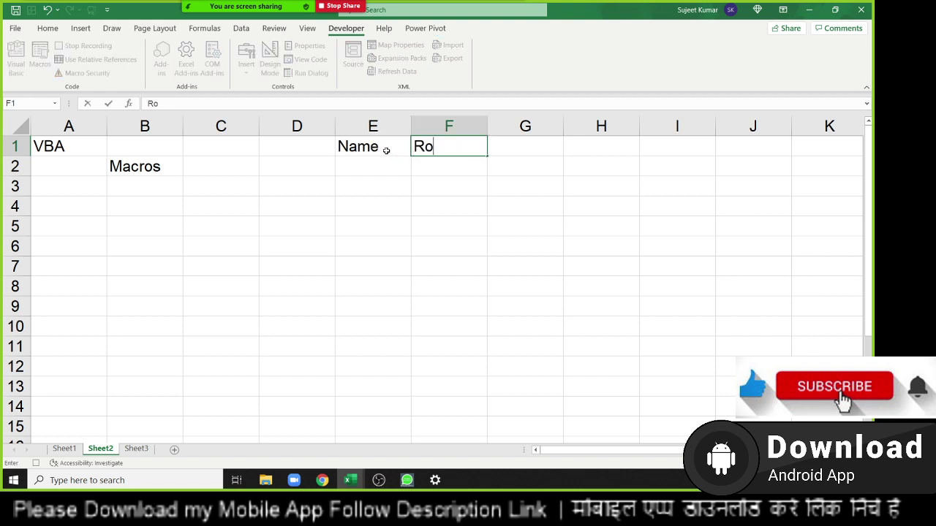
type("ll")
key("Tab")
type("Mark")
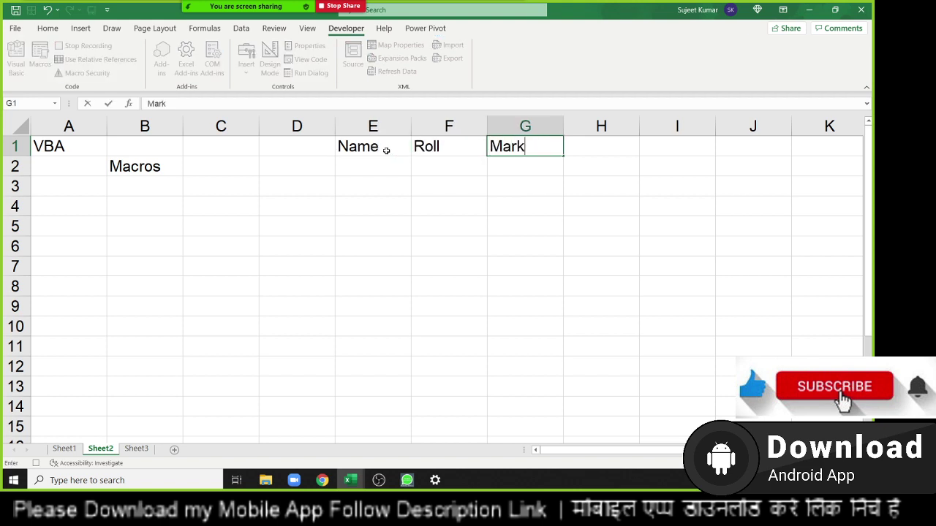
type("s")
key("Return")
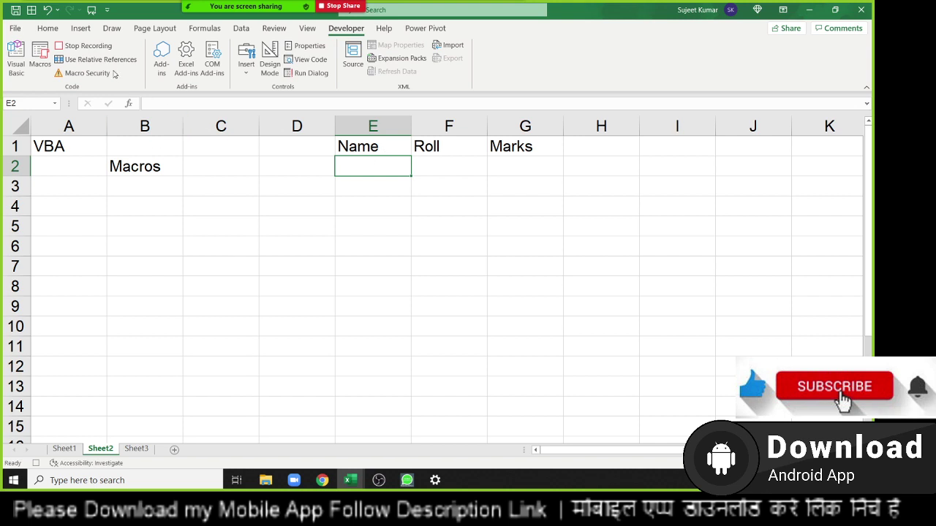
left_click(84, 46)
Step: Clear the E1:G1 headings and run Macro1 to refill them
left_click(398, 155)
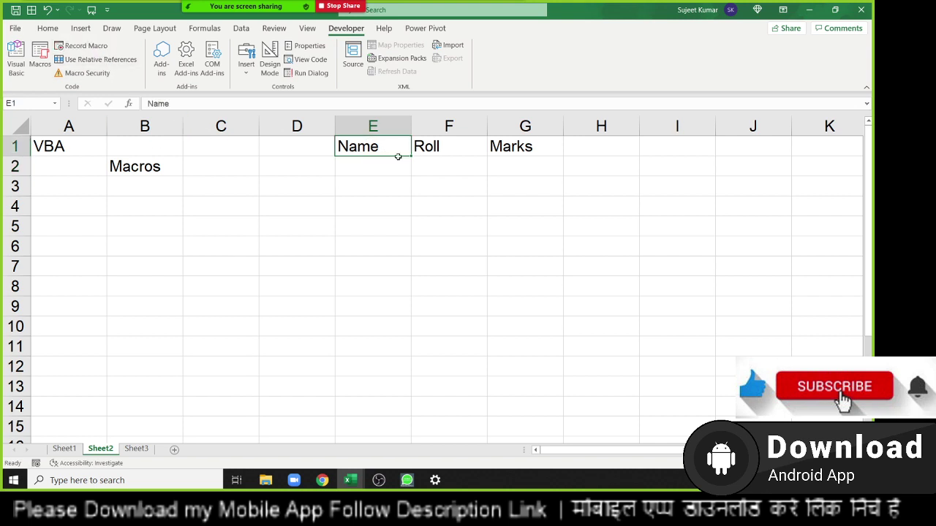
left_click_drag(398, 156, 517, 163)
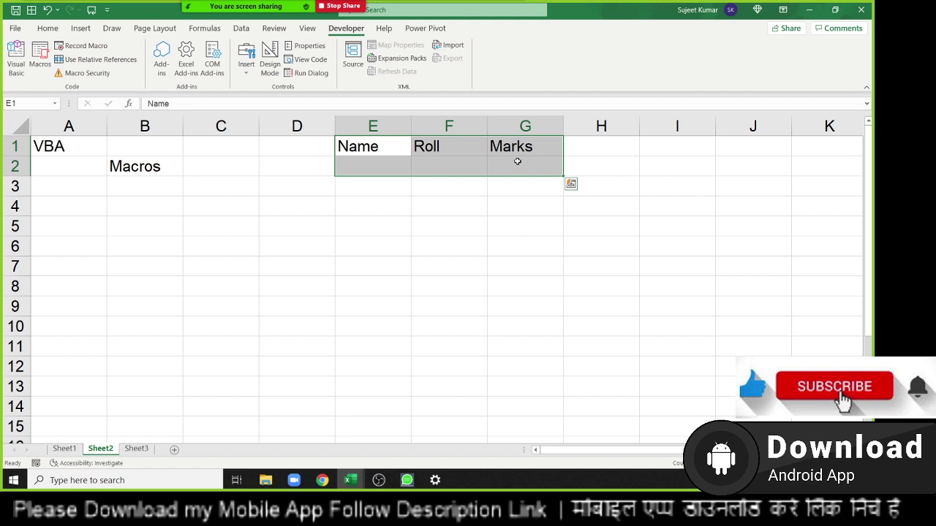
key("Delete")
left_click(251, 200)
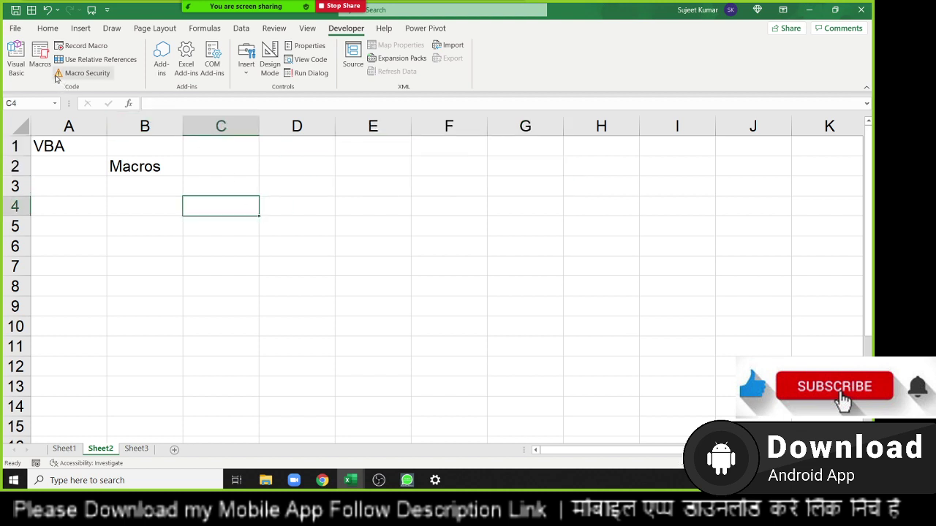
left_click(40, 59)
left_click(428, 155)
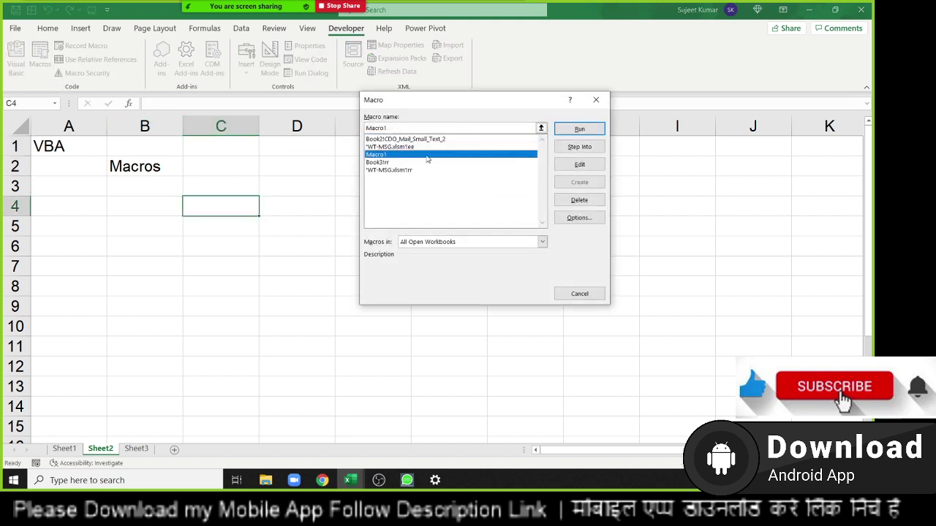
left_click(583, 132)
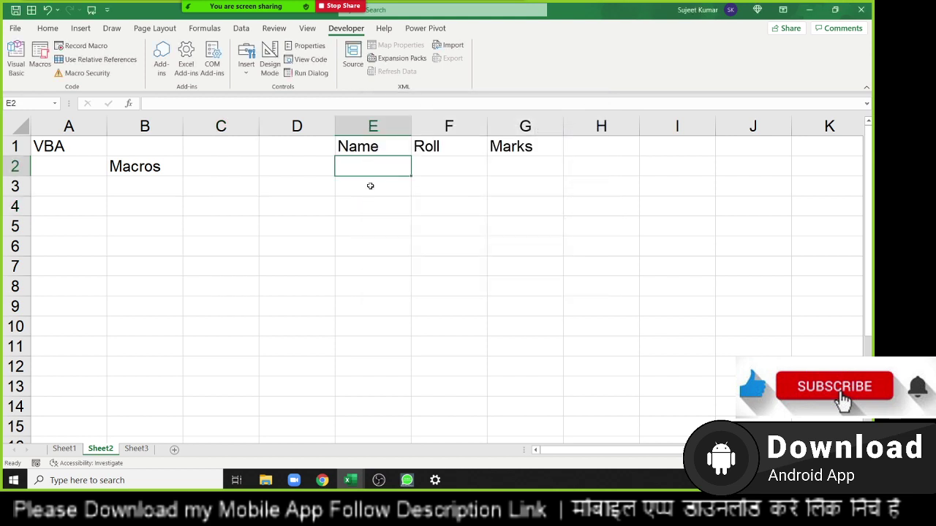
Step: Open Macro1's code for editing in the Visual Basic editor
left_click(40, 58)
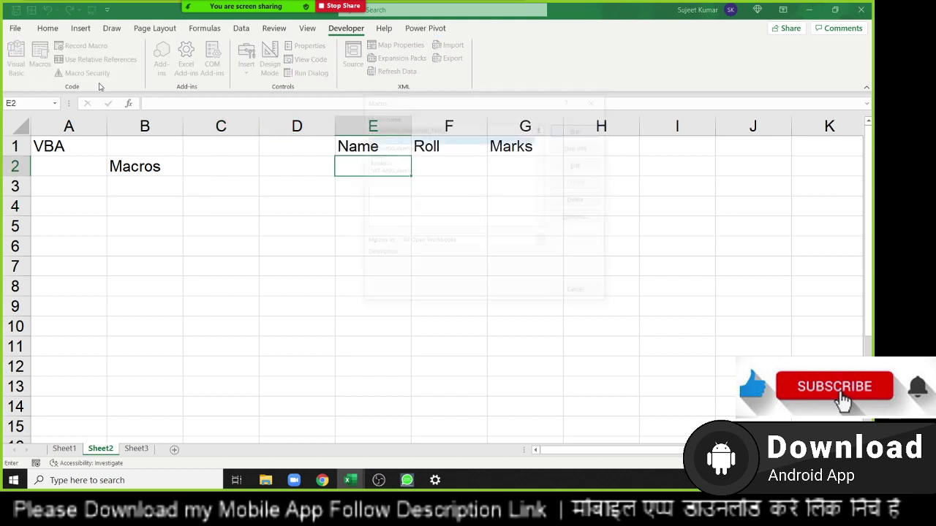
left_click(376, 155)
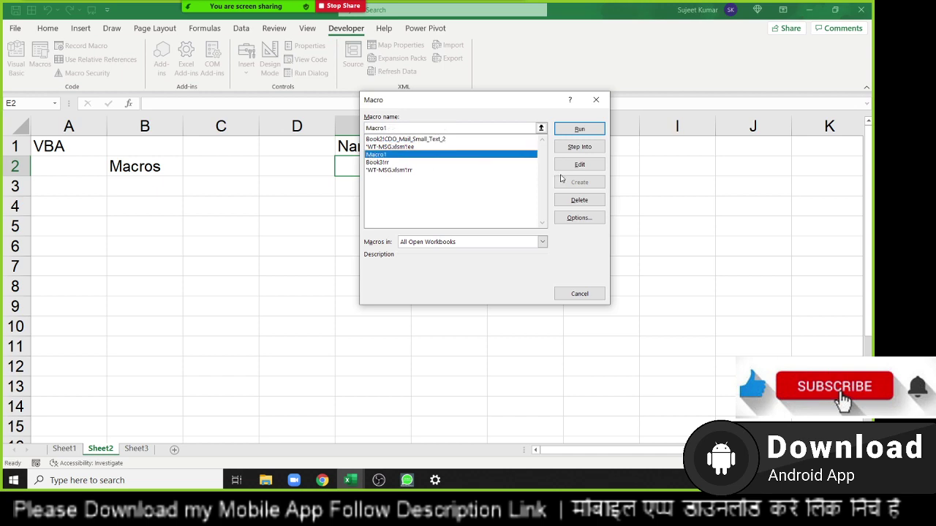
left_click(588, 170)
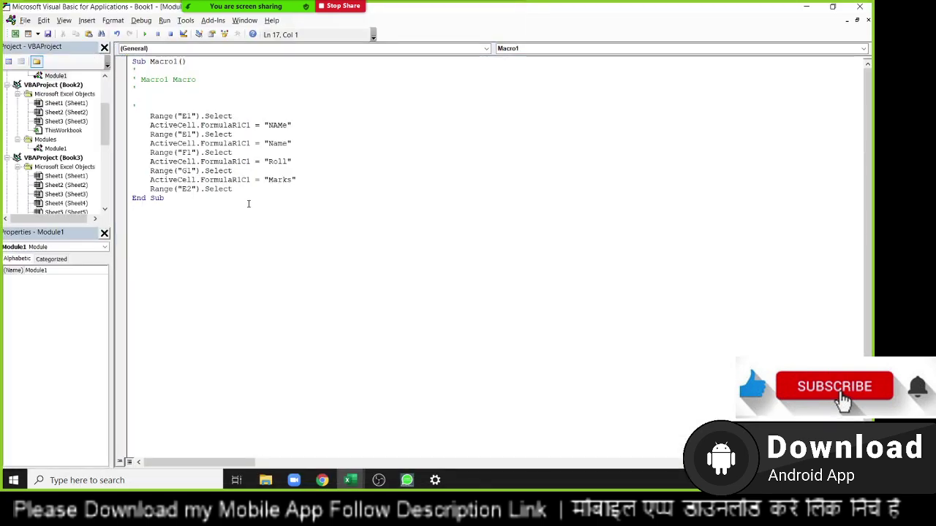
Step: Select Macro1's recorded statements, then close the Visual Basic editor to return to Sheet2
mouse_move(167, 198)
left_mouse_down()
mouse_move(146, 180)
mouse_move(164, 125)
mouse_move(140, 79)
left_mouse_up()
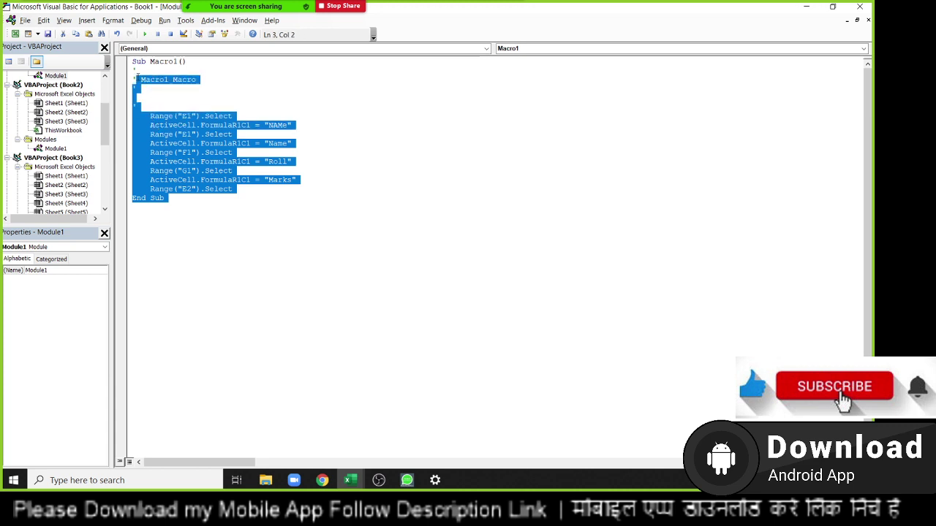
left_click(807, 7)
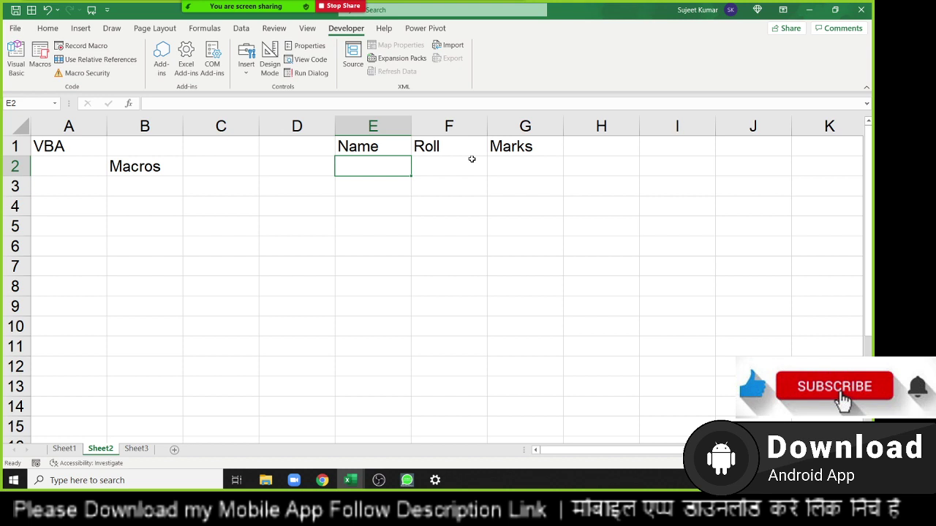
Step: Enter Function in cell B5, then start and cancel a =VLOOKUP formula in D7
left_click(116, 224)
type("Fun")
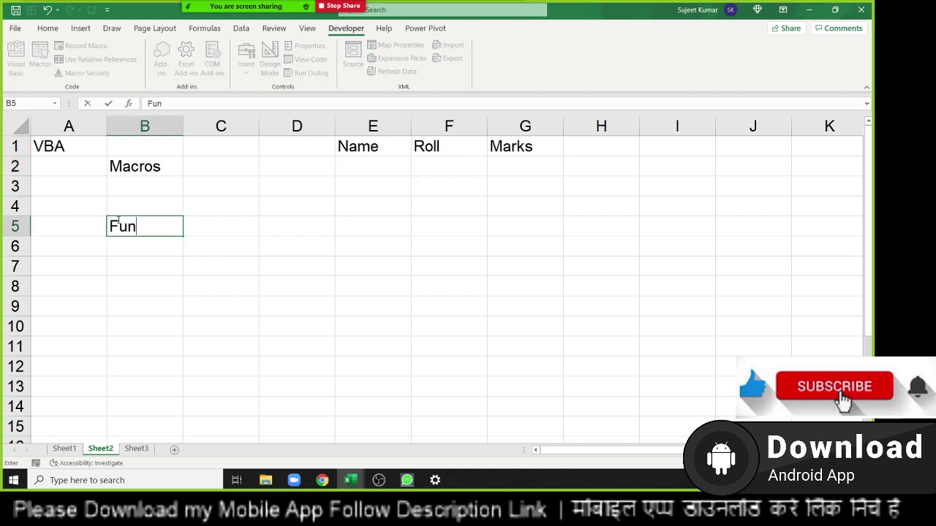
type("ction")
double_click(329, 263)
type("=")
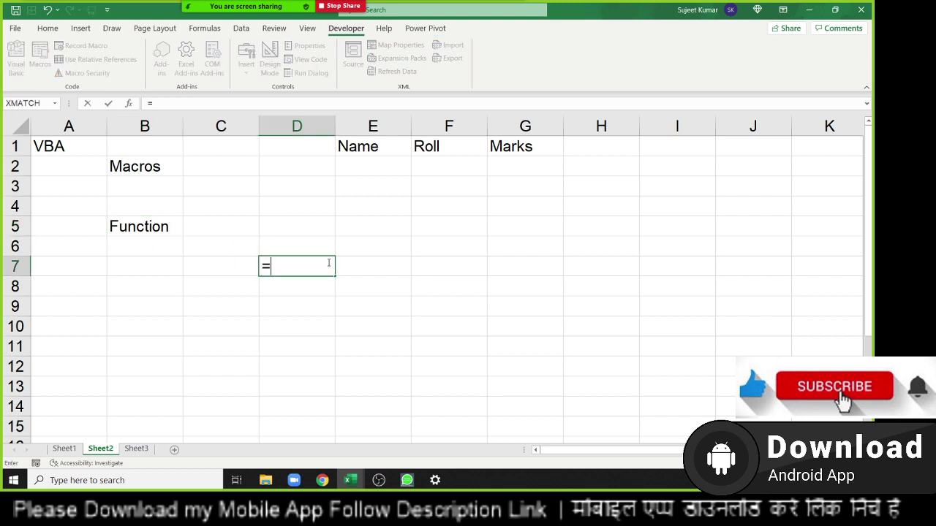
type("vl")
key("Escape")
key("Escape")
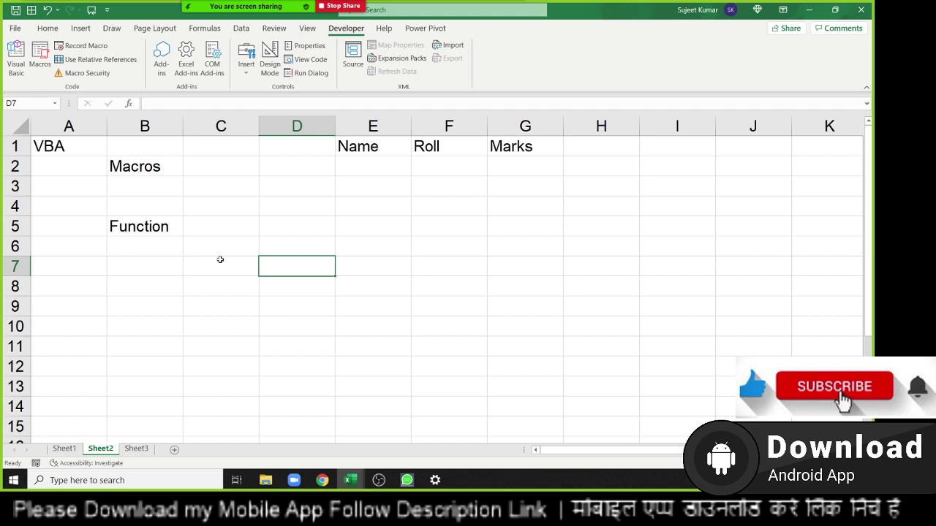
Step: Restart =VLOOKUP( in D7, check the meeting audio options, then cancel the formula
type("=vl")
key("Tab")
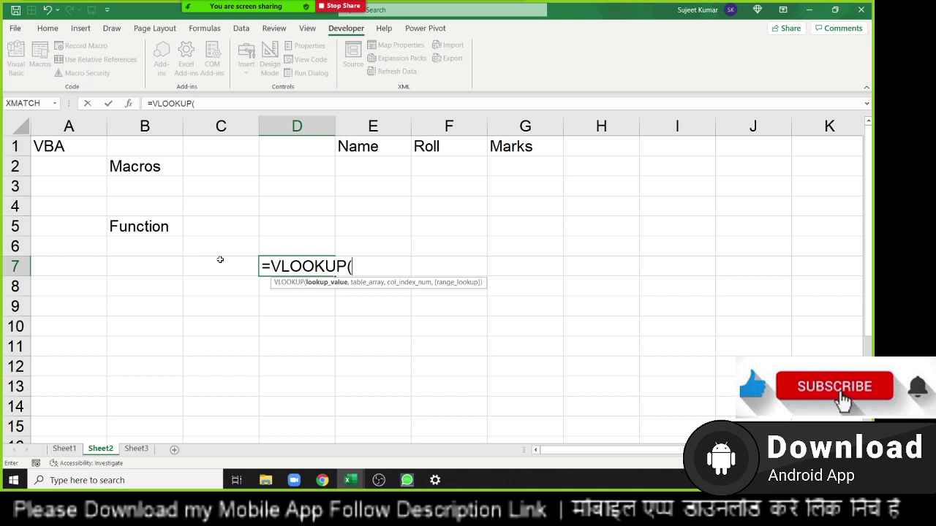
left_click(139, 15)
left_click(76, 22)
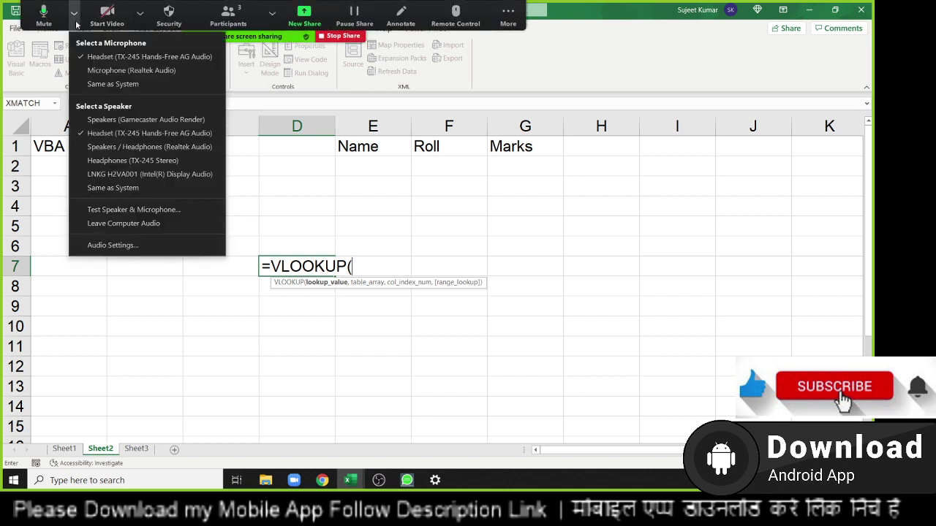
left_click(512, 280)
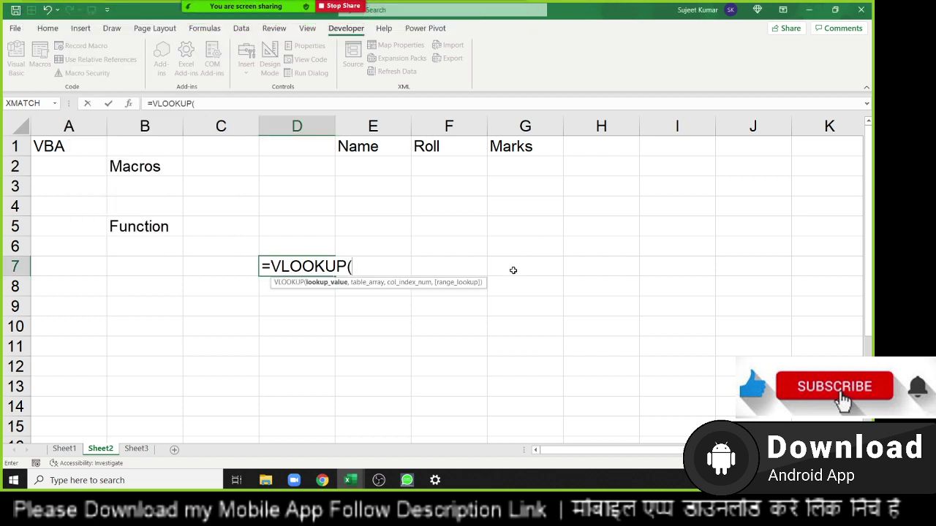
key("Escape")
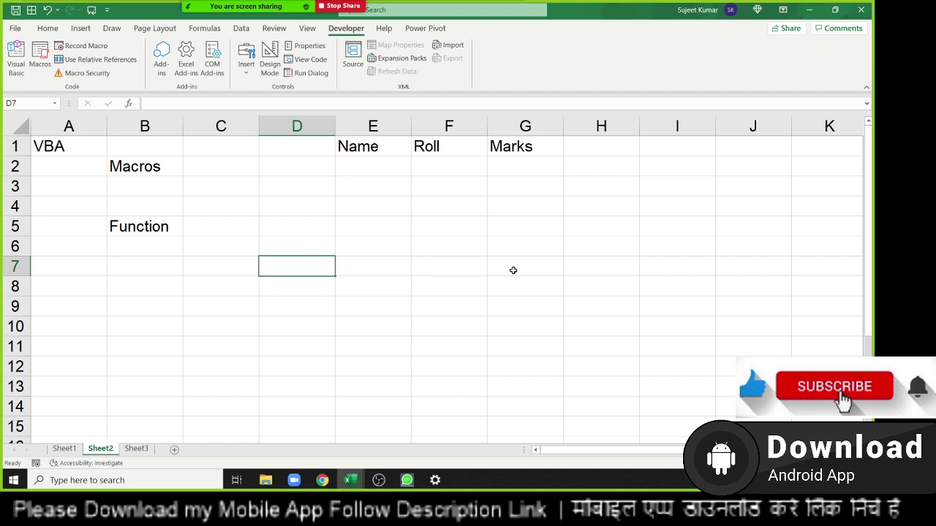
key("Left")
key("Left")
key("Up")
key("Up")
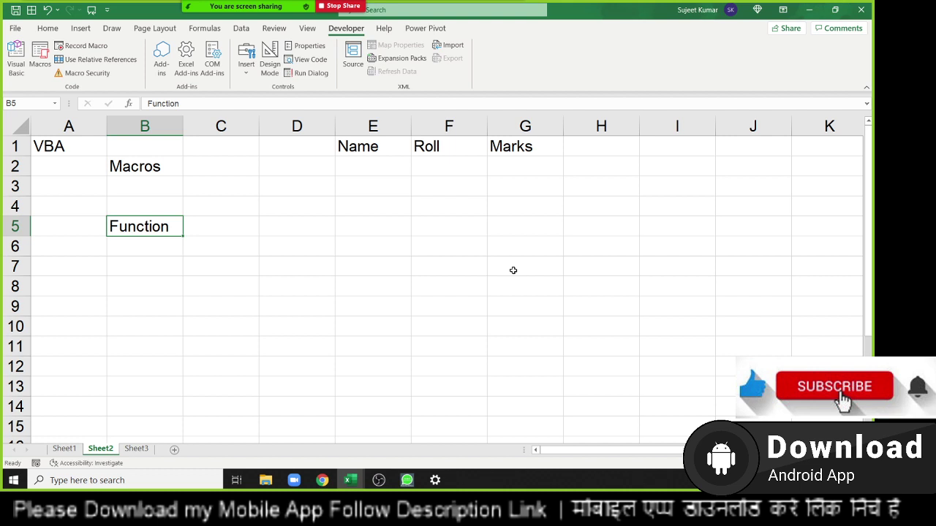
Step: Enter userform in cell B8
key("Down")
key("Down")
key("Down")
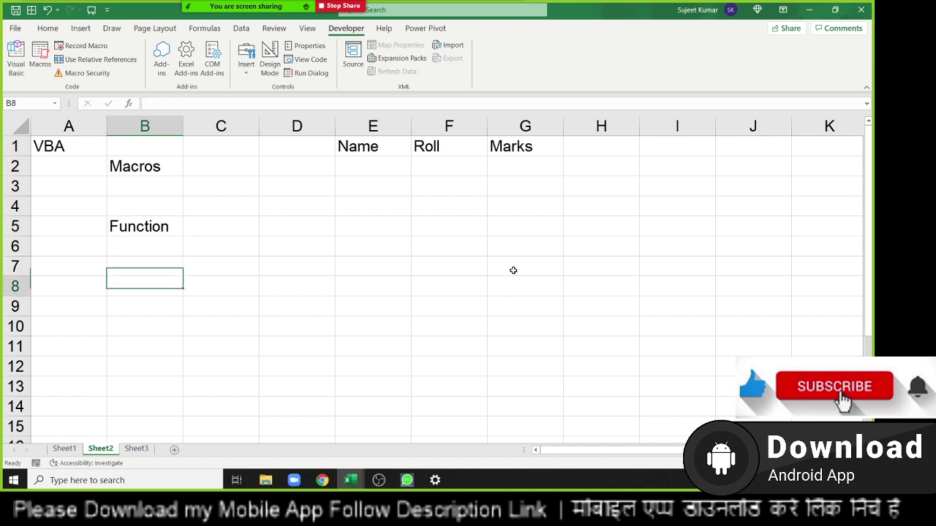
type("u")
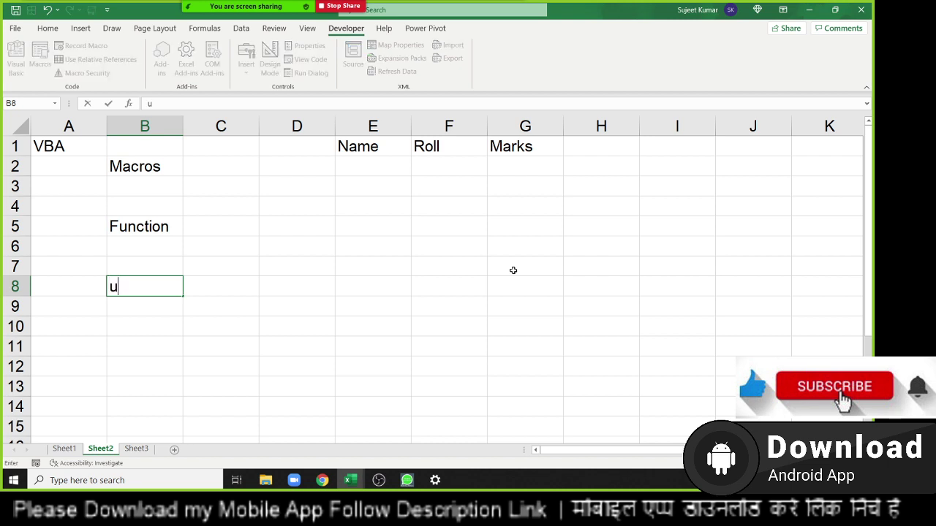
type("serfor")
type("v")
key("BackSpace")
type("m")
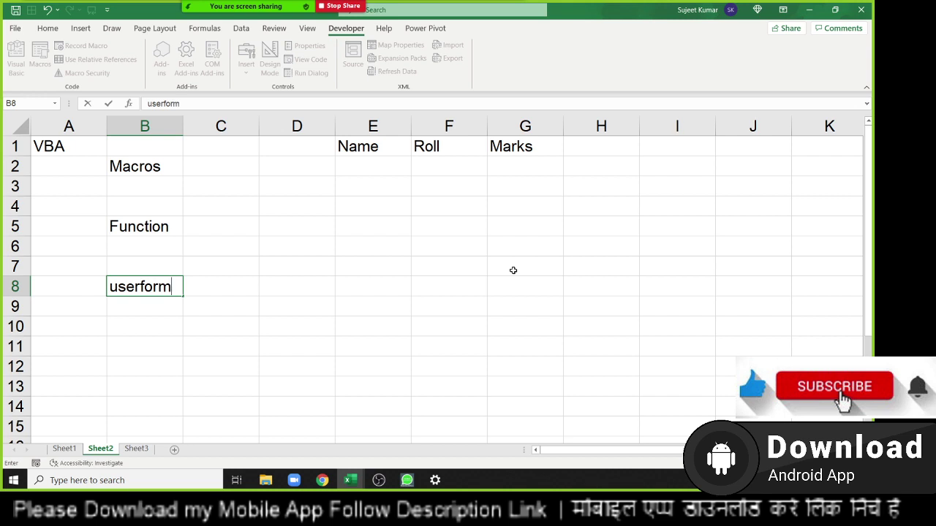
key("Return")
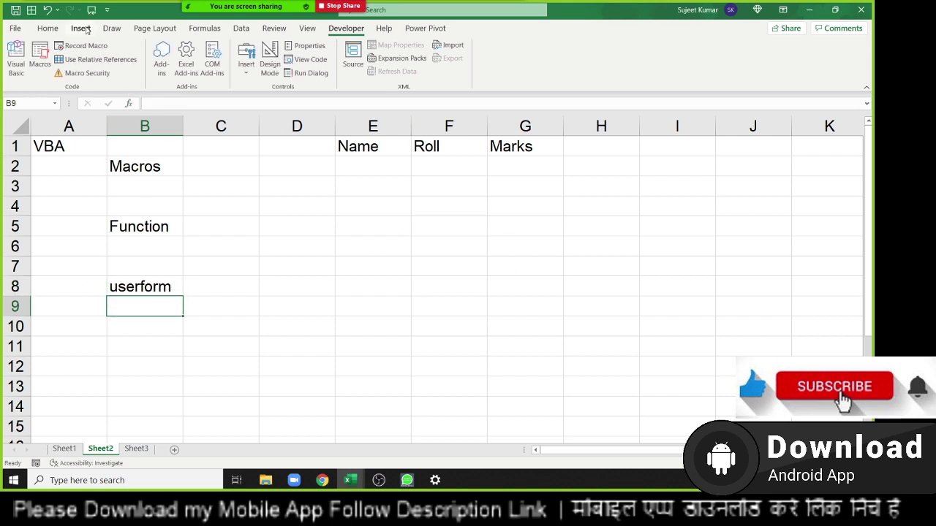
Step: Start creating a PivotTable from cell B8
left_click(45, 28)
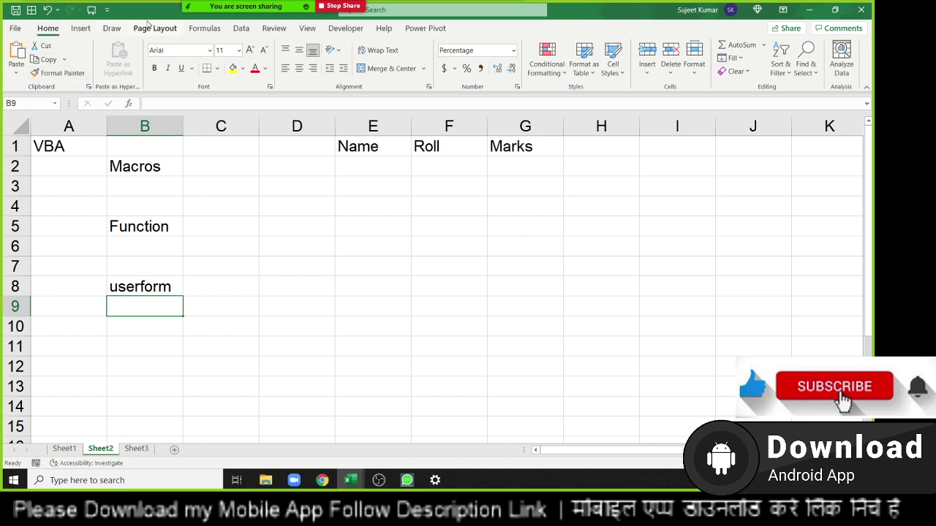
scroll(47, 42, "down", 1)
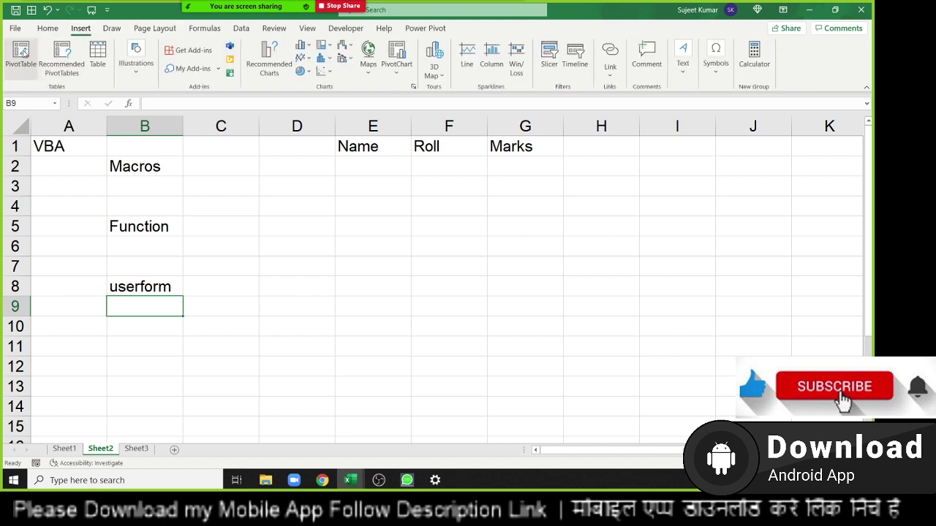
left_click(22, 55)
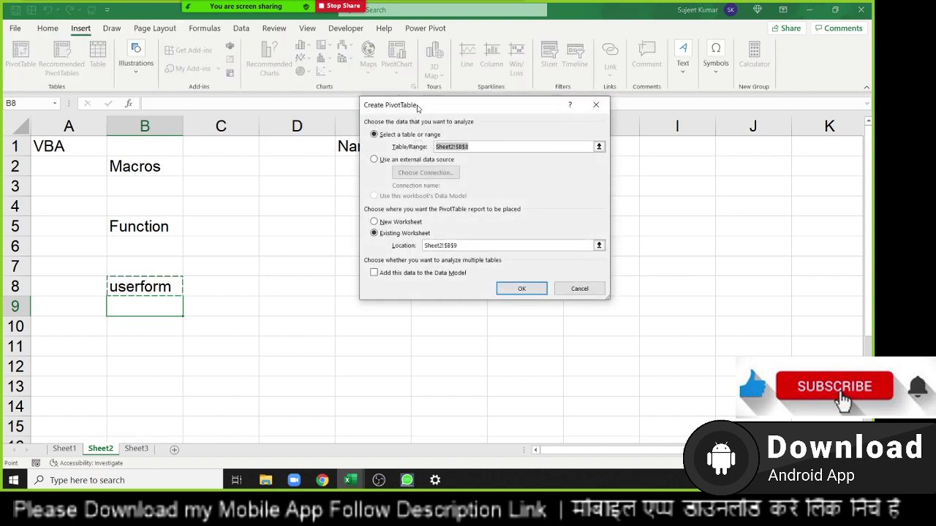
left_click_drag(419, 107, 348, 184)
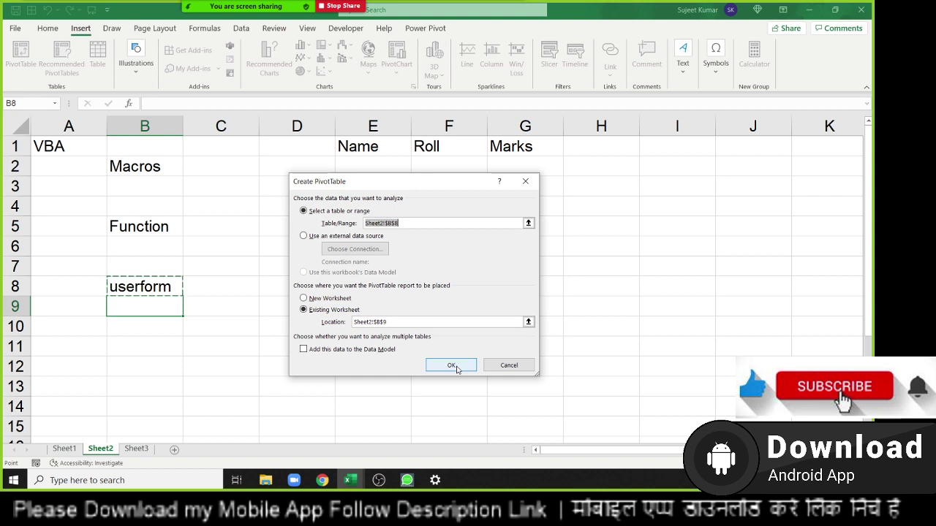
Step: Close the Create PivotTable dialog with OK and return to the userform cell B8
left_click(454, 366)
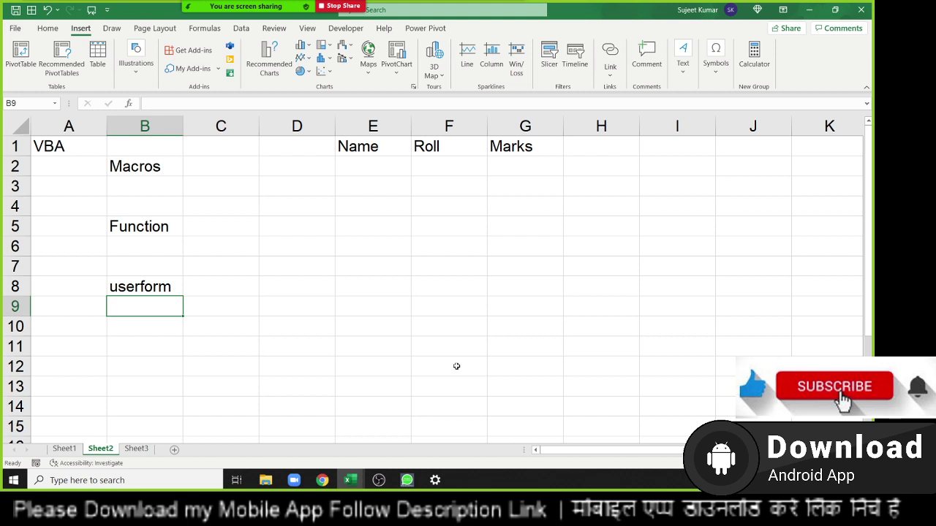
key("Up")
key("Right")
key("Right")
key("Up")
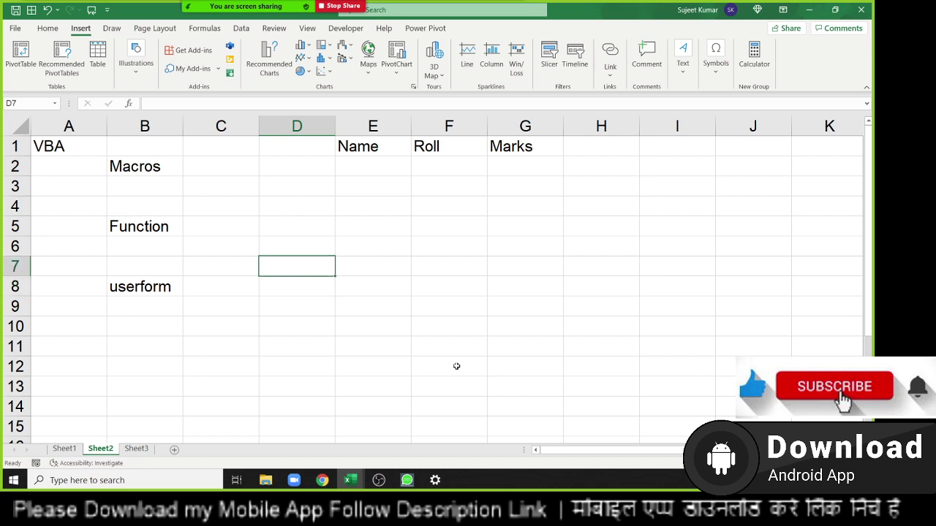
key("Up")
key("Up")
key("Up")
key("Up")
key("Up")
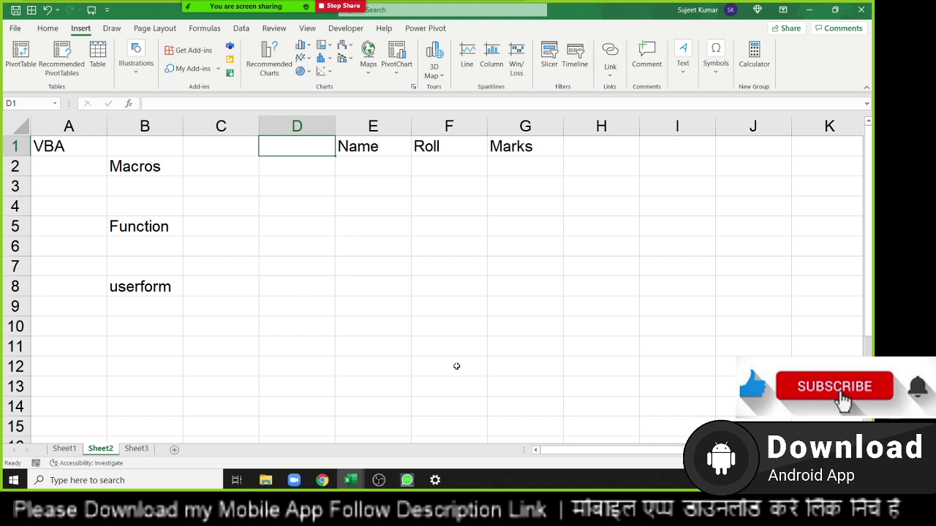
mouse_move(303, 471)
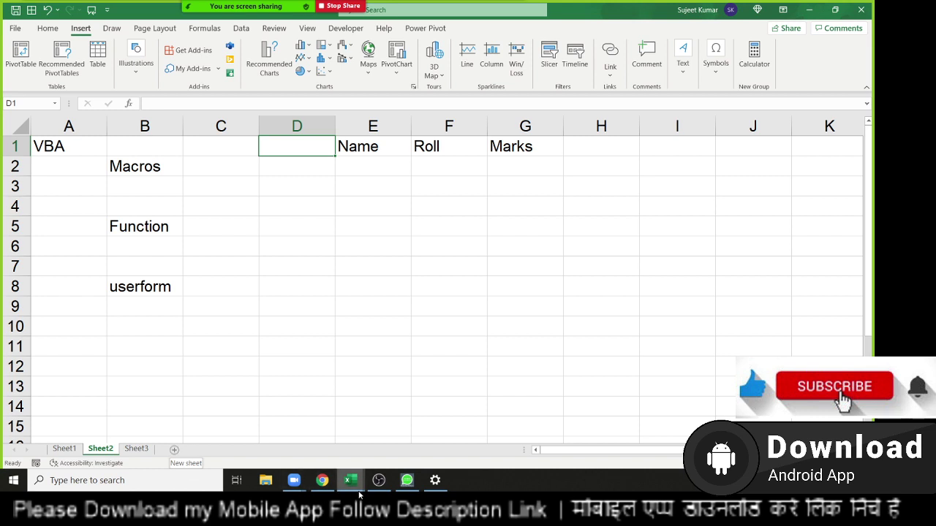
mouse_move(350, 481)
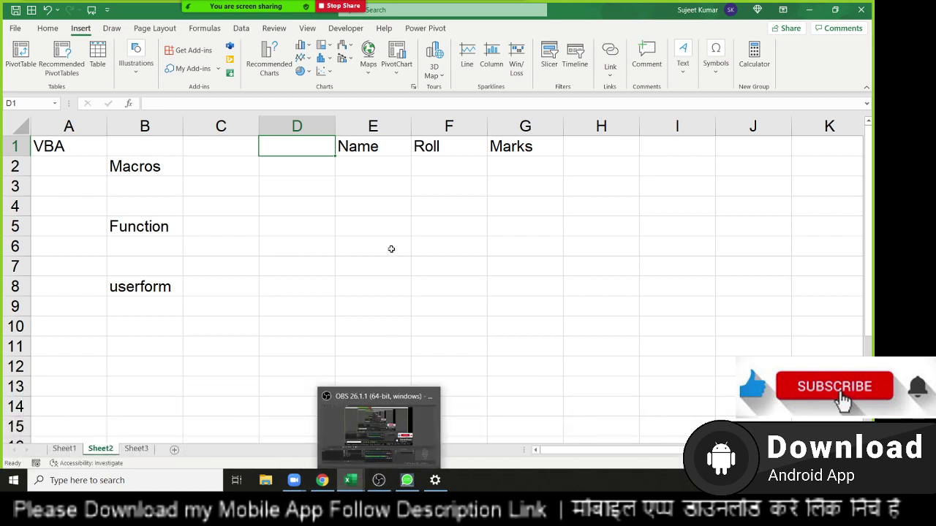
Step: Open a new Chrome tab at google.com and search for 'free ads posting sites'
left_click(391, 247)
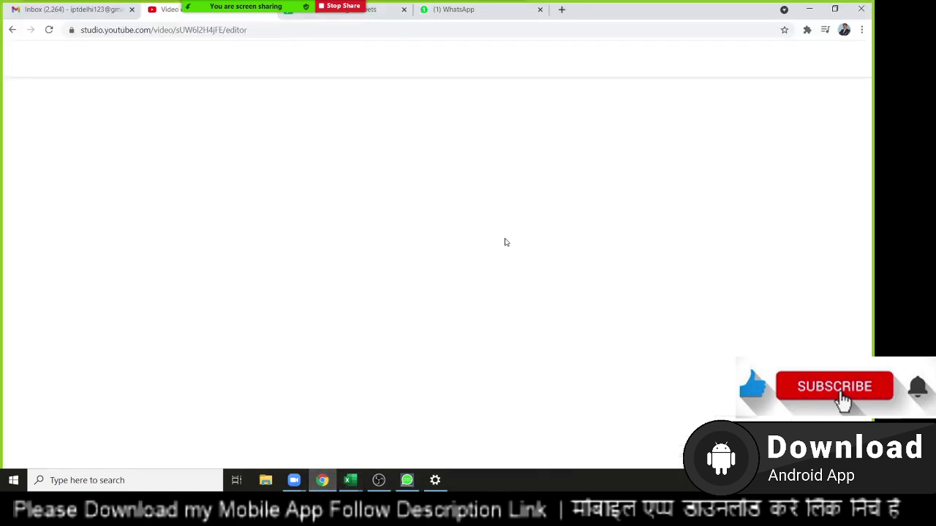
left_click(562, 9)
type("go")
key("Return")
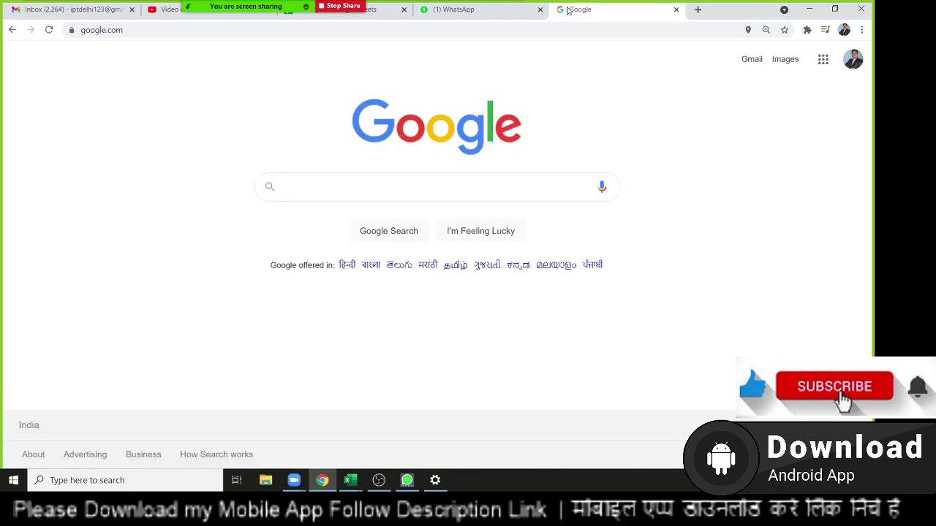
type("free ads")
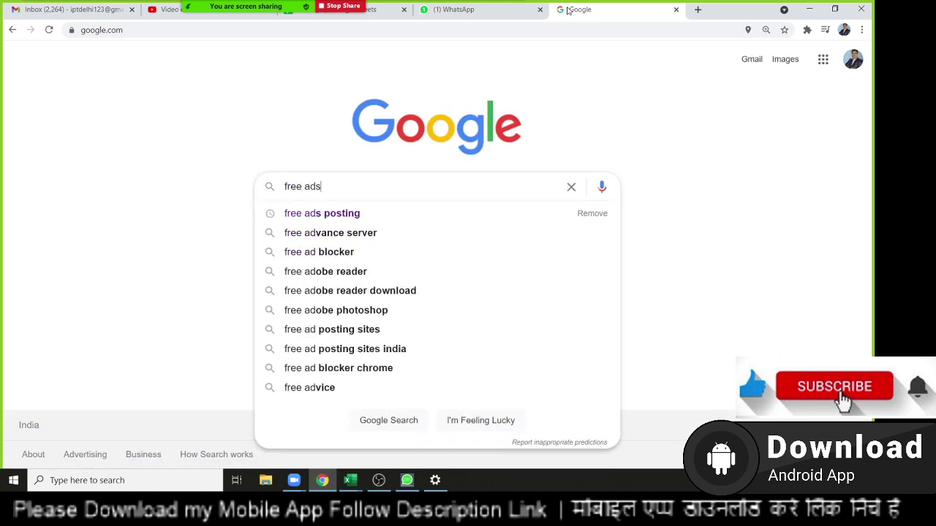
type(" post")
key("Down")
key("Down")
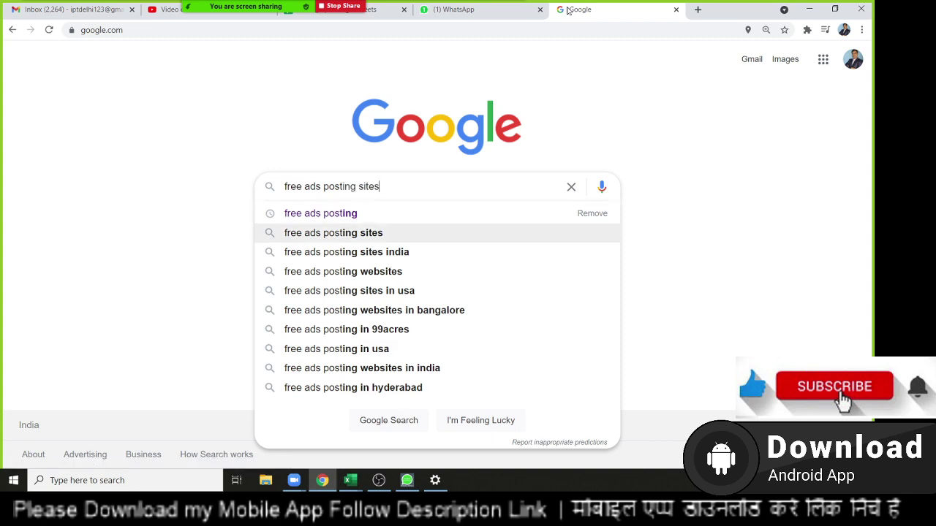
key("Return")
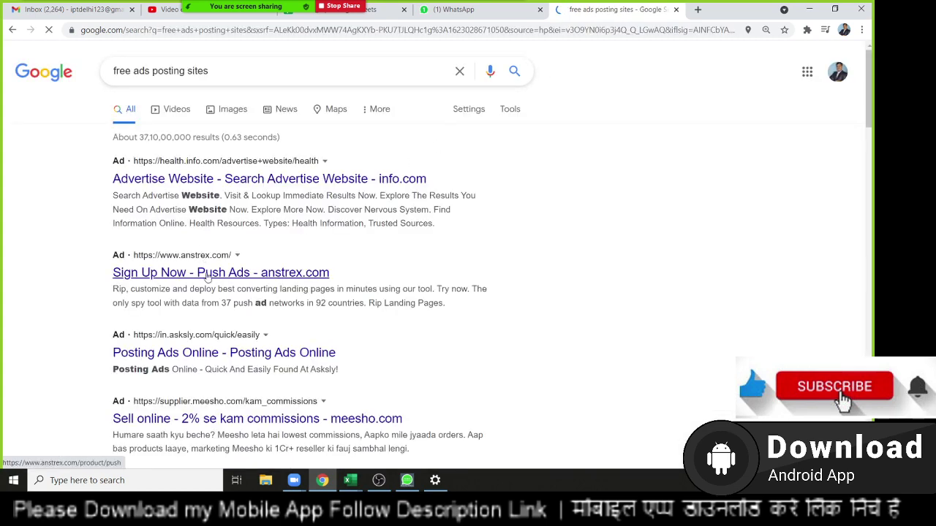
Step: Browse the digital-web-services 100+ free classified ads sites list, then return to the results
scroll(241, 286, "down", 2)
scroll(241, 285, "down", 1)
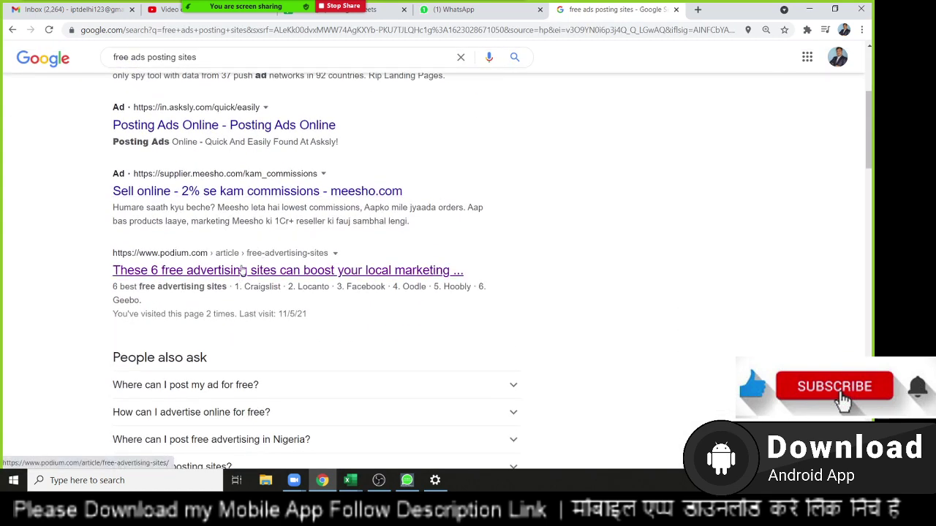
scroll(332, 254, "down", 1)
scroll(333, 253, "down", 3)
scroll(332, 253, "down", 2)
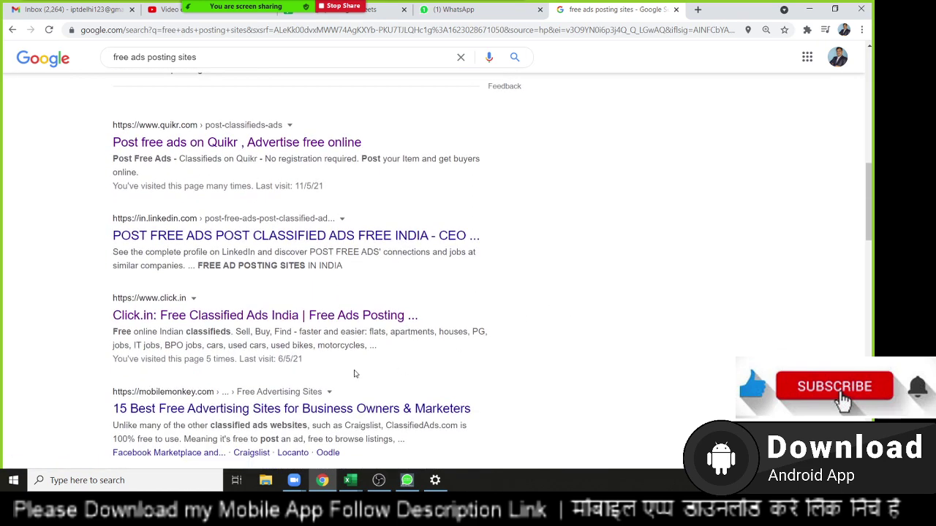
scroll(258, 389, "down", 1)
scroll(257, 390, "down", 1)
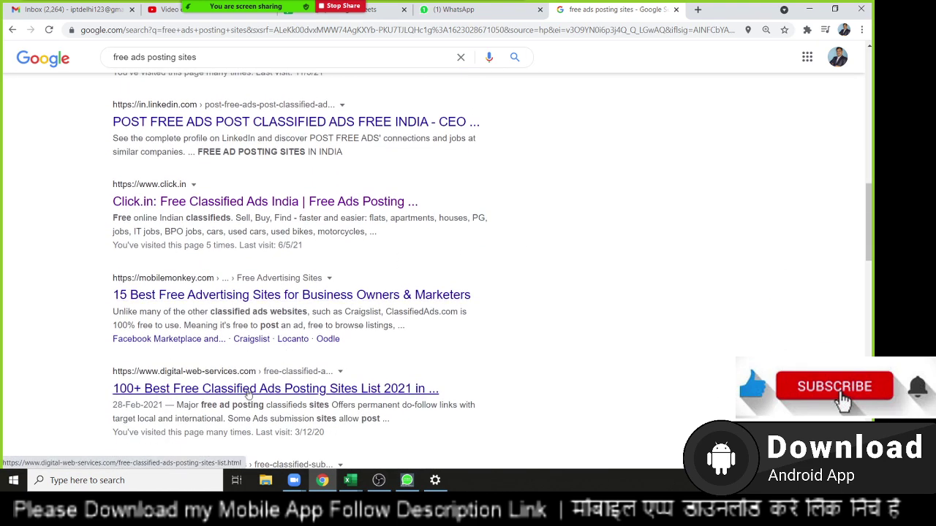
left_click(249, 390)
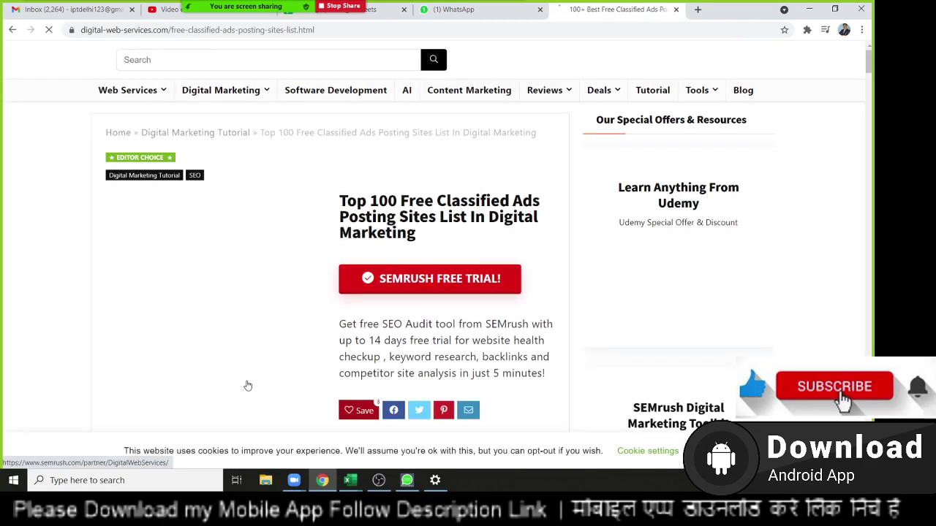
scroll(246, 385, "down", 3)
scroll(362, 358, "down", 3)
scroll(362, 358, "down", 1)
scroll(362, 358, "down", 1)
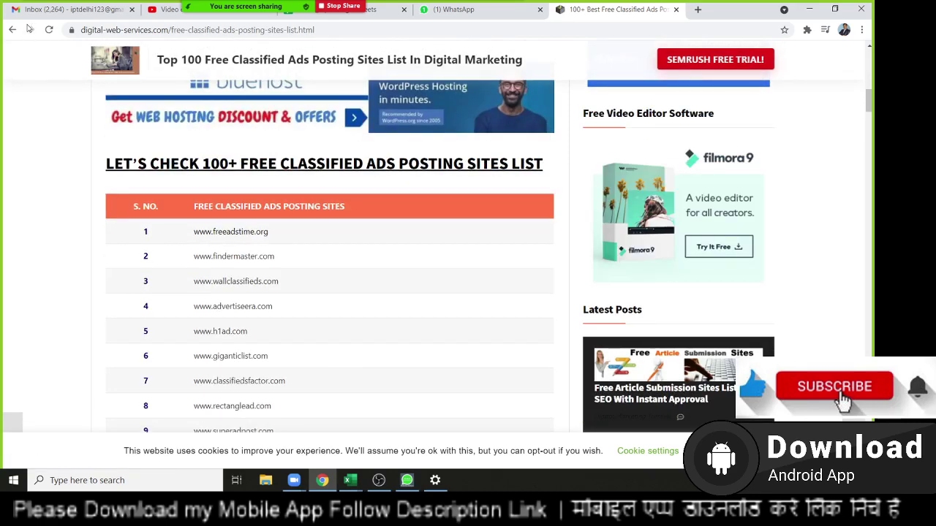
scroll(260, 314, "down", 3)
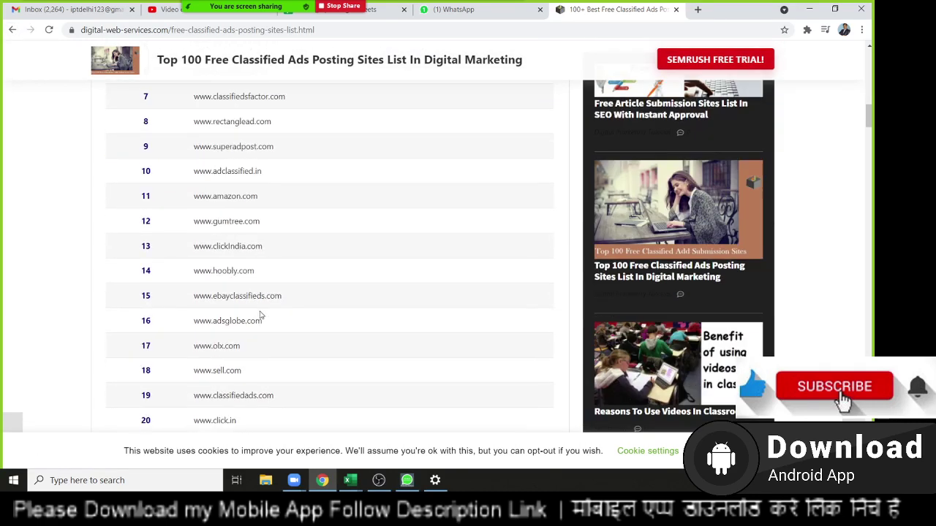
scroll(260, 314, "down", 3)
left_click(13, 30)
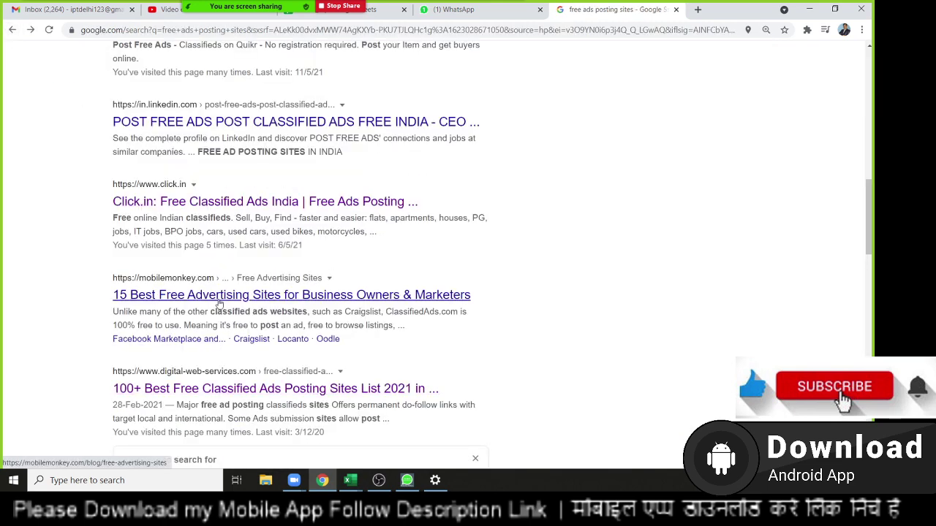
Step: Open MobileMonkey's '15 Best Free Advertising Sites' article and select its list of 15 sites
left_click(221, 298)
scroll(223, 306, "down", 2)
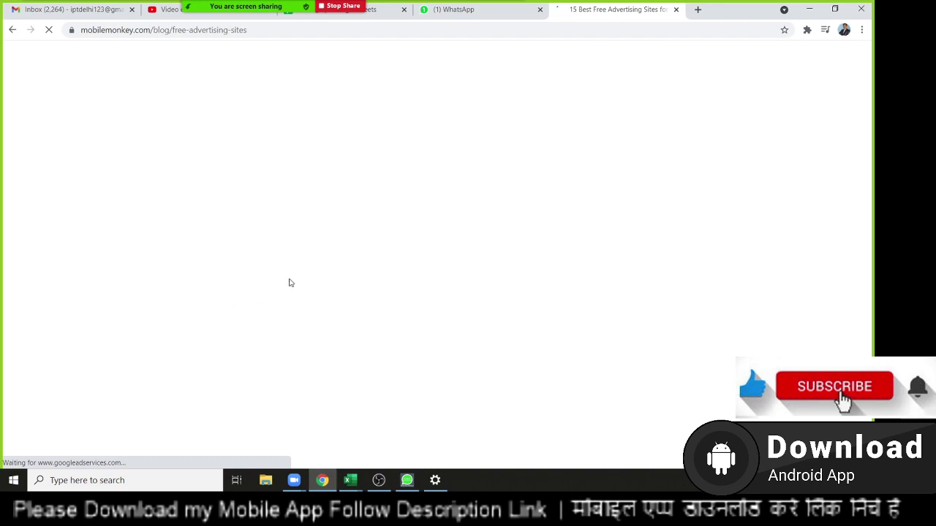
scroll(297, 284, "down", 3)
scroll(302, 286, "down", 5)
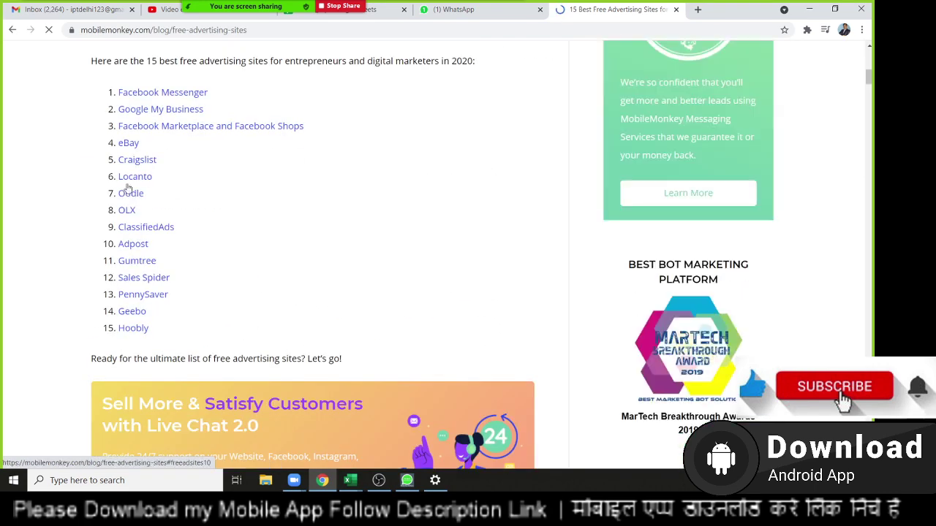
scroll(131, 135, "down", 1)
scroll(146, 270, "up", 1)
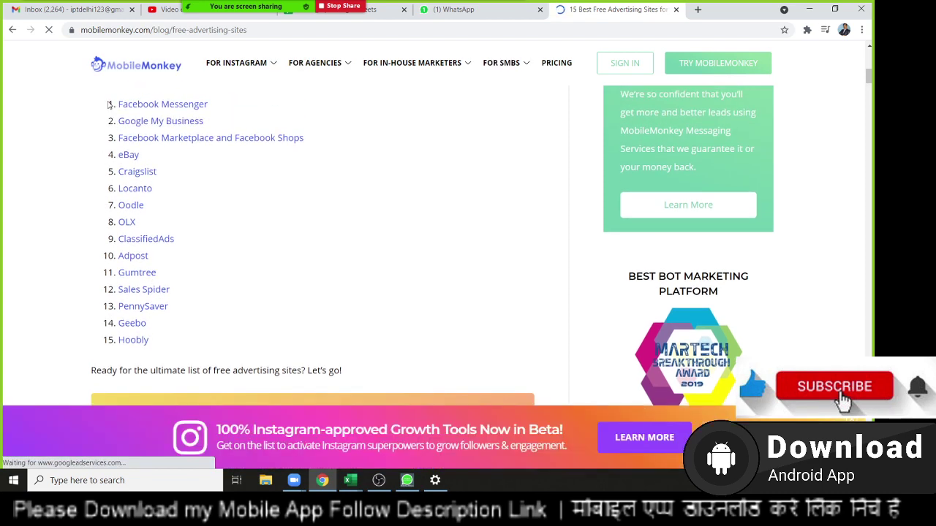
left_click_drag(109, 104, 161, 371)
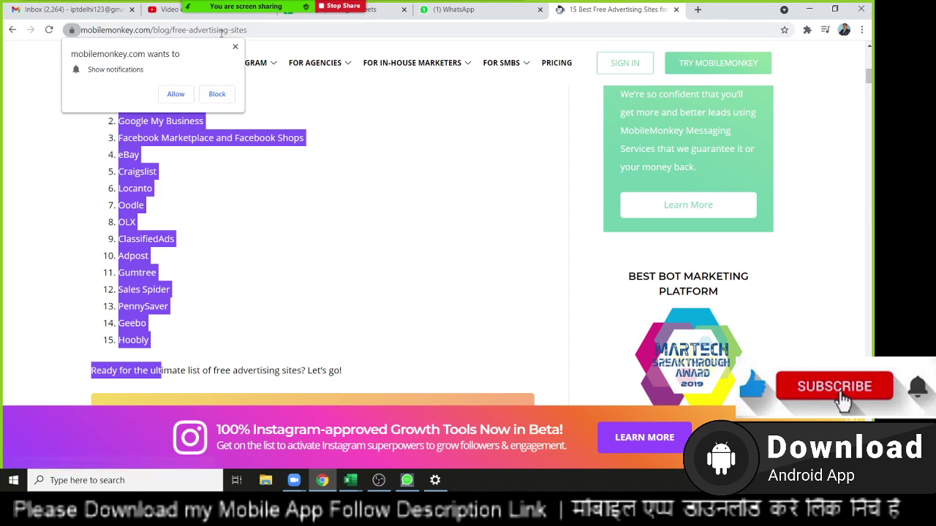
Step: Dismiss the notifications prompt, paste into Sheet3 A1 in Excel, then undo the paste
left_click(235, 46)
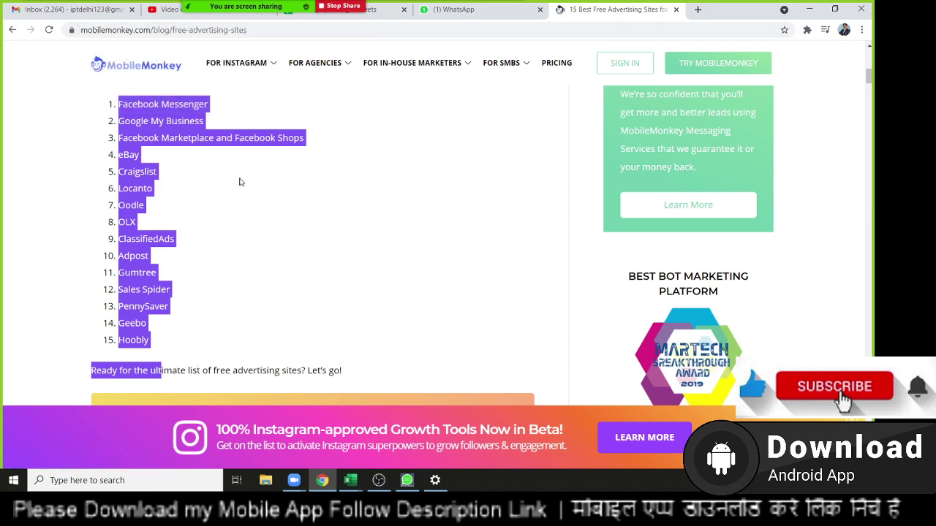
key("alt+Tab")
scroll(159, 415, "down", 4)
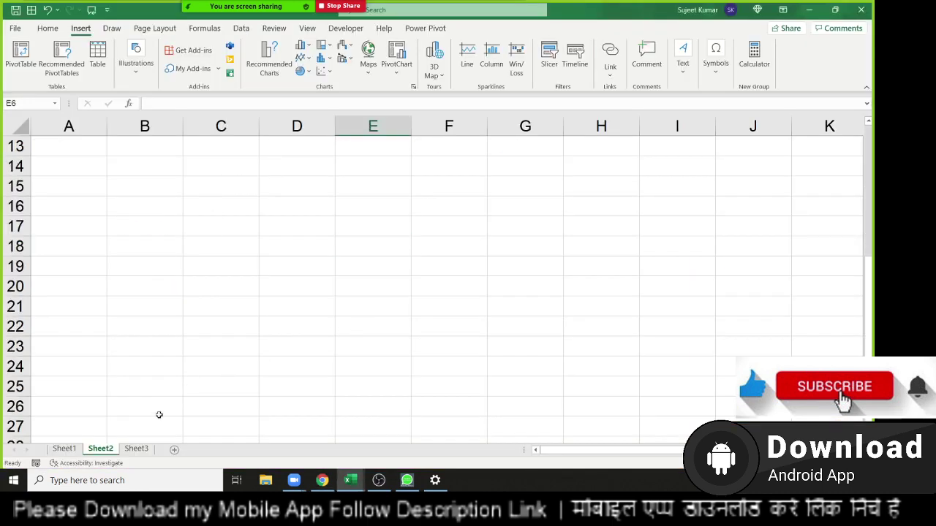
left_click(136, 449)
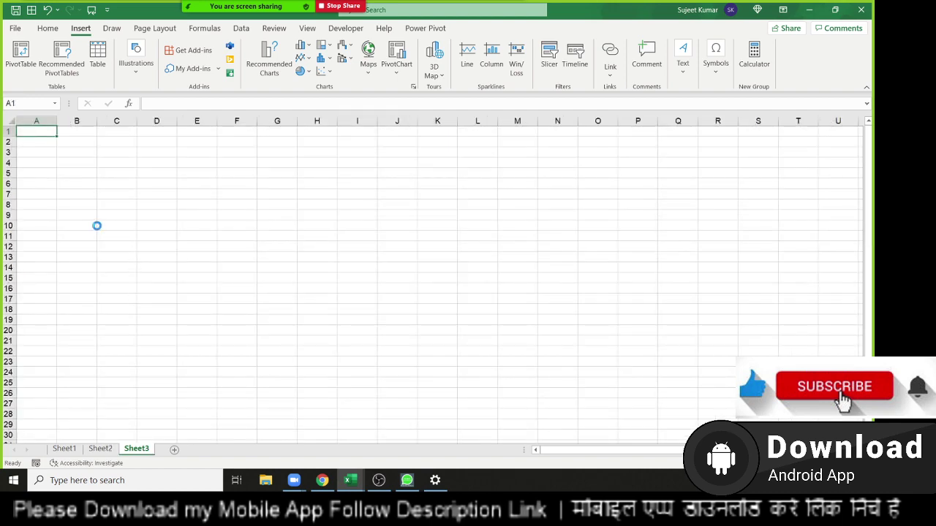
type("https://youtu.be/Z6JMMsXwouQ")
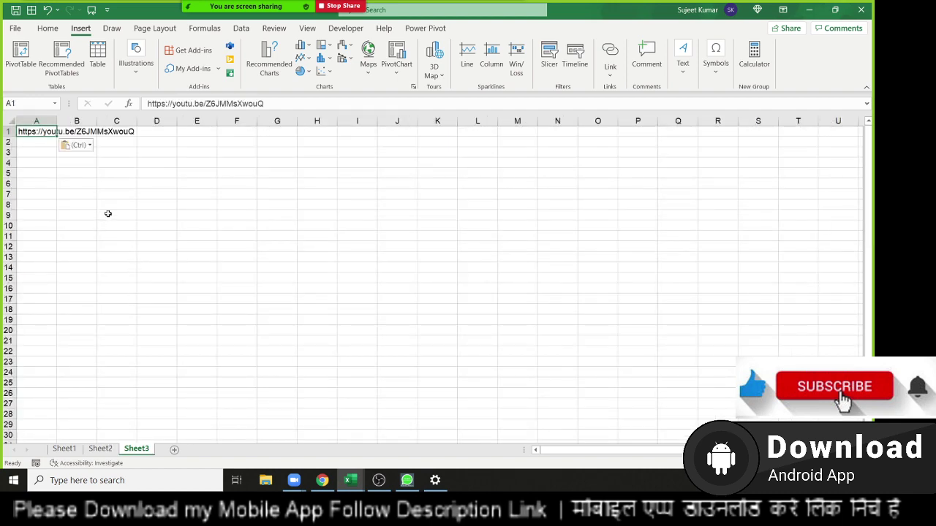
key("ctrl+z")
key("alt+Tab")
Step: Copy the selected site list from Chrome and paste it into Sheet3 cell A1
right_click(144, 156)
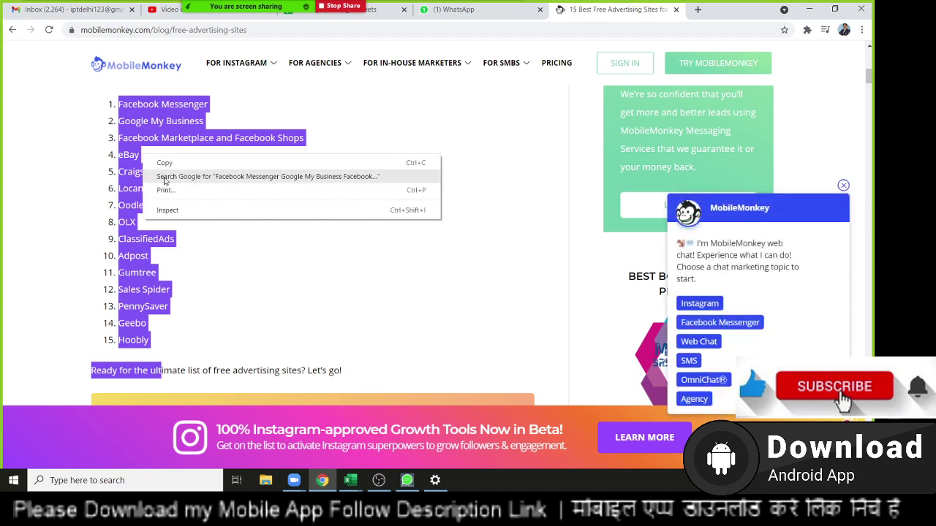
left_click(167, 162)
key("alt+Tab")
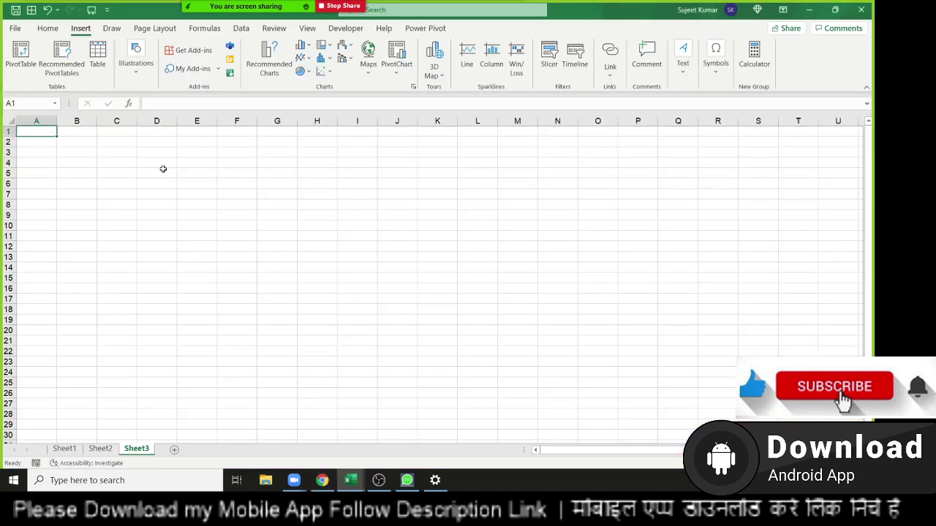
key("ctrl+v")
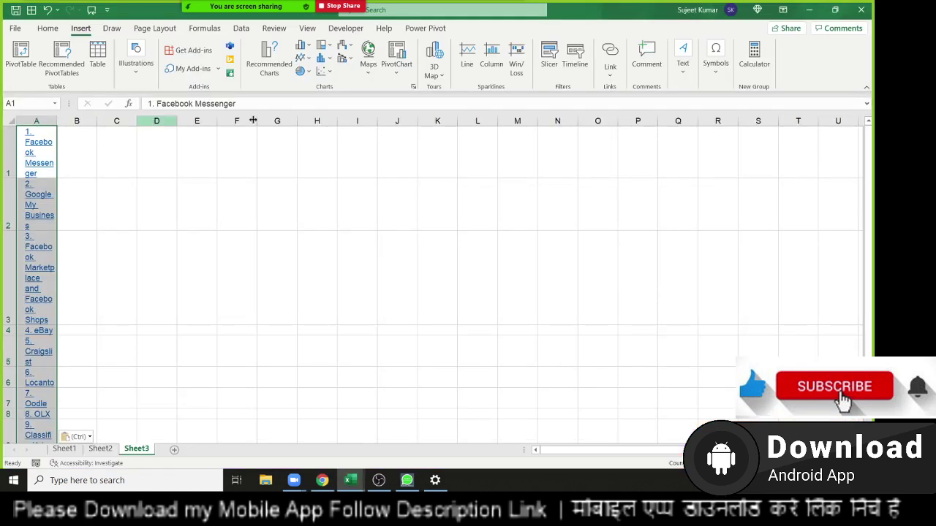
Step: Turn off Wrap Text for column A and delete the stray text in A17
left_click(55, 29)
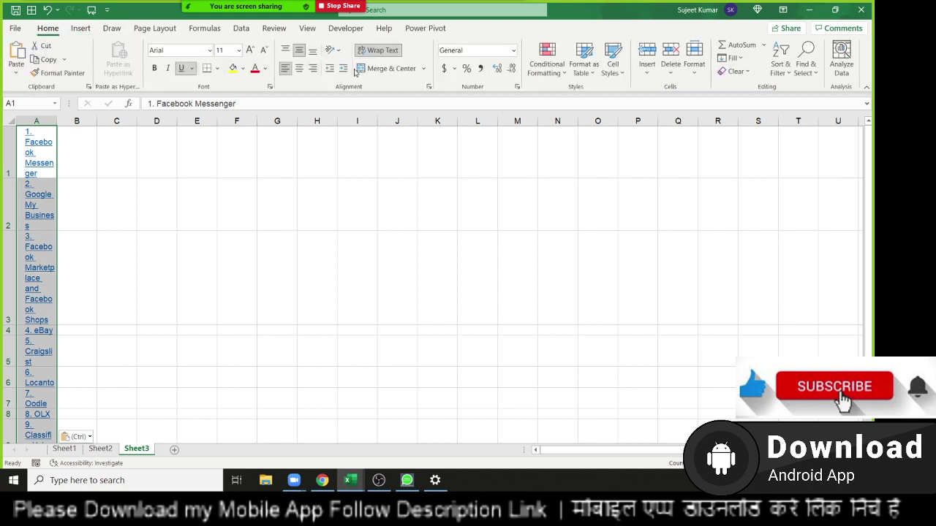
left_click(377, 49)
left_click(177, 239)
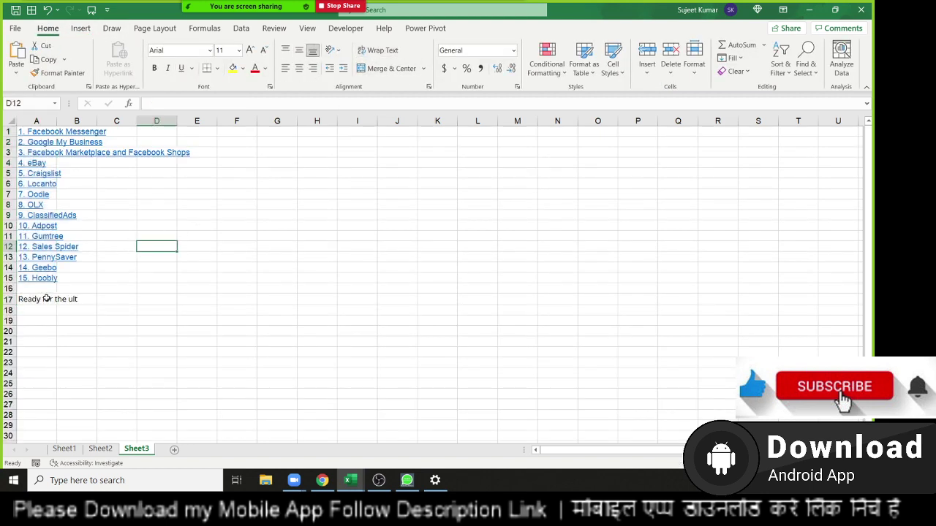
left_click(47, 295)
key("Delete")
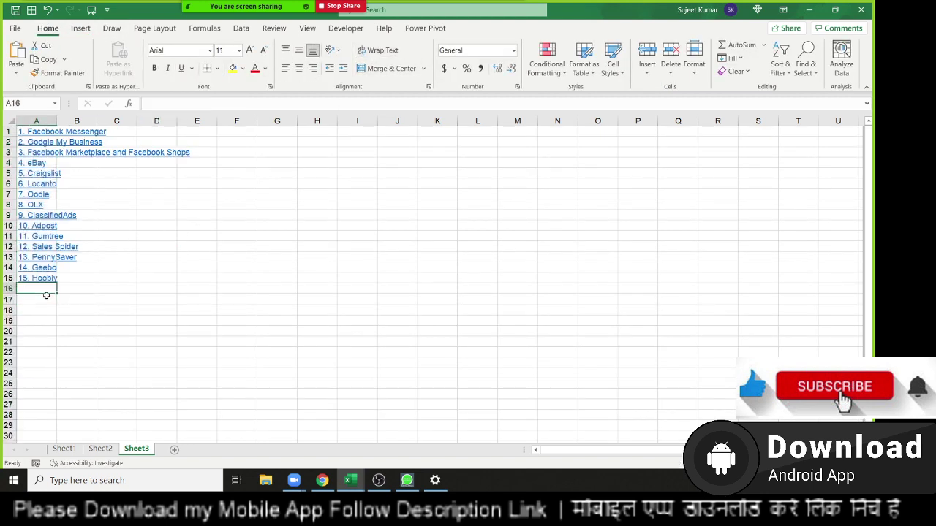
key("Up")
key("Up")
key("Up")
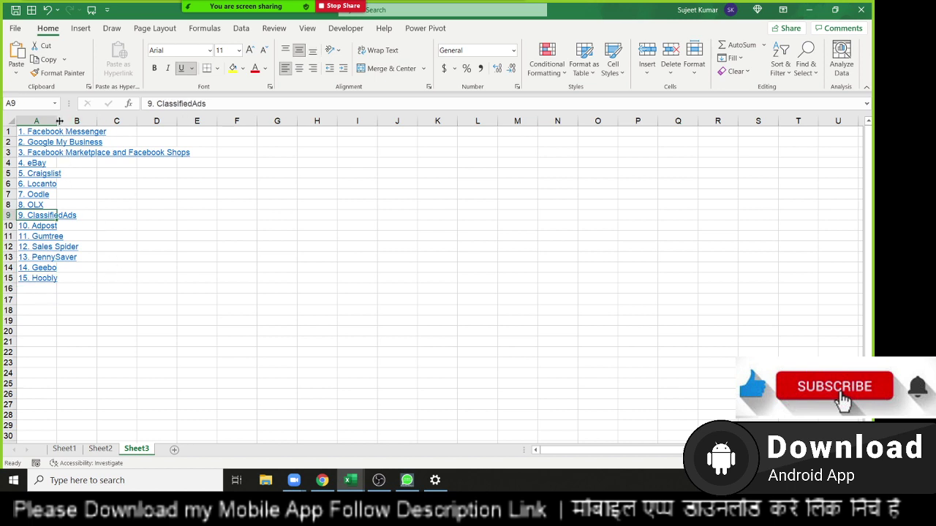
Step: Autofit column A to the longest site name and widen column B
double_click(57, 121)
left_click(203, 193)
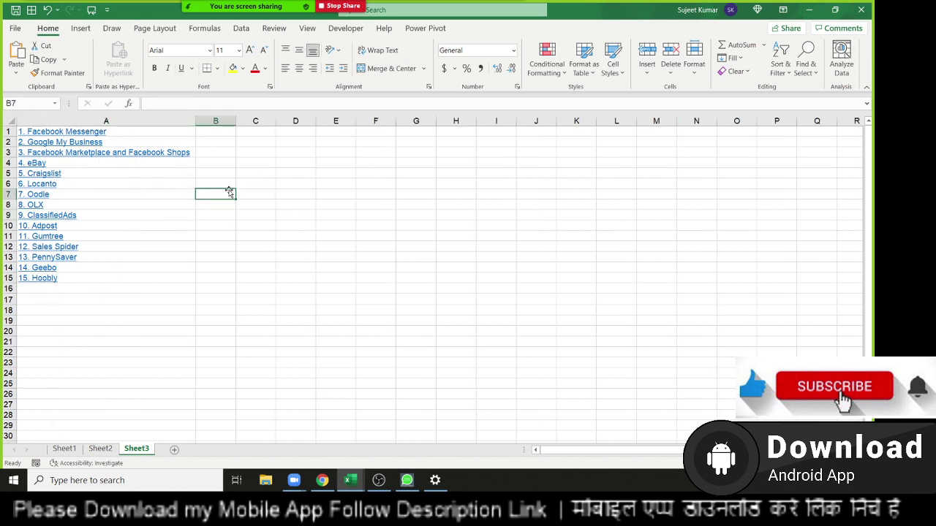
left_click(264, 174)
left_click_drag(235, 125, 274, 126)
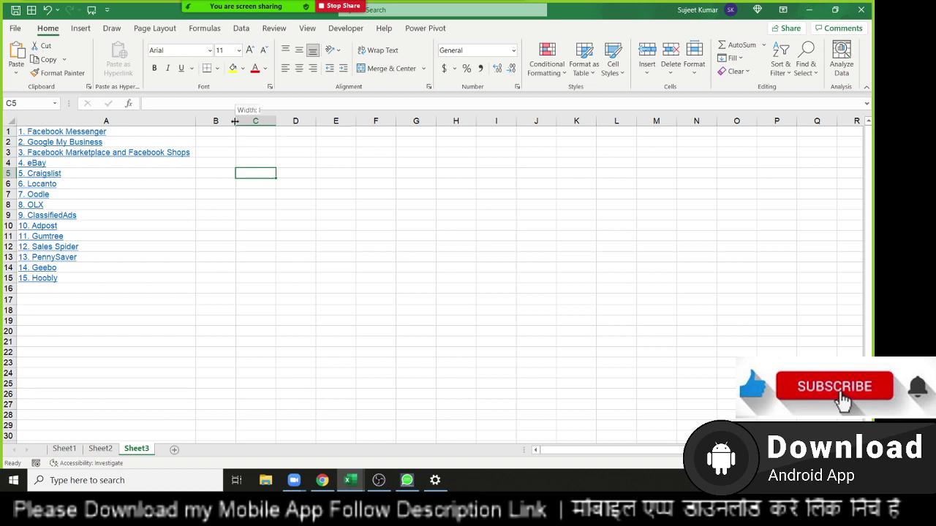
right_click(81, 134)
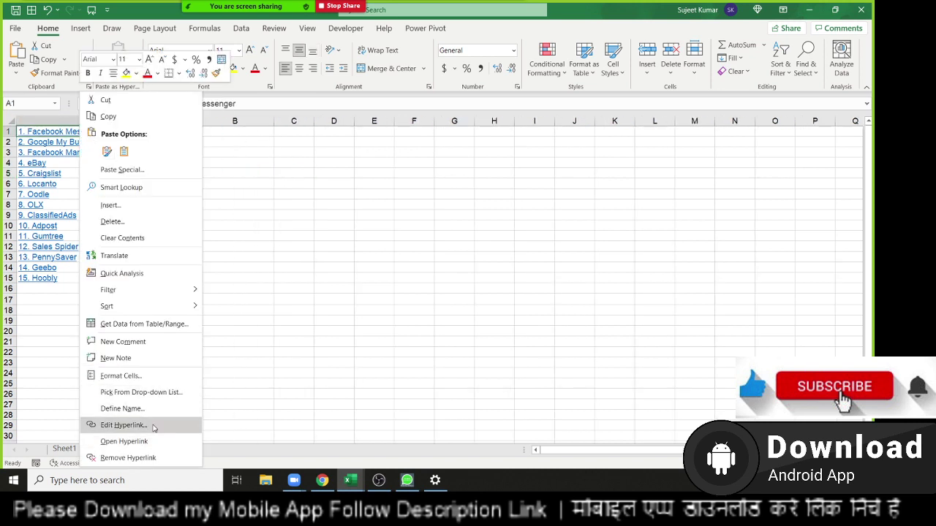
left_click(152, 425)
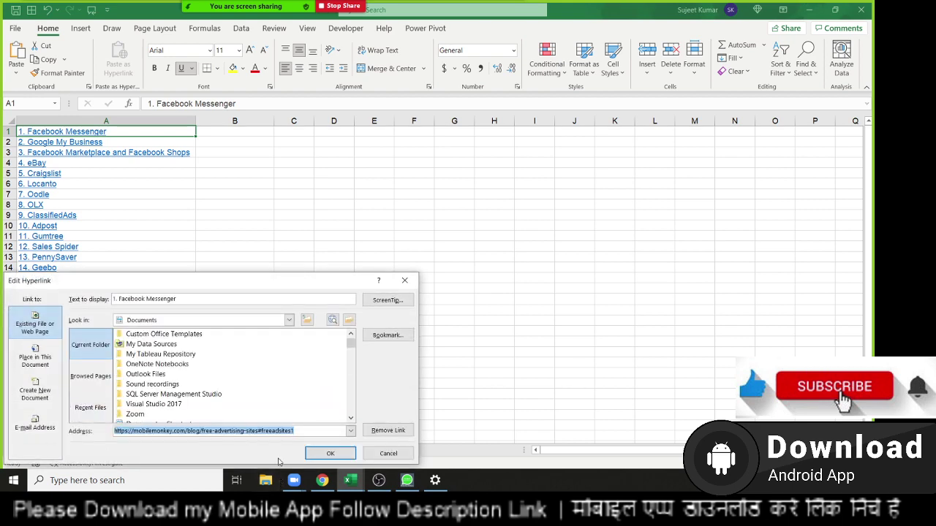
key("Escape")
left_click(225, 132)
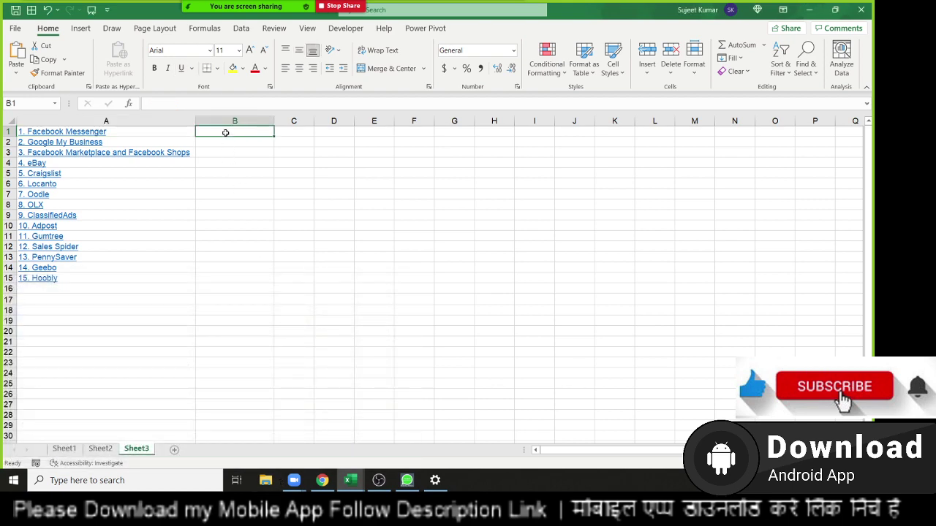
key("ctrl+v")
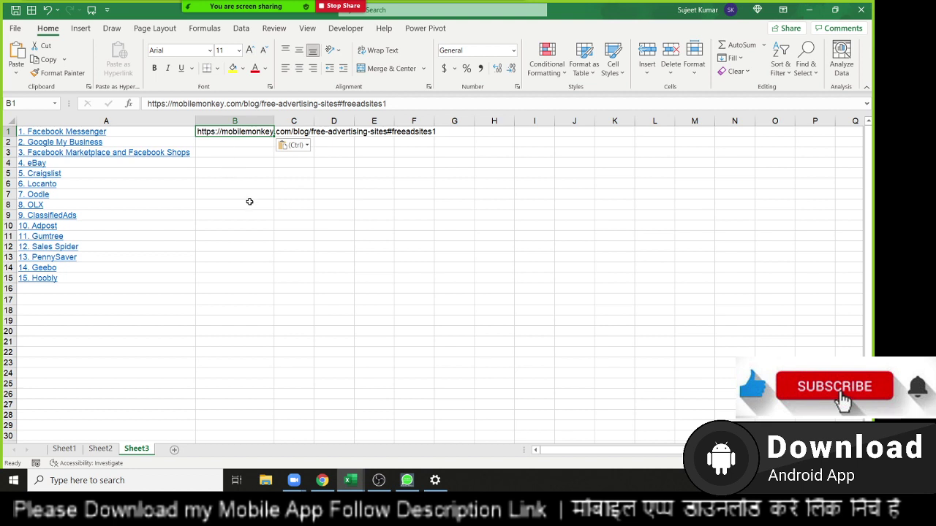
left_click(235, 201)
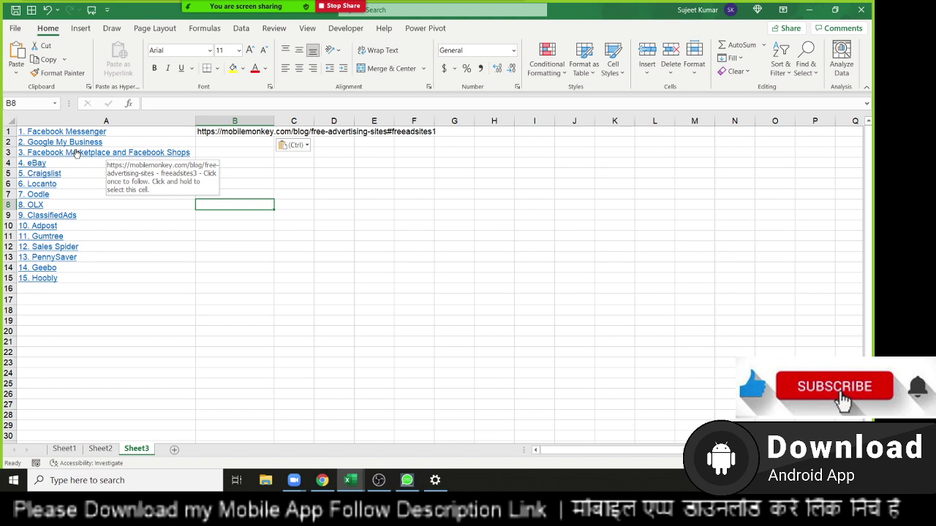
right_click(76, 152)
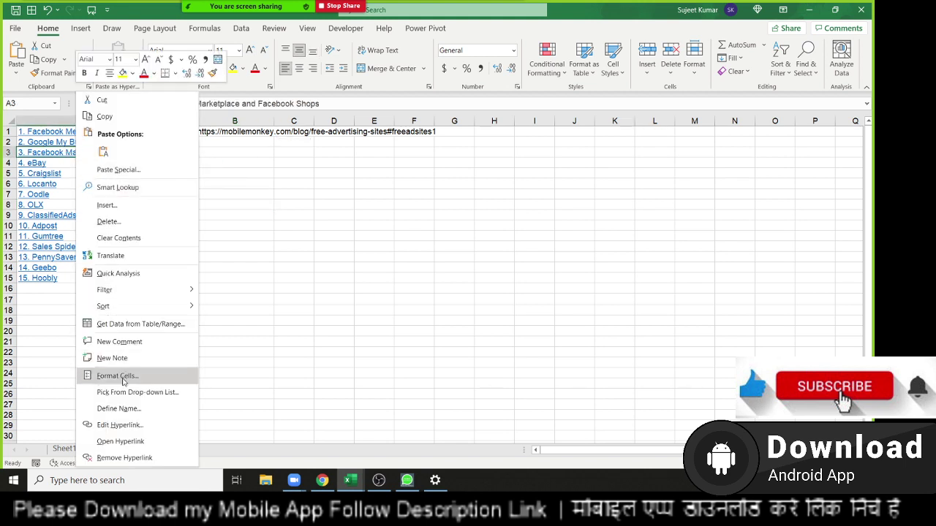
left_click(118, 425)
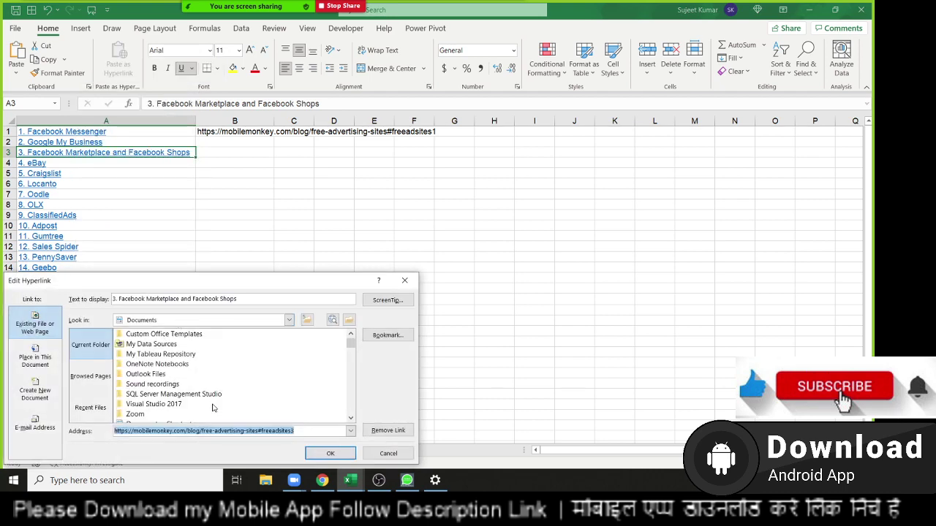
key("ctrl+c")
key("Escape")
left_click(234, 152)
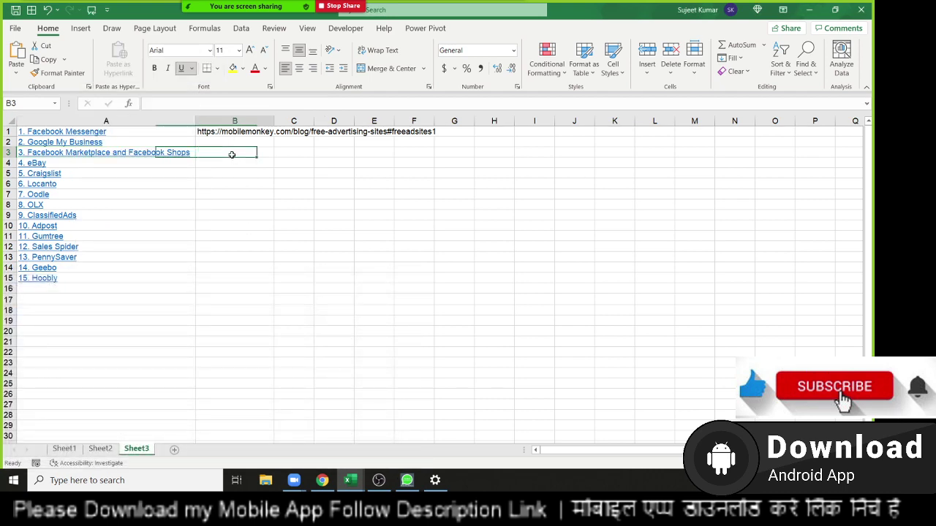
key("ctrl+v")
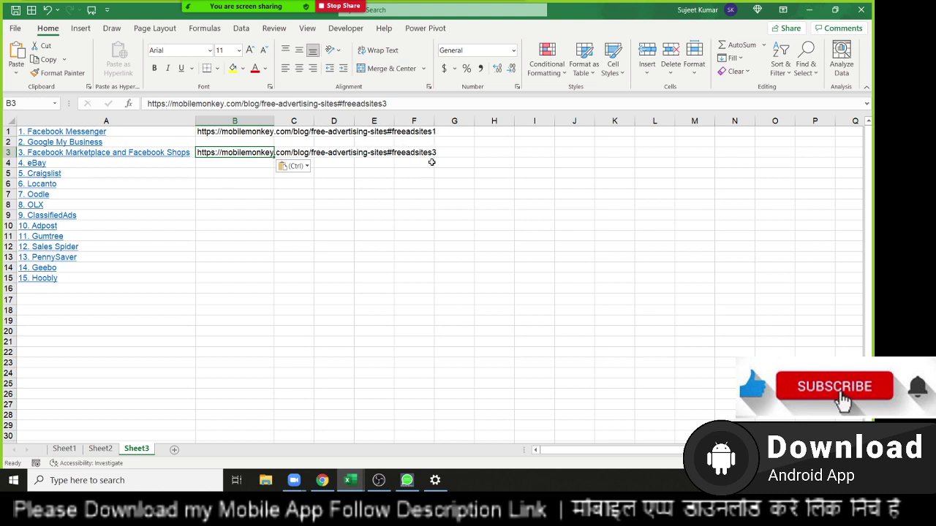
key("Escape")
key("Delete")
key("Up")
key("Up")
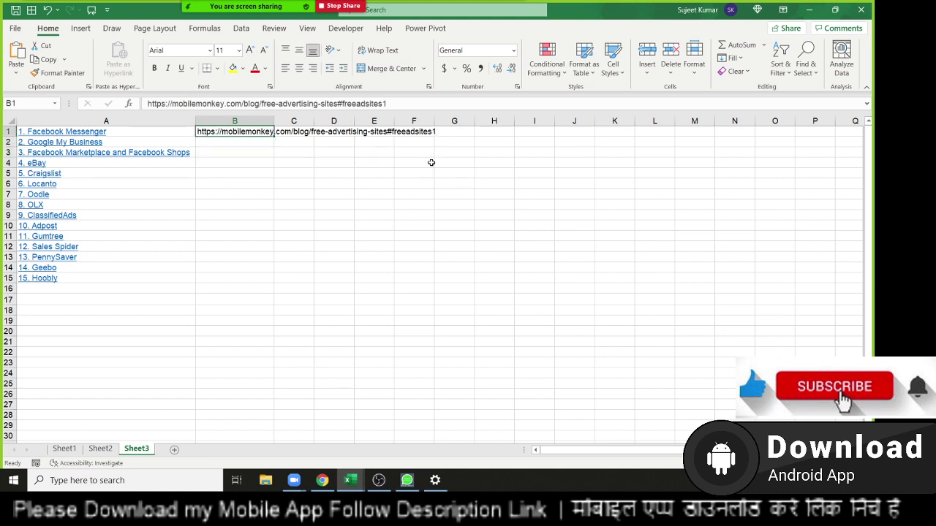
key("Delete")
key("Left")
key("ctrl+shift+Down")
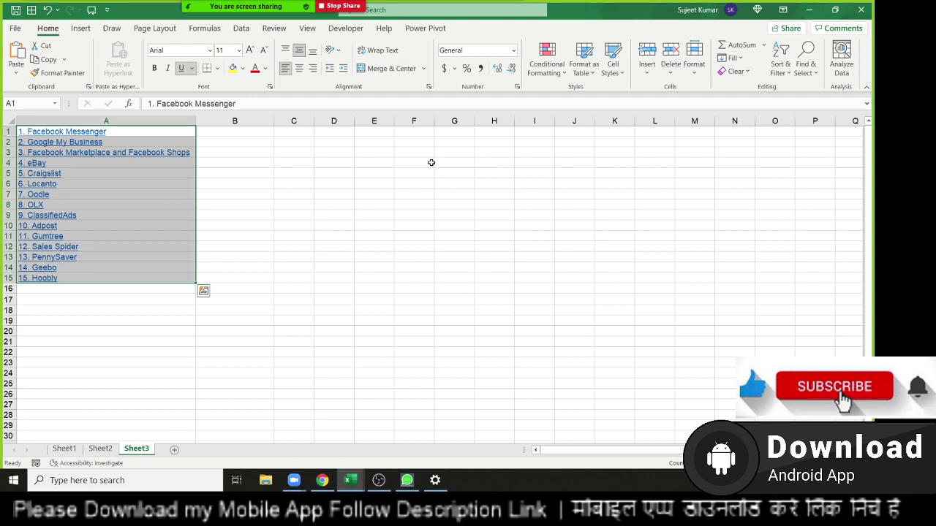
Step: Check the extent of column A's list, select the site names A1:A15, and show the Developer tab
key("Down")
key("Down")
key("Down")
key("Down")
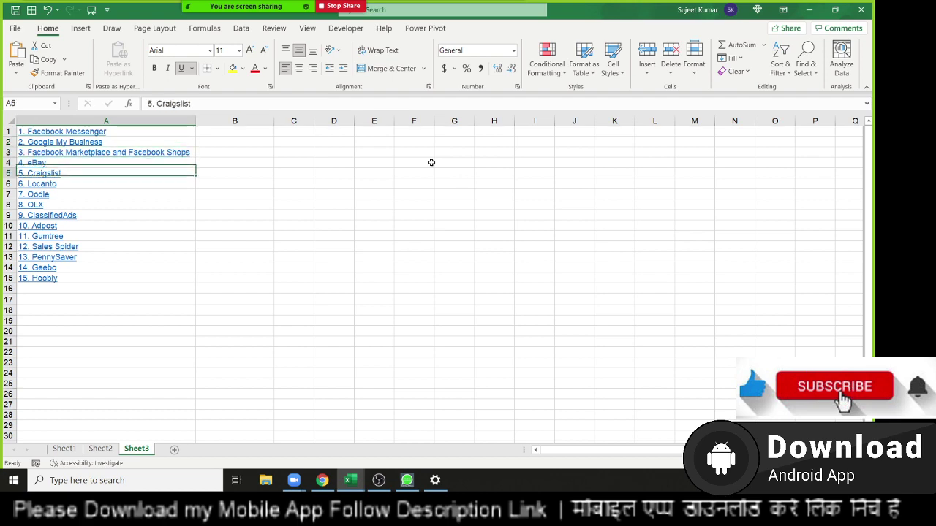
key("ctrl+Down")
key("ctrl+Down")
key("ctrl+Home")
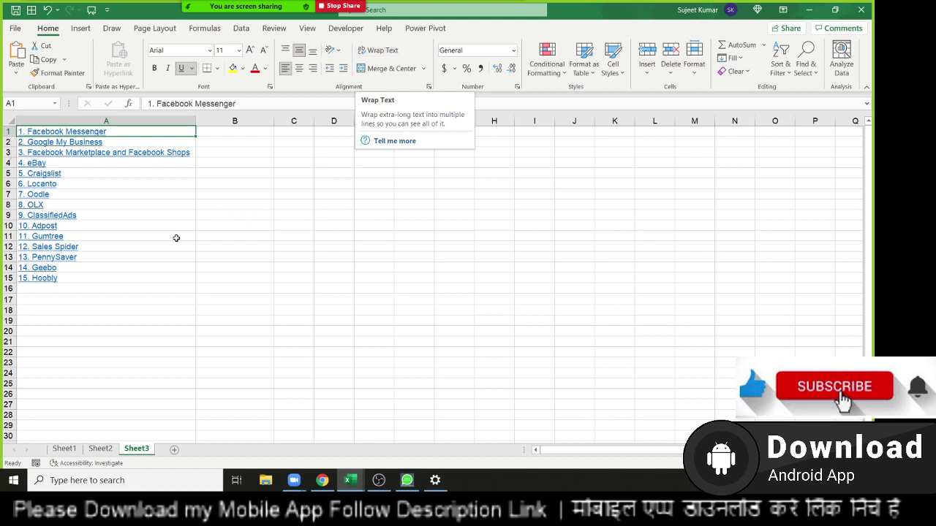
left_click_drag(113, 278, 124, 126)
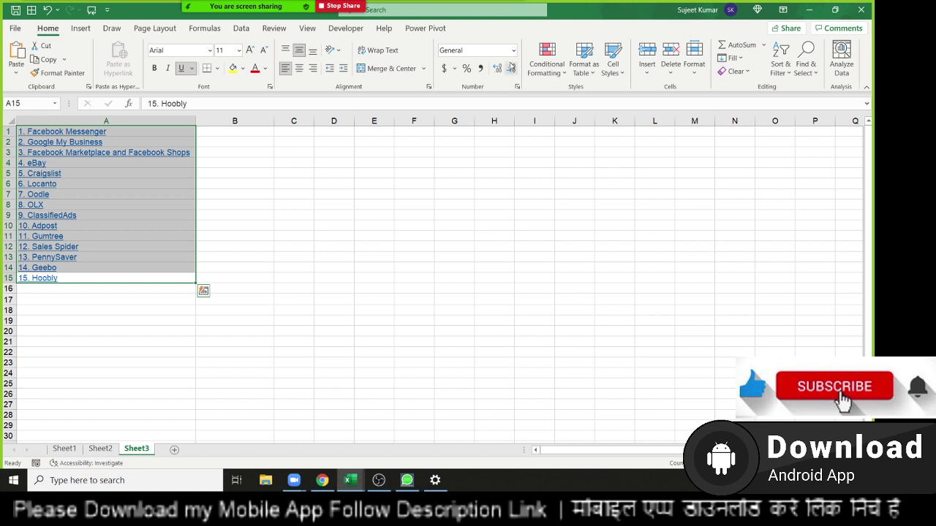
left_click(346, 27)
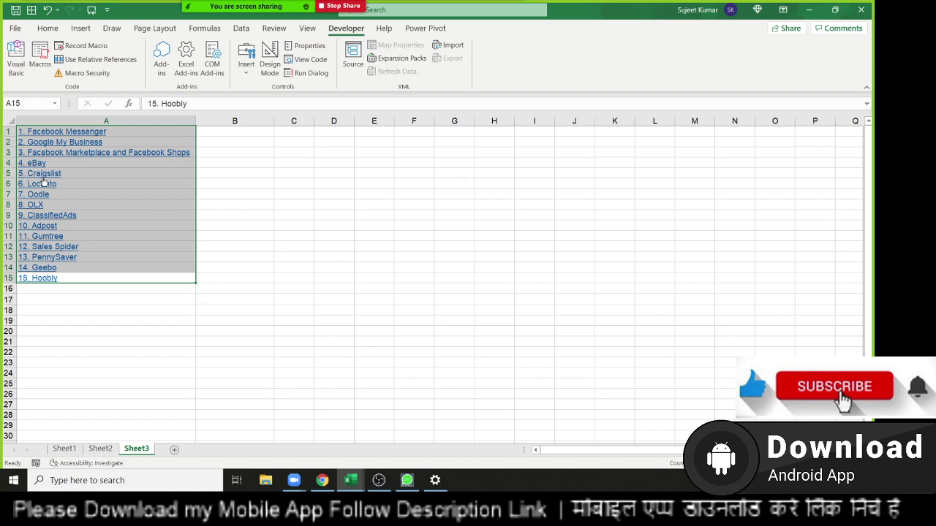
Step: Open the Visual Basic editor and delete the existing Macro1 code
left_click(261, 172)
left_click(16, 66)
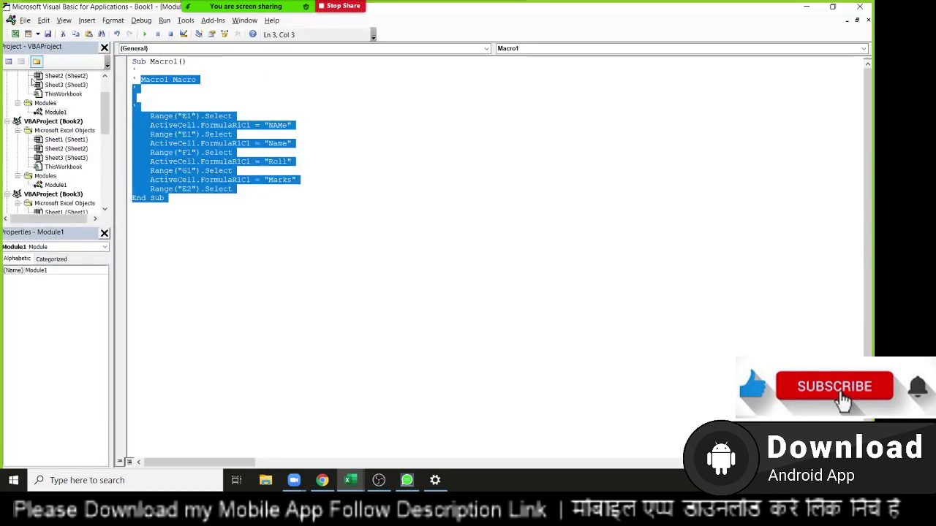
left_click(220, 209)
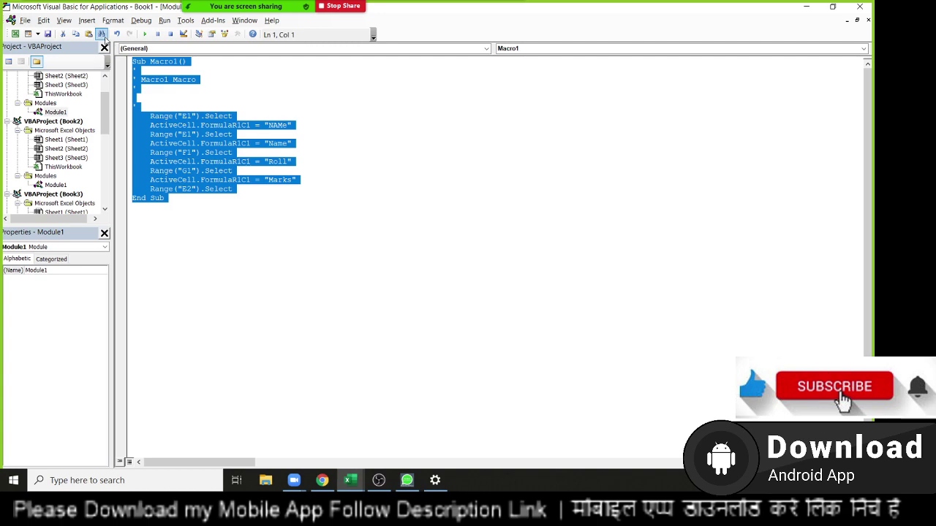
key("Delete")
key("alt+F11")
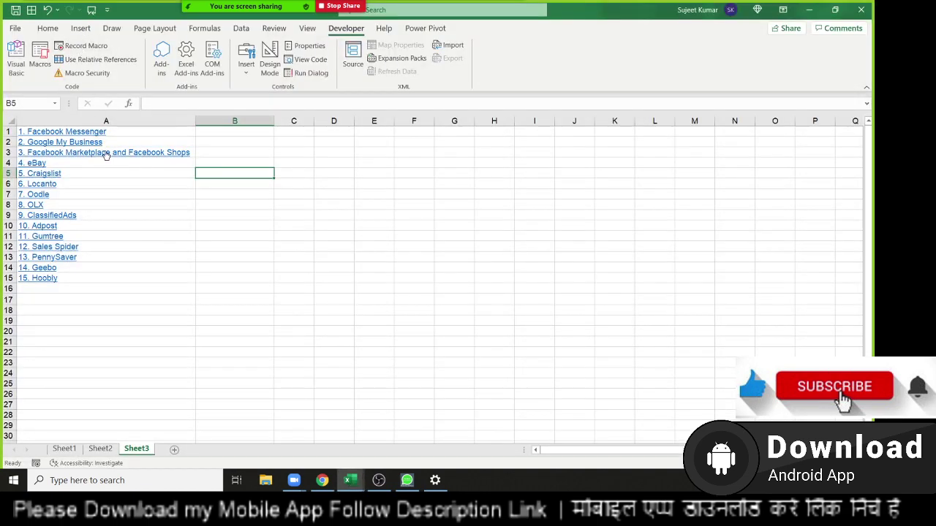
key("alt+F11")
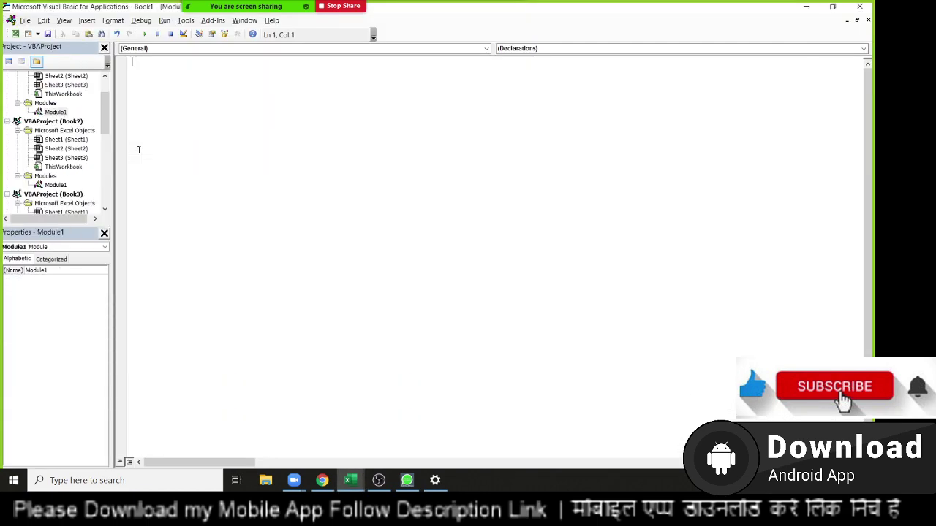
Step: Write Function URL(n As Range) returning n.Hyperlinks(1).Address, then return to Excel
type("functi")
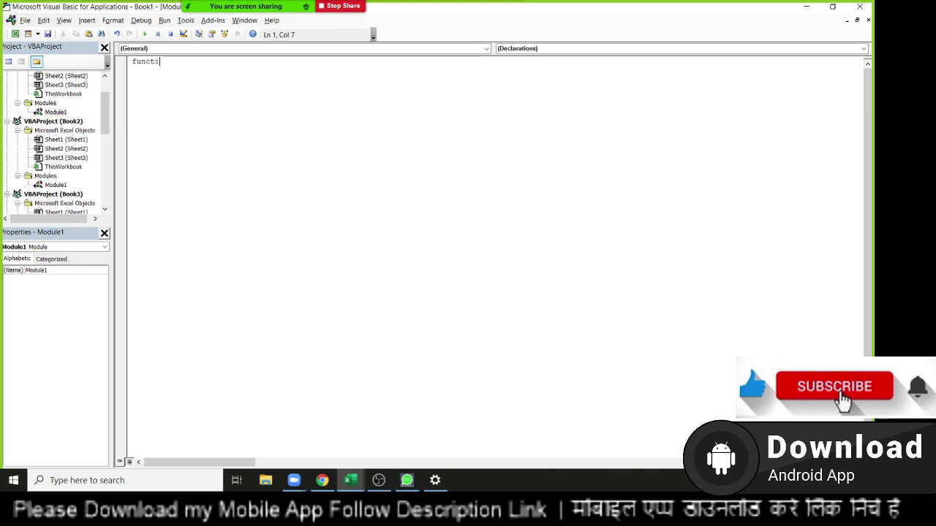
type("on")
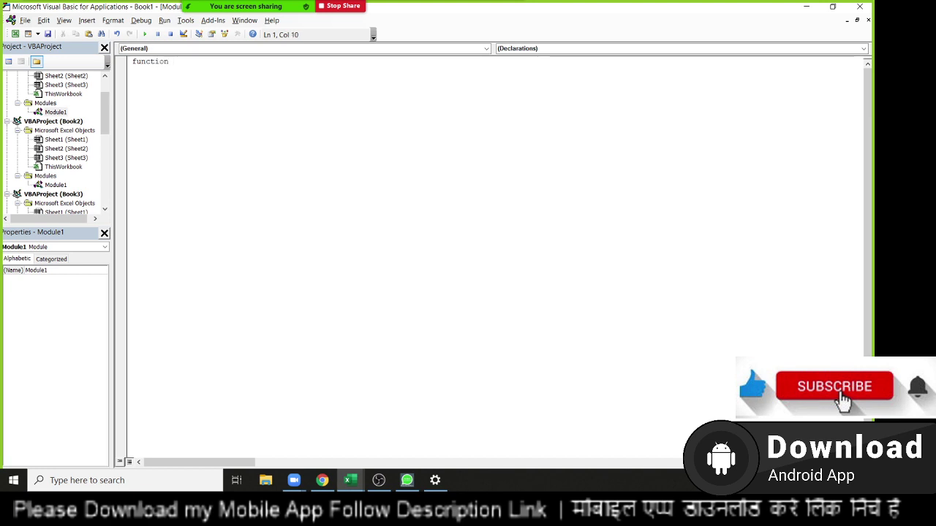
scroll(83, 135, "up", 2)
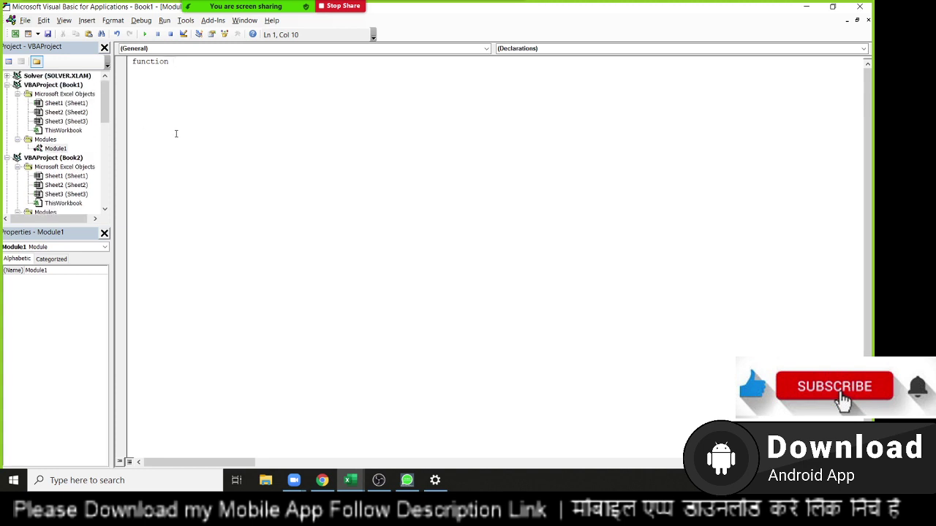
type("URL")
type("(n as ")
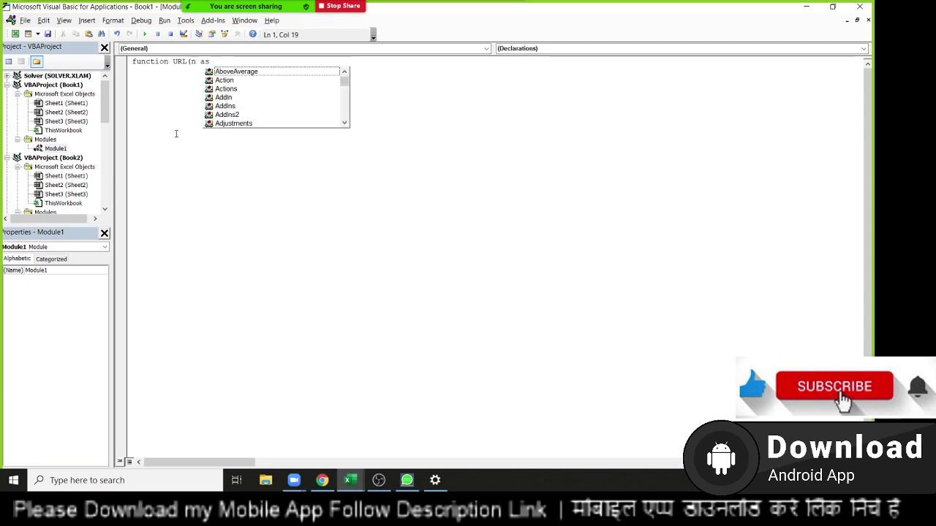
type("ra")
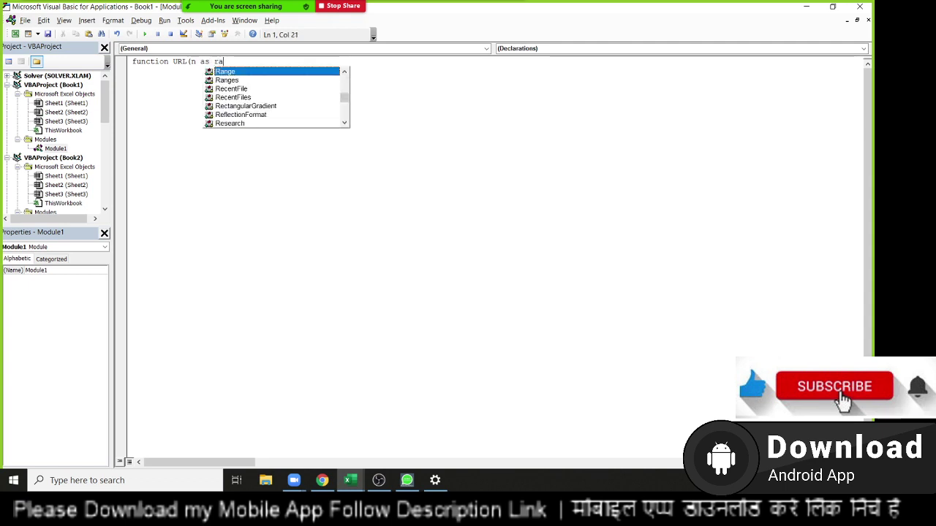
type(")")
key("Return")
key("Return")
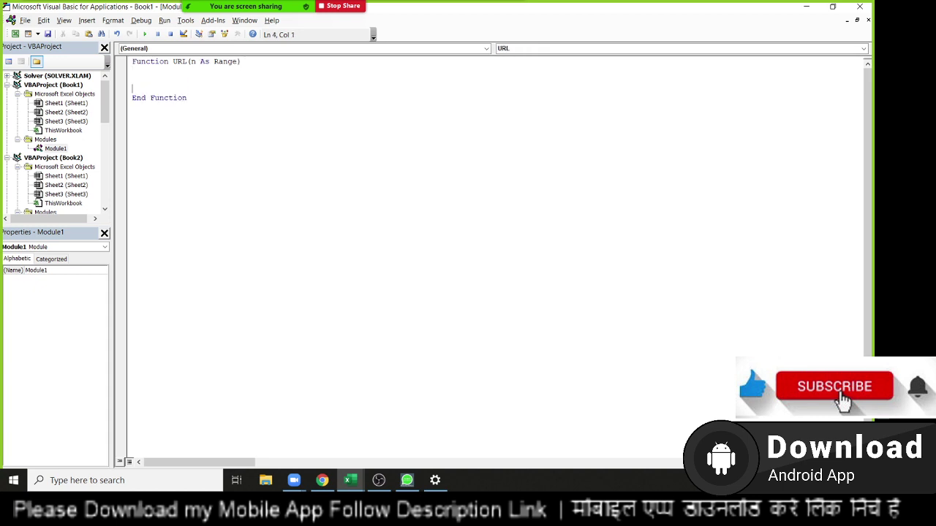
type("URL=")
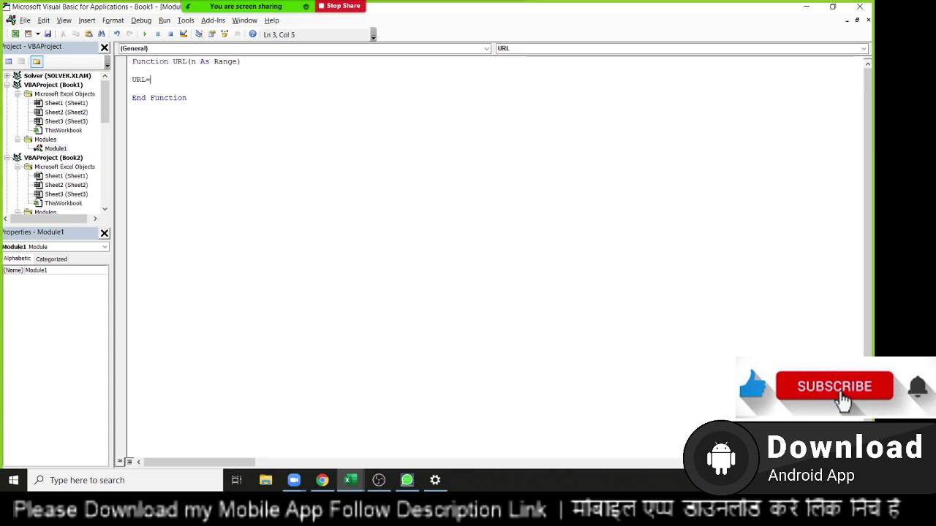
type("n.")
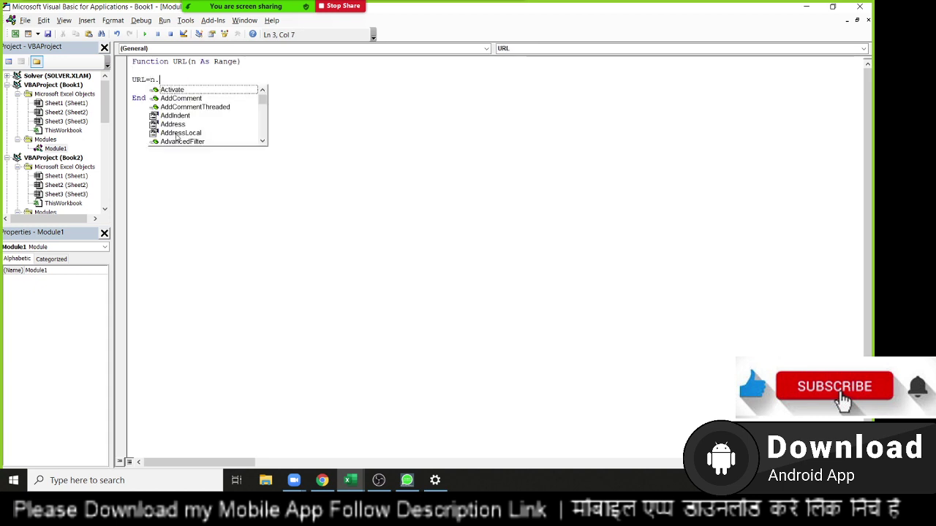
type("hy")
key("Tab")
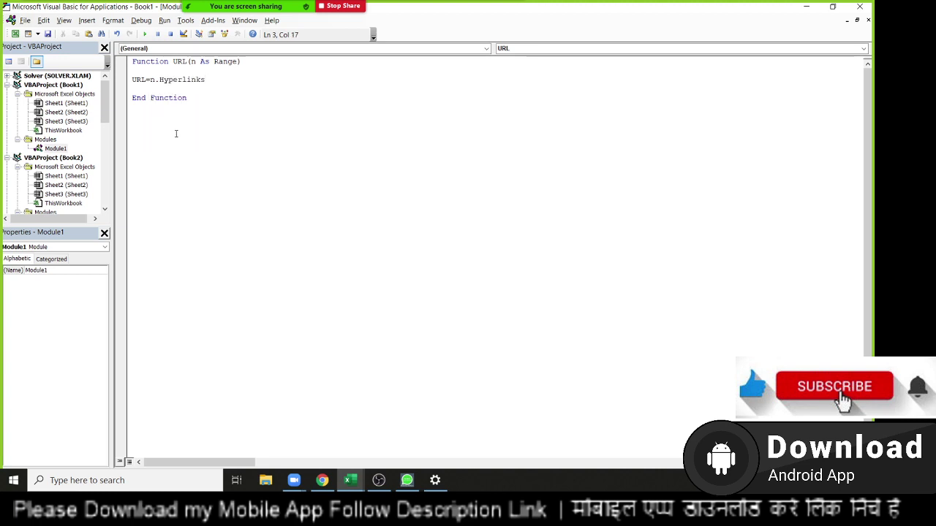
type("(1).")
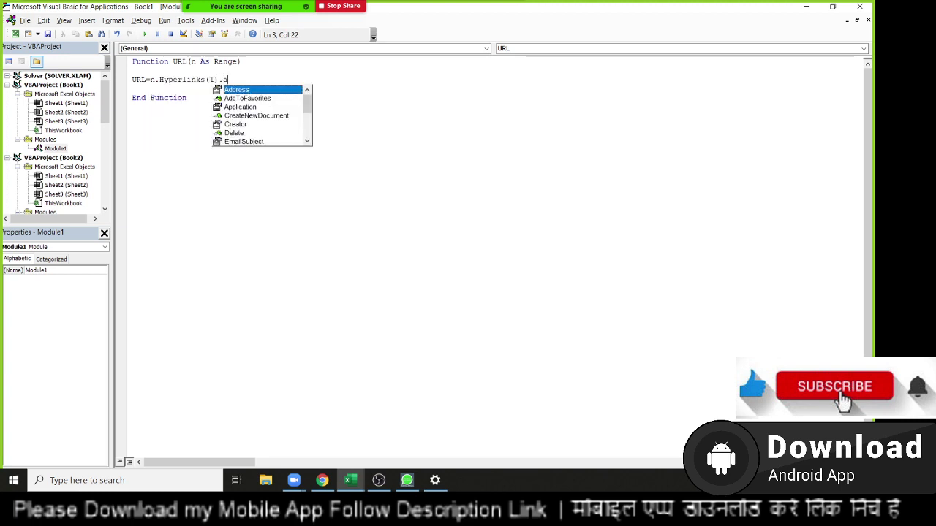
type("a")
key("Tab")
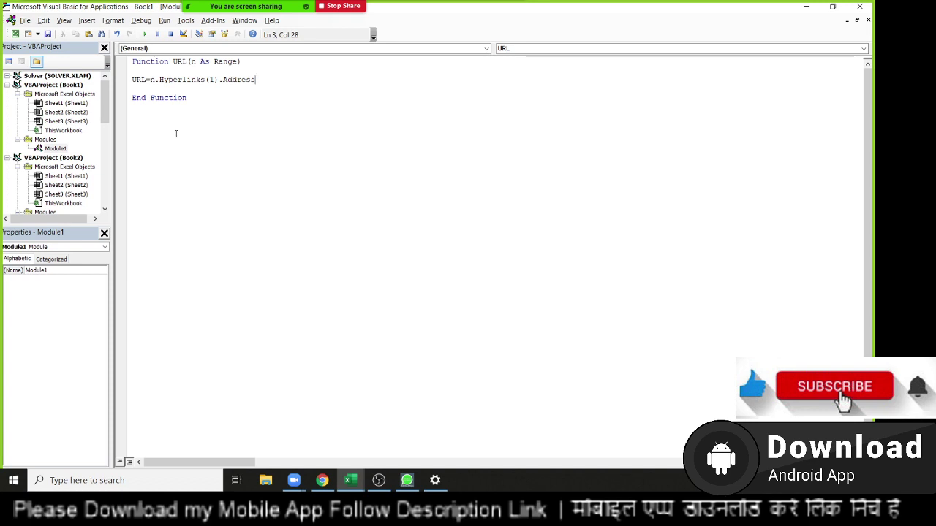
key("Down")
key("alt+F11")
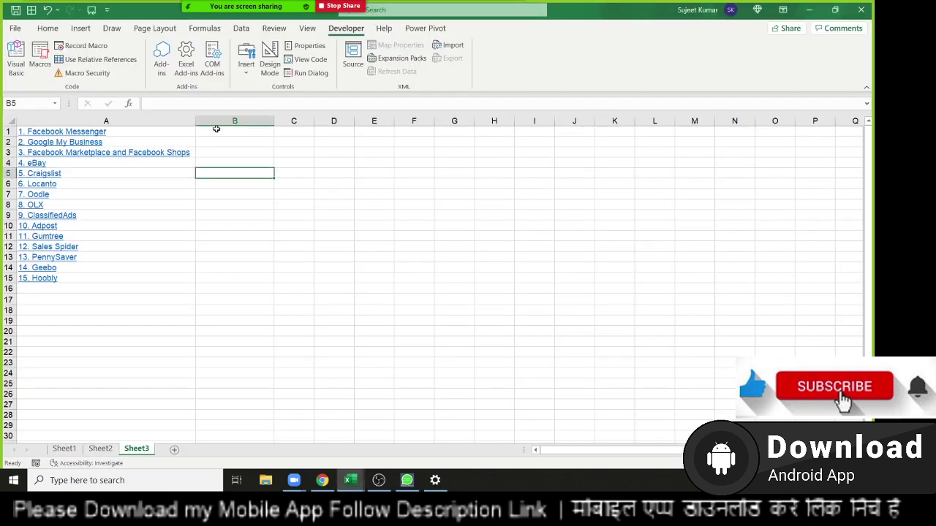
Step: Enter =url(A1) in B1 and fill it down to B15
left_click(219, 130)
type("=")
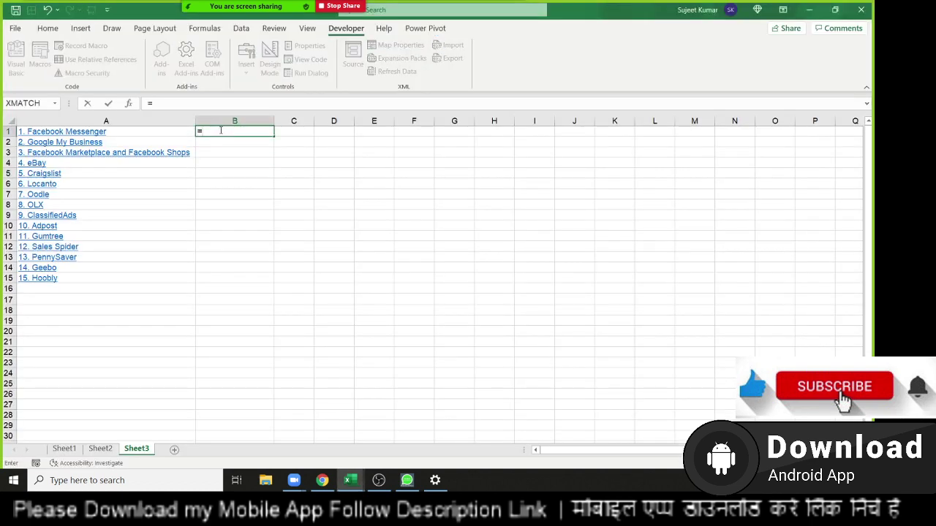
type("url")
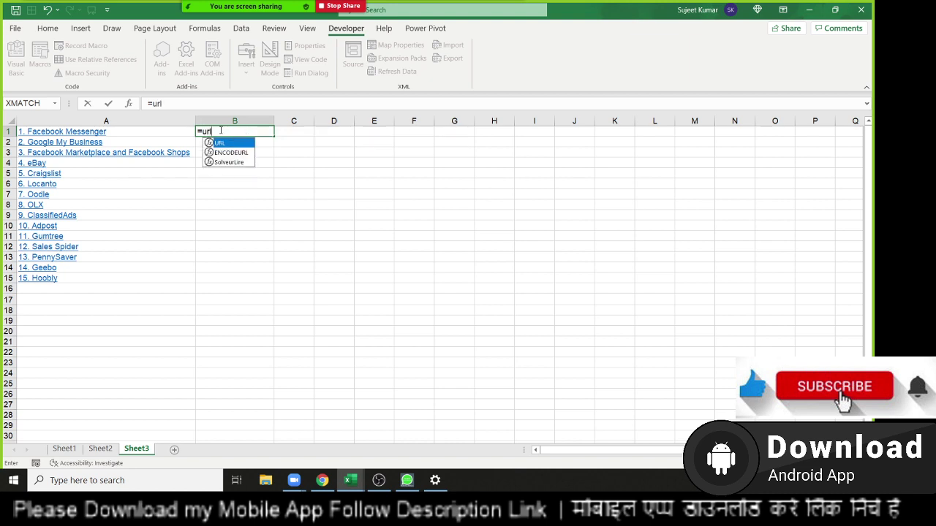
key("Tab")
type("A1")
key("Return")
left_click(222, 130)
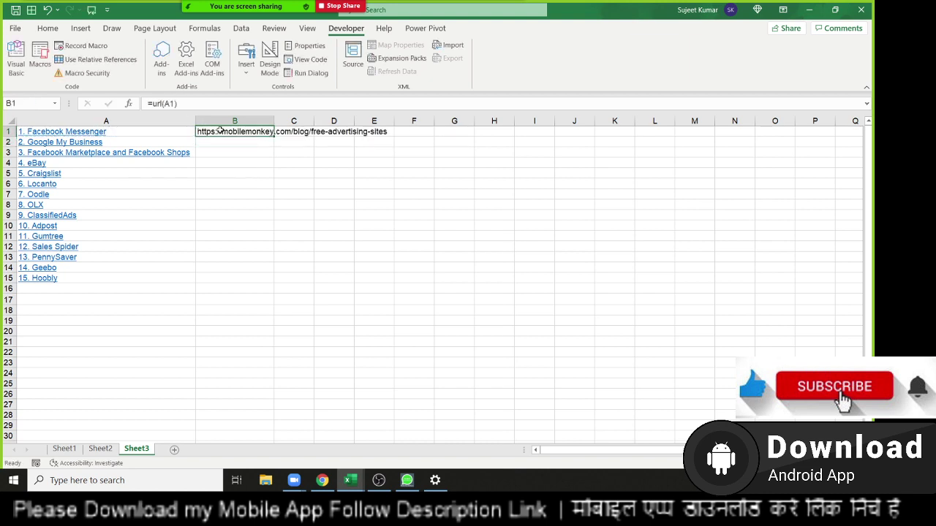
double_click(274, 134)
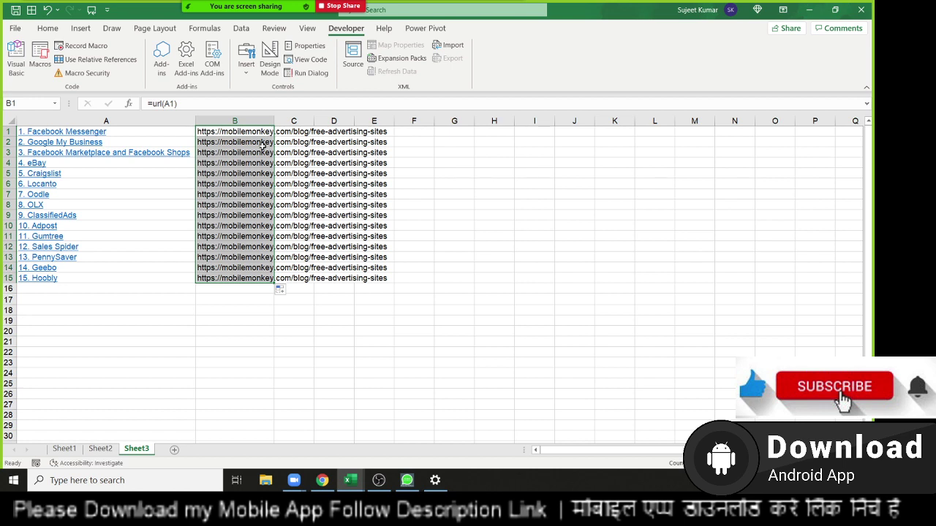
Step: Inspect the formulas in B1 and B2, then widen column E slightly
left_click(258, 145)
double_click(255, 132)
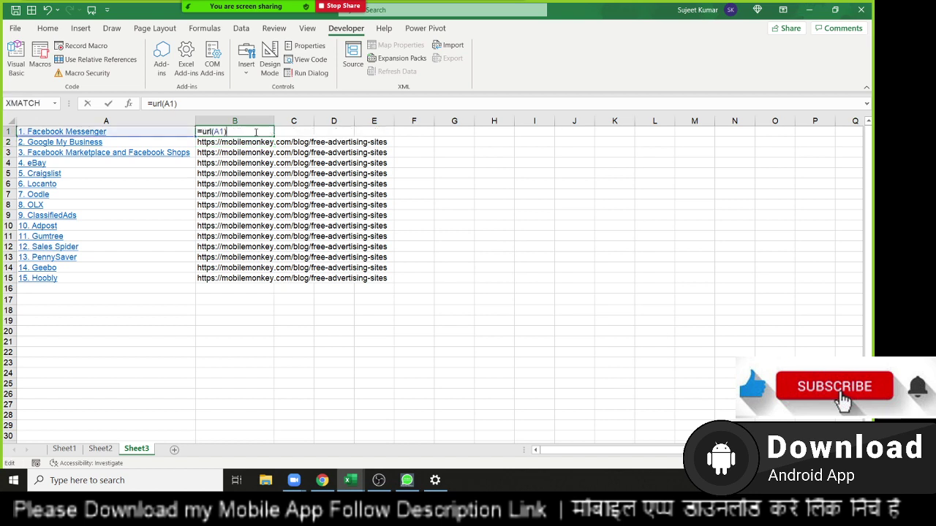
key("Return")
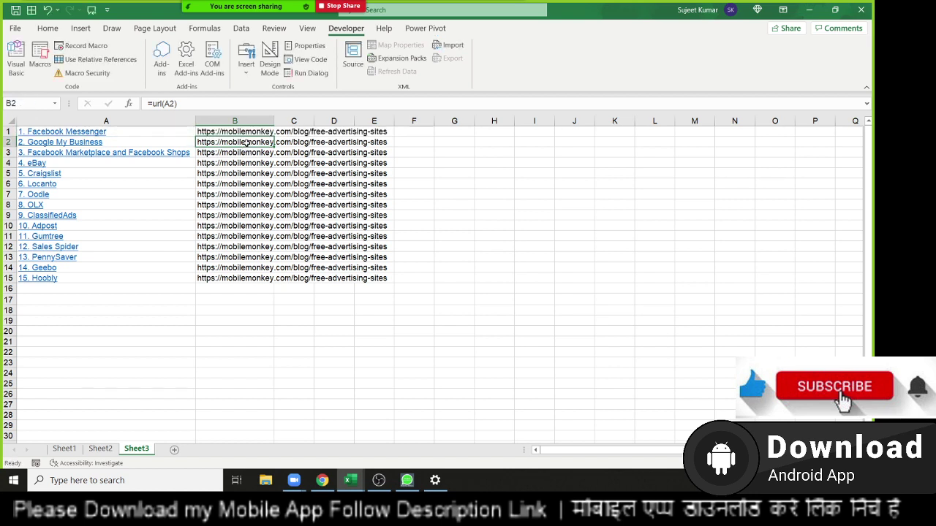
double_click(247, 143)
key("Return")
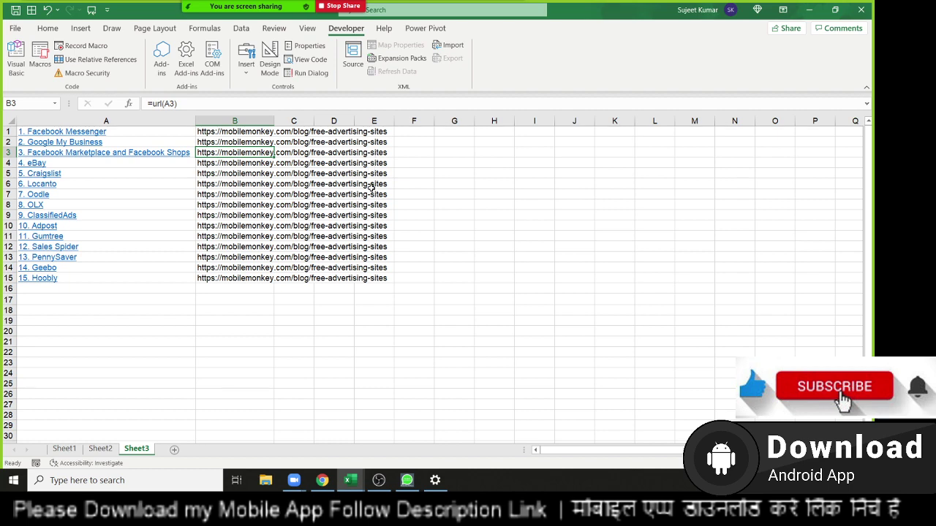
scroll(370, 189, "down", 4)
scroll(369, 237, "up", 4)
left_click_drag(394, 120, 408, 121)
Step: Change the function to Hyperlinks(0) and re-enter B1's formula to test it
key("alt+F11")
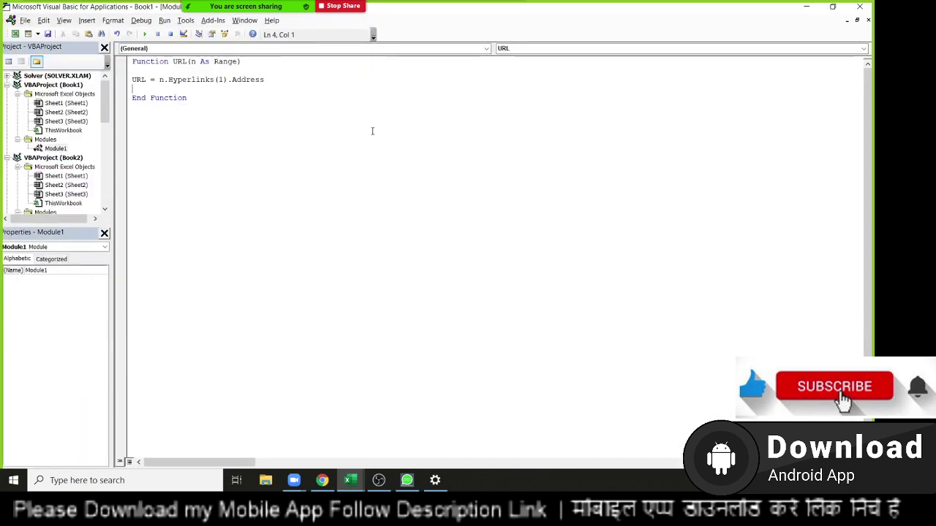
double_click(221, 79)
type("0")
key("alt+F11")
double_click(234, 132)
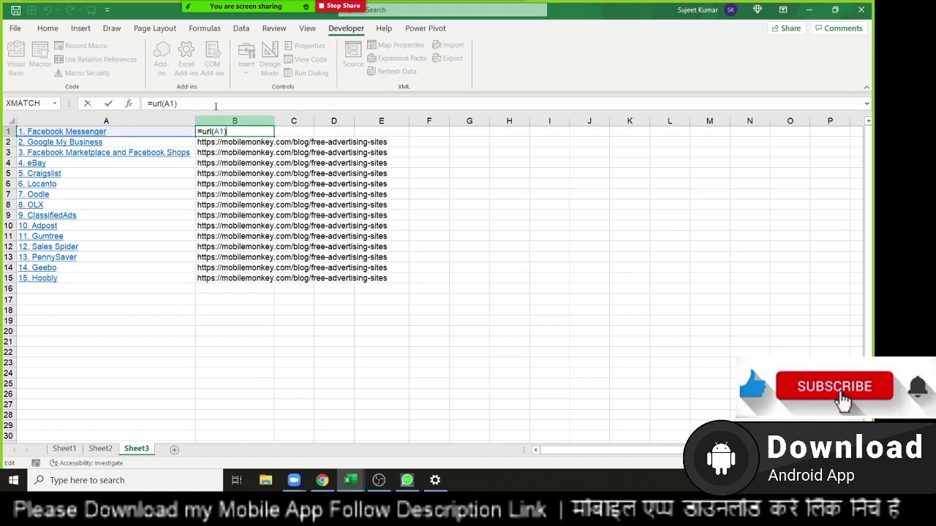
key("Return")
Step: Restore the index to Hyperlinks(1), then minimize the editor and show the desktop
key("alt+F11")
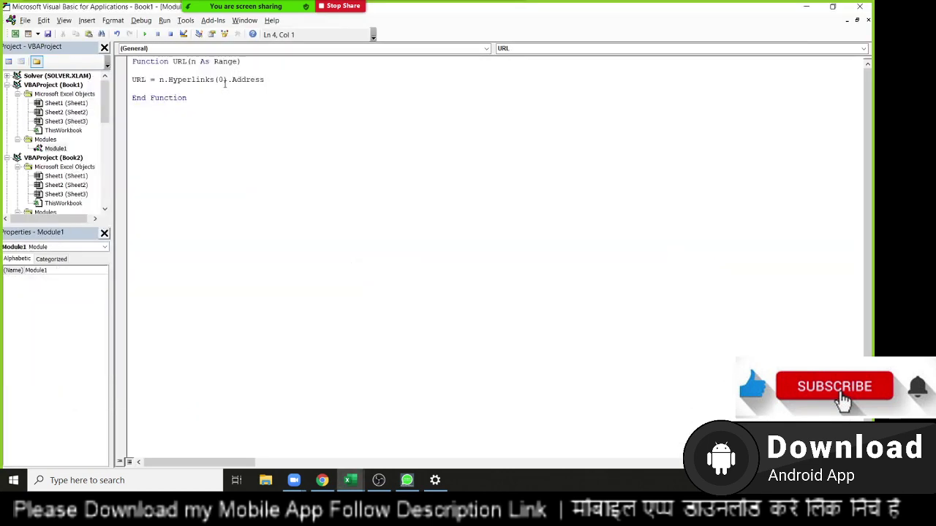
left_click(225, 79)
key("BackSpace")
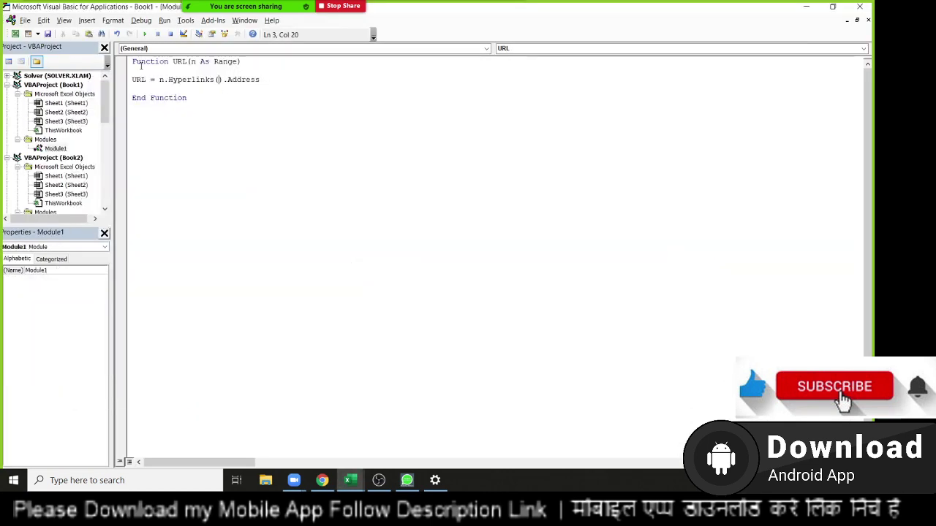
type("1")
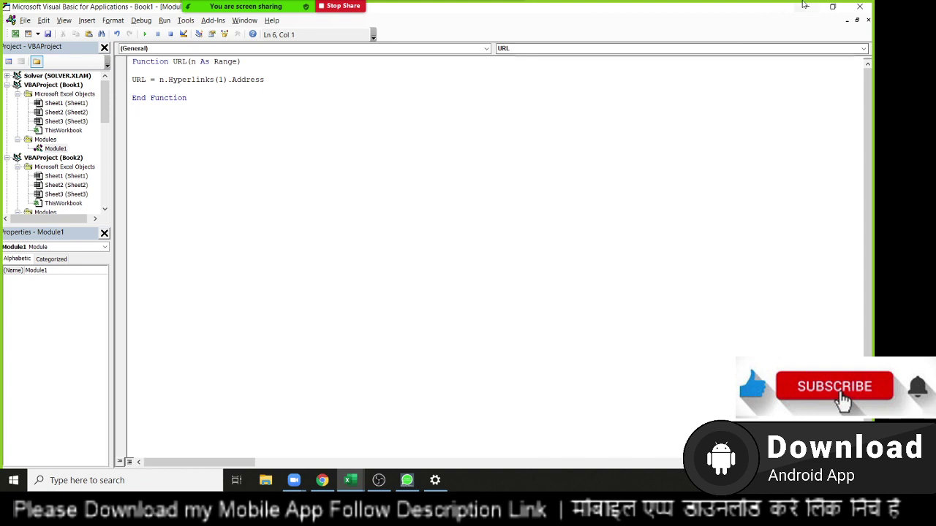
left_click(806, 6)
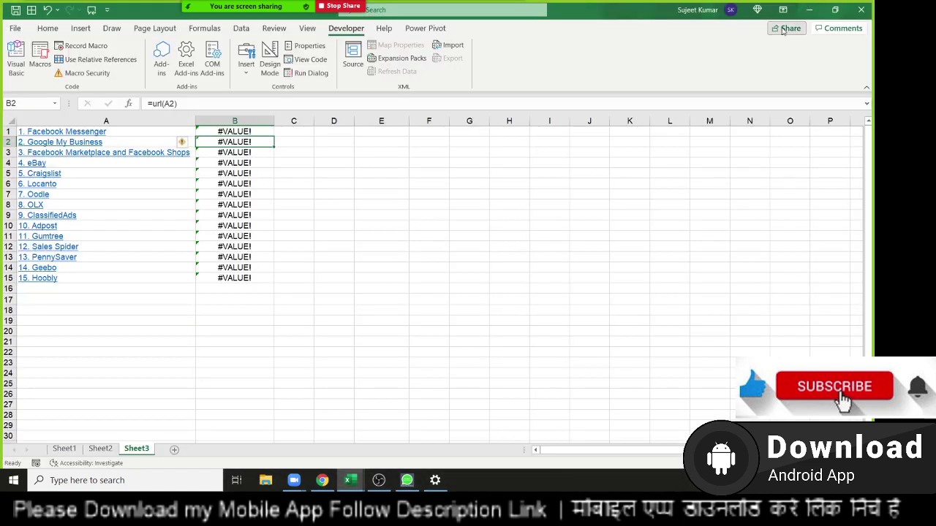
key("super+d")
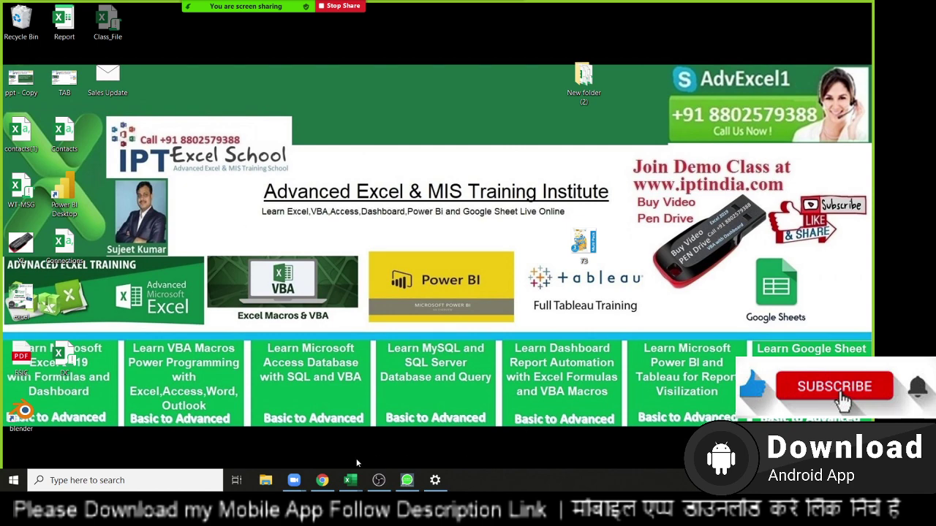
mouse_move(349, 479)
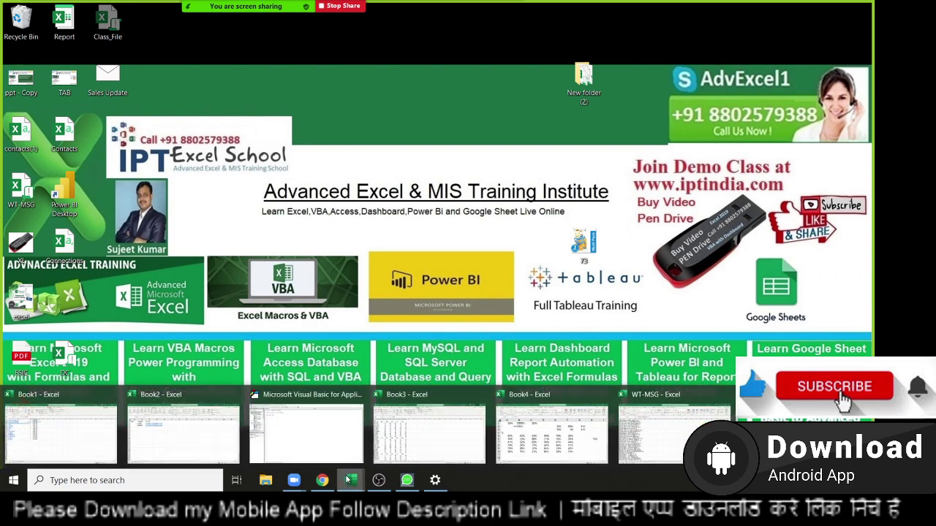
Step: Bring up the EID workbook and open Macro Security from the Developer tab
left_click(168, 447)
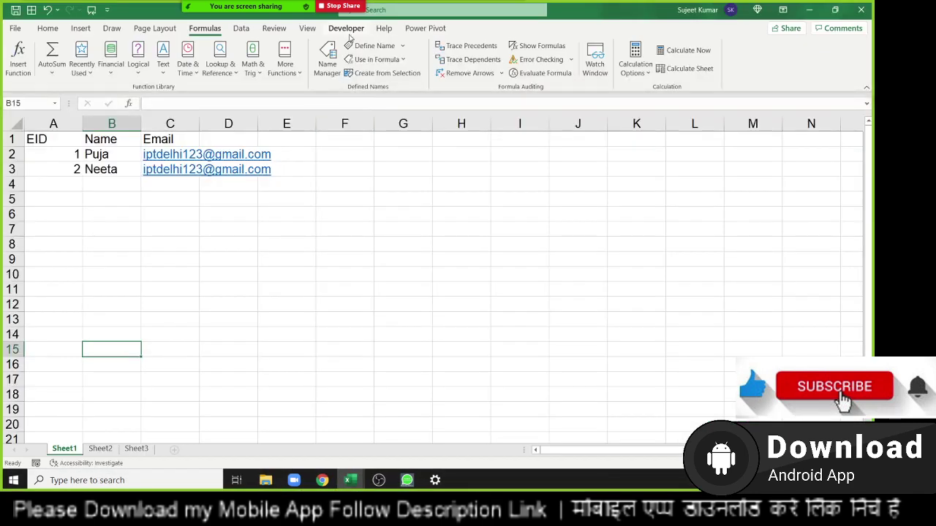
left_click(348, 29)
left_click(80, 74)
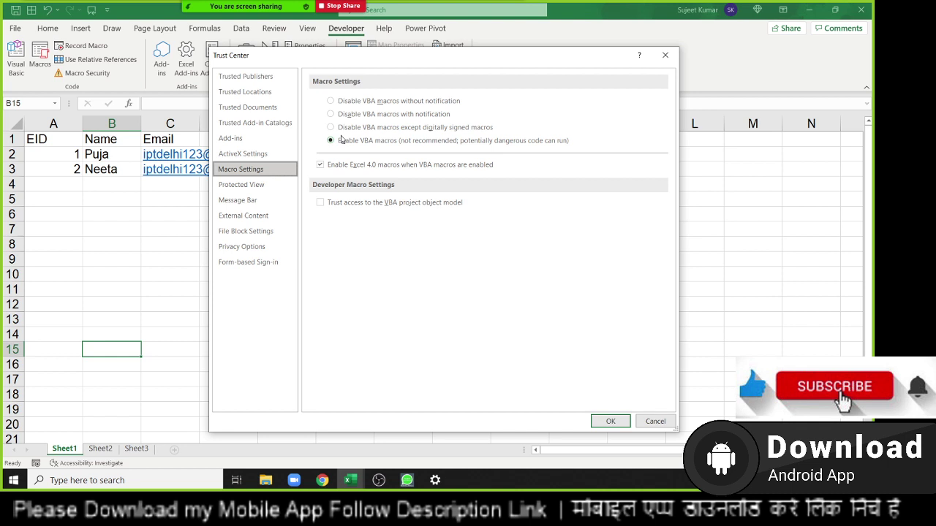
Step: Close the Trust Center to return to the EID, Name and Email sheet
key("Return")
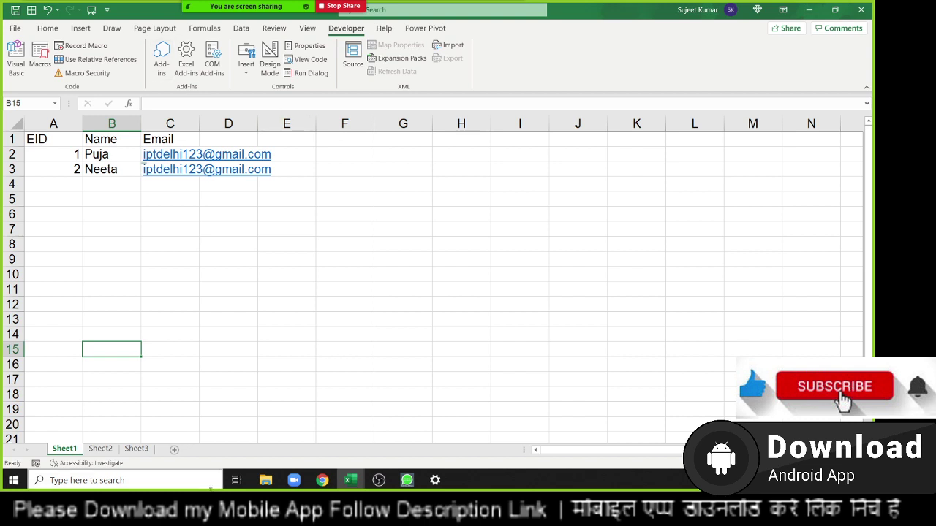
Step: Switch to Chrome and load excel-vba.com from the address bar
left_click(321, 481)
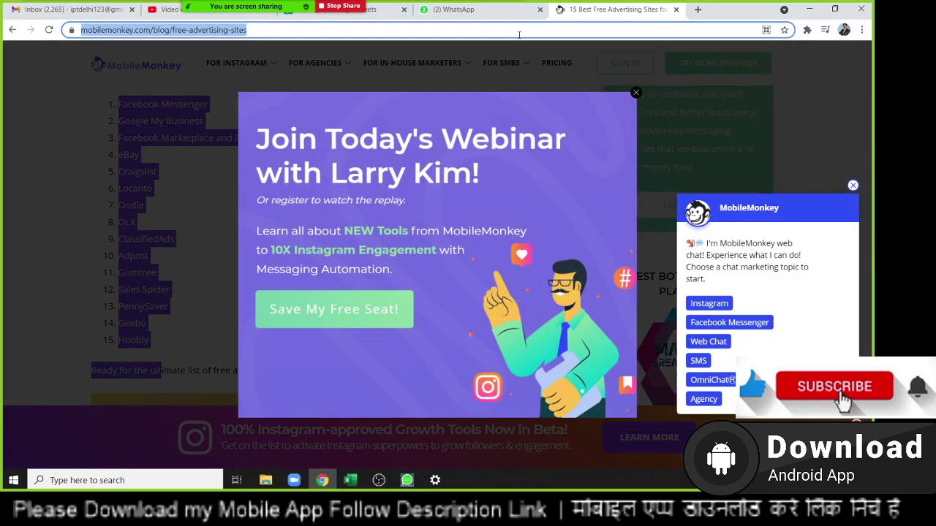
type("exce")
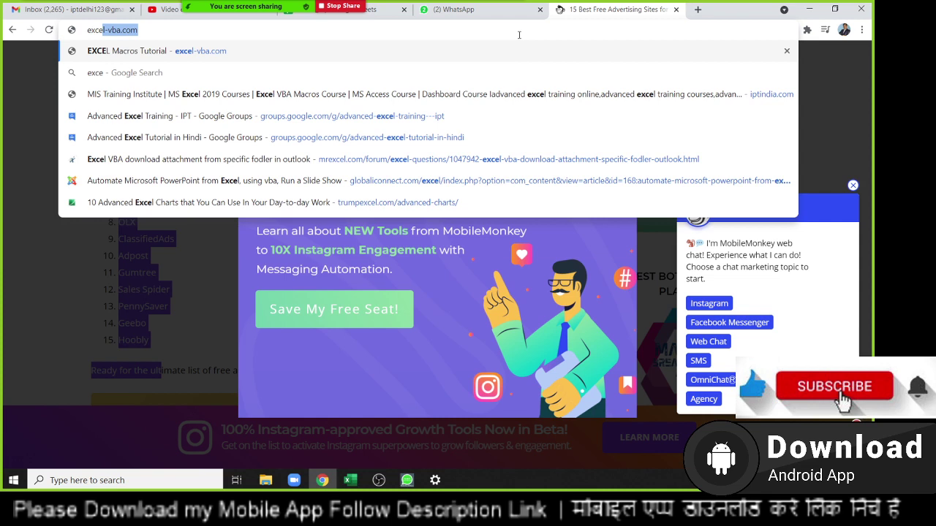
key("Return")
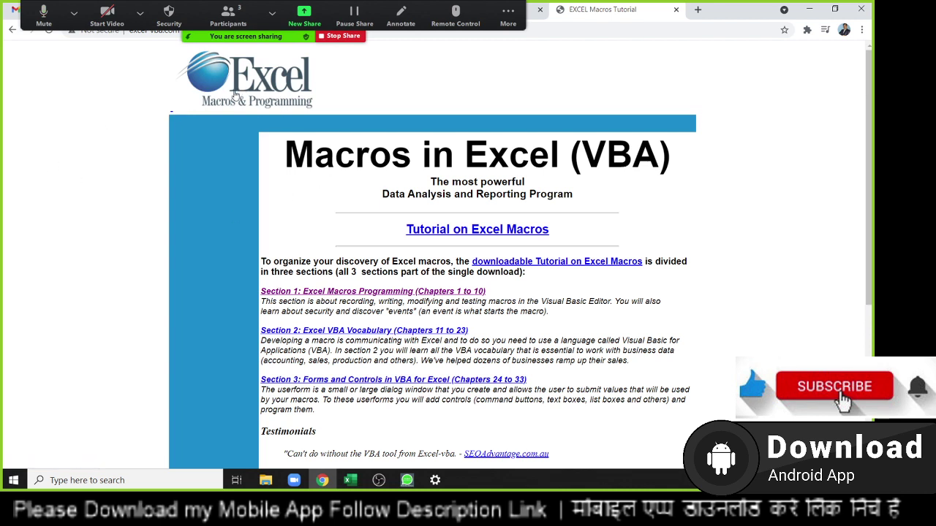
Step: Open excel-vba.com's Section 1 Excel macros programming page and scroll down to its Visual Basic Editor setup steps
left_click(188, 30)
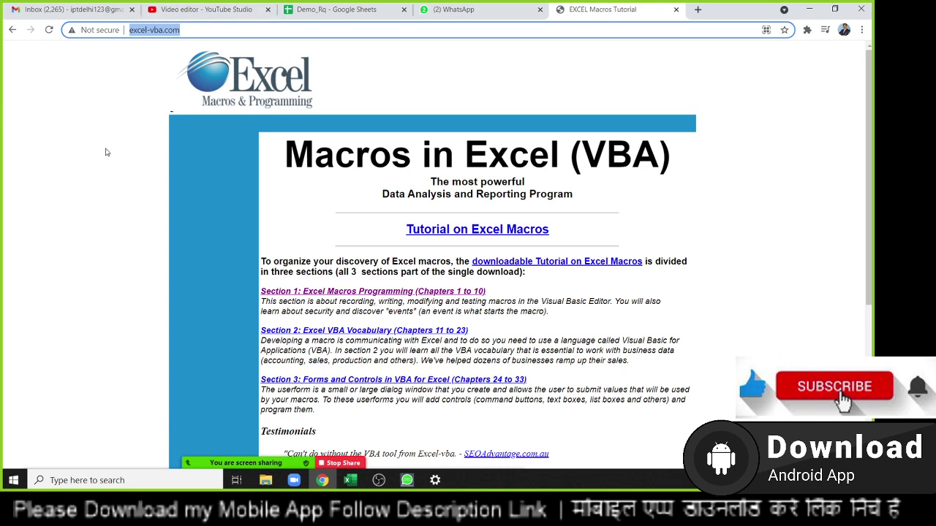
left_click(350, 291)
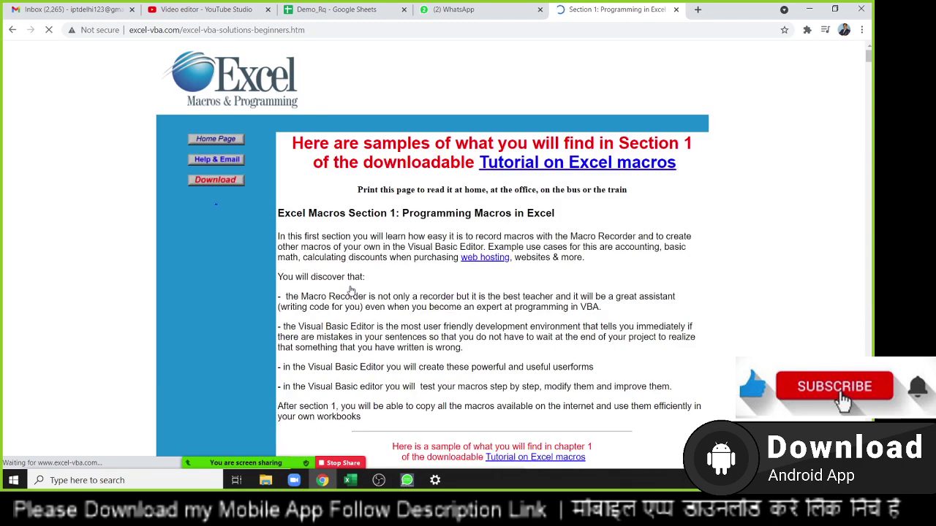
scroll(363, 291, "down", 3)
scroll(364, 288, "down", 2)
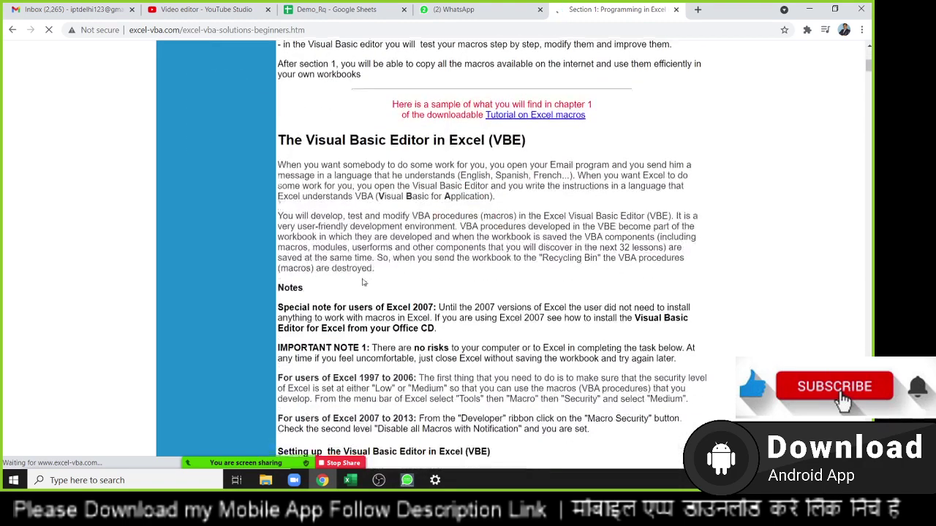
scroll(364, 286, "down", 3)
scroll(365, 285, "down", 3)
scroll(366, 286, "down", 3)
scroll(365, 285, "down", 3)
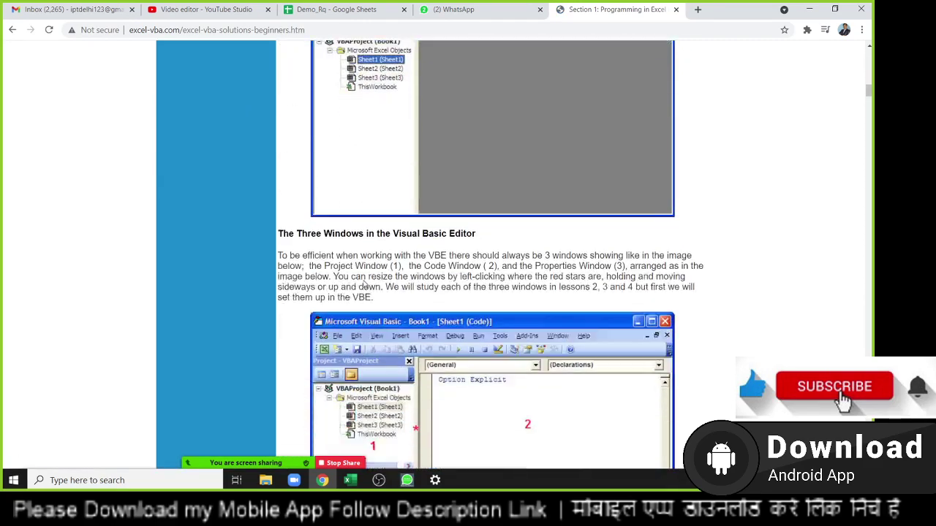
scroll(364, 284, "down", 5)
scroll(364, 284, "down", 2)
scroll(364, 284, "down", 5)
scroll(362, 287, "down", 1)
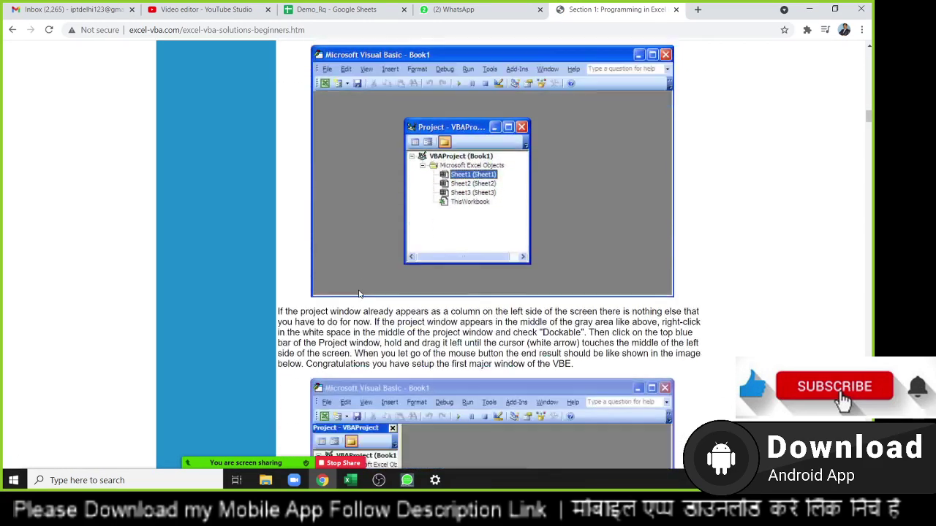
scroll(359, 295, "down", 3)
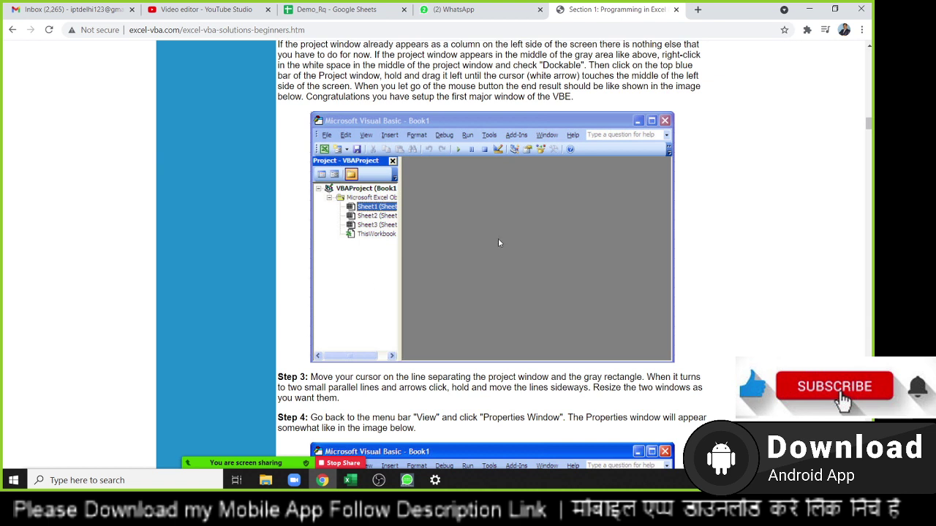
Step: End the Zoom meeting for all participants from the More menu, stopping the screen share
left_click(188, 465)
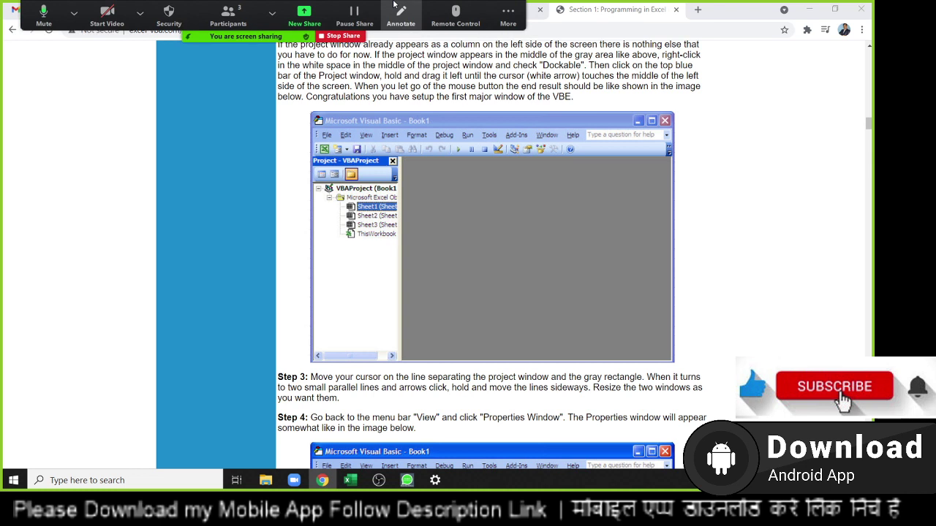
left_click(508, 14)
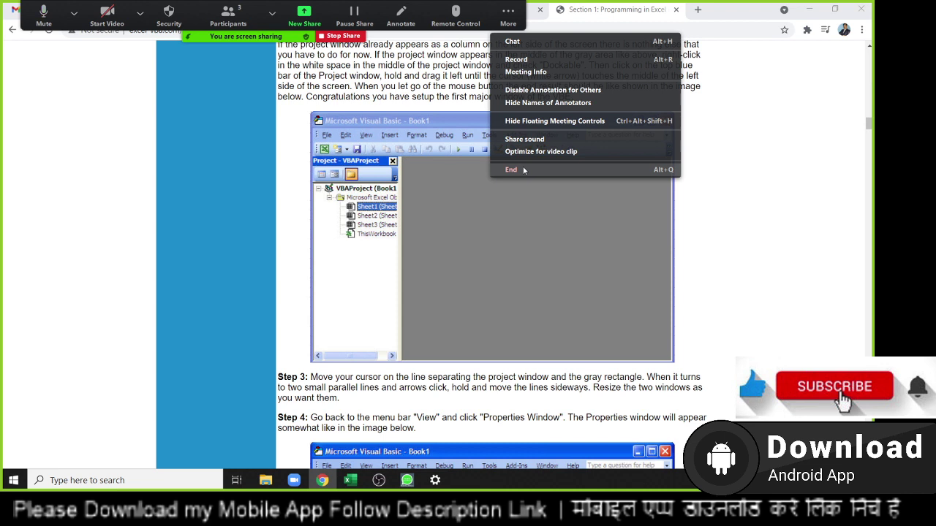
left_click(524, 169)
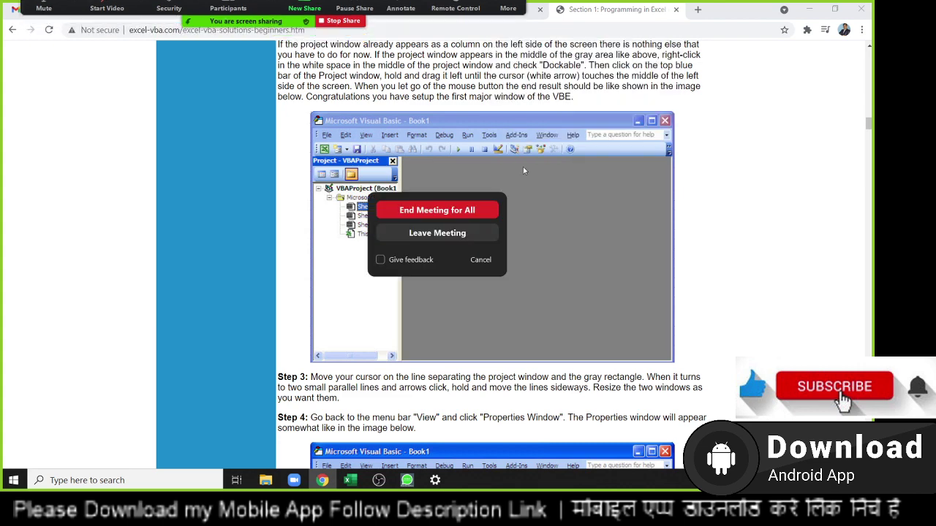
left_click(480, 207)
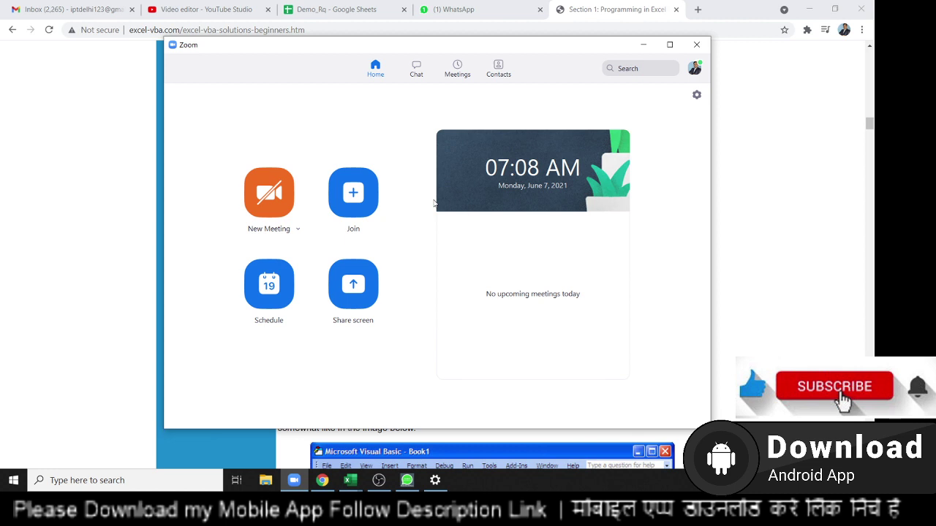
Step: Bring Chrome forward, close the Excel VBA tutorial tab, and view the Sheets and YouTube Studio tabs
left_click(84, 271)
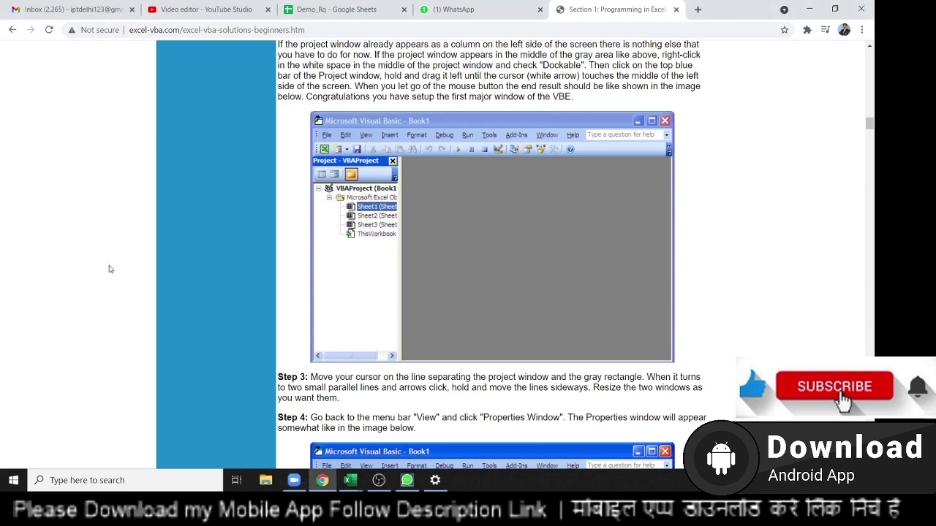
left_click(676, 9)
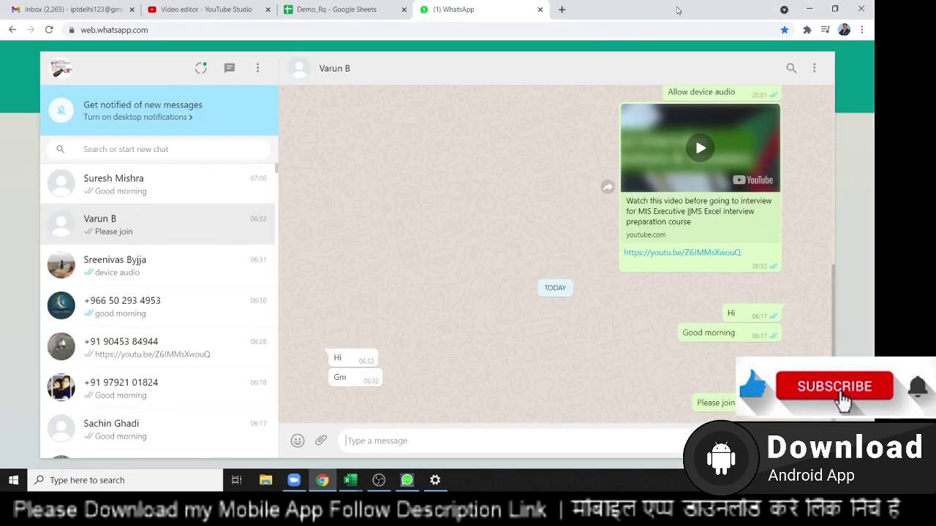
left_click(352, 6)
left_click(198, 8)
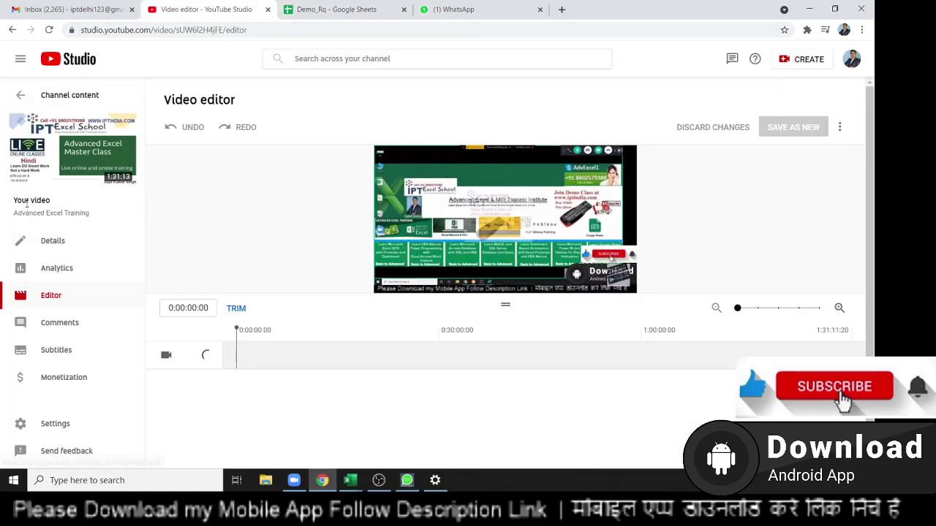
Step: Return YouTube Studio to channel content, check WhatsApp Web, then minimize the browser
left_click(23, 98)
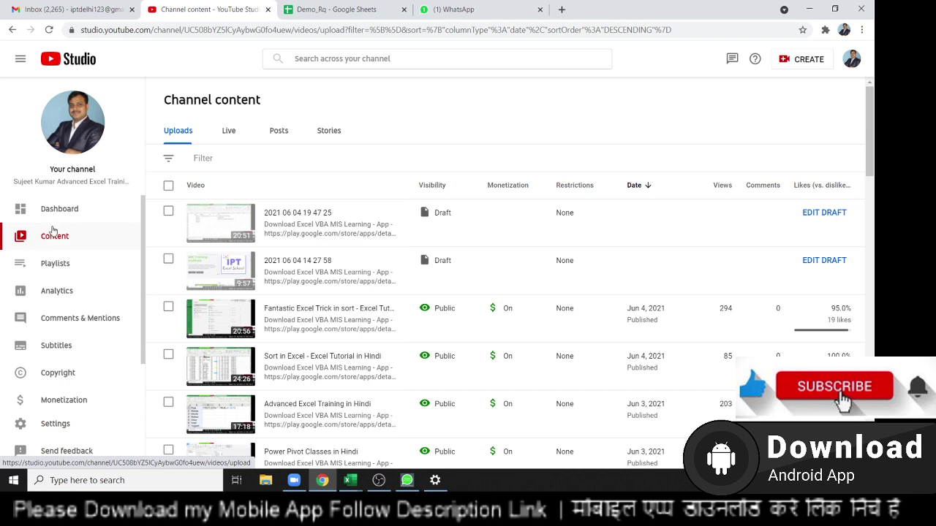
left_click(493, 16)
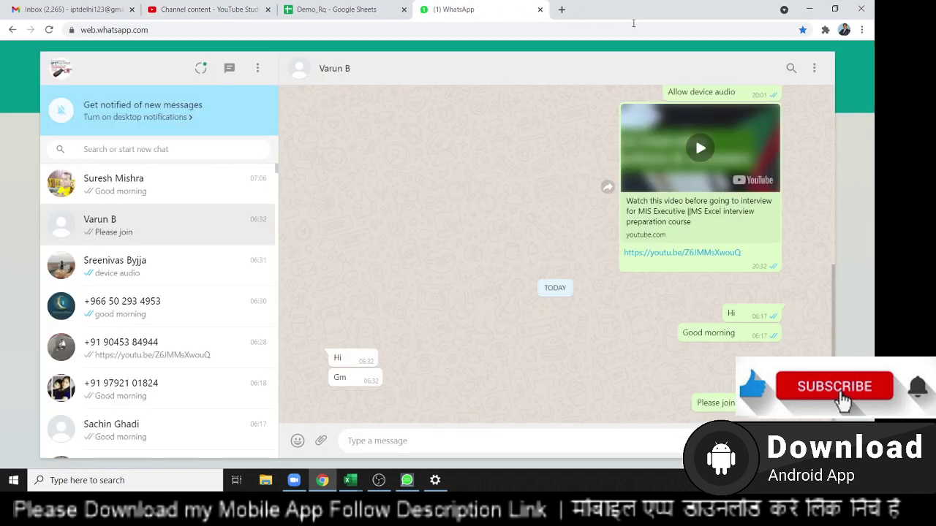
left_click(810, 10)
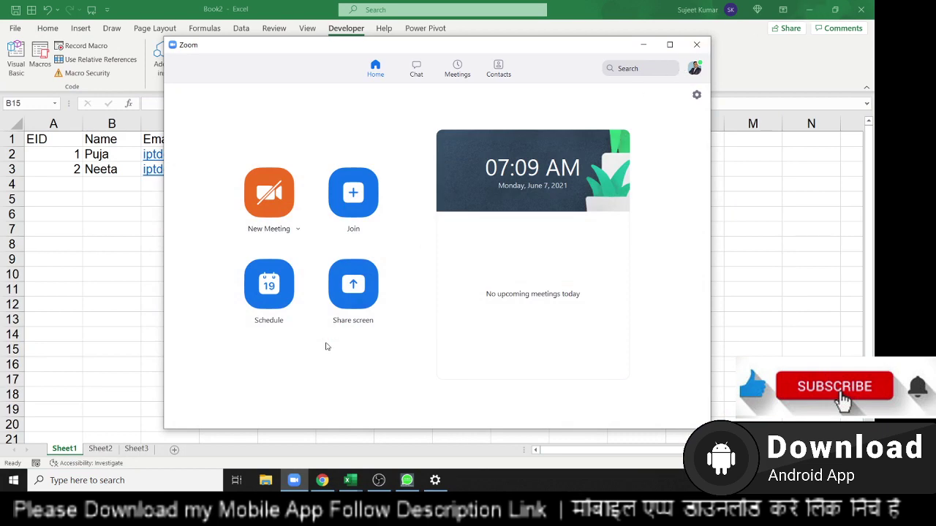
Step: Open Windows Settings, then briefly restore and hide the browser window again
left_click(436, 480)
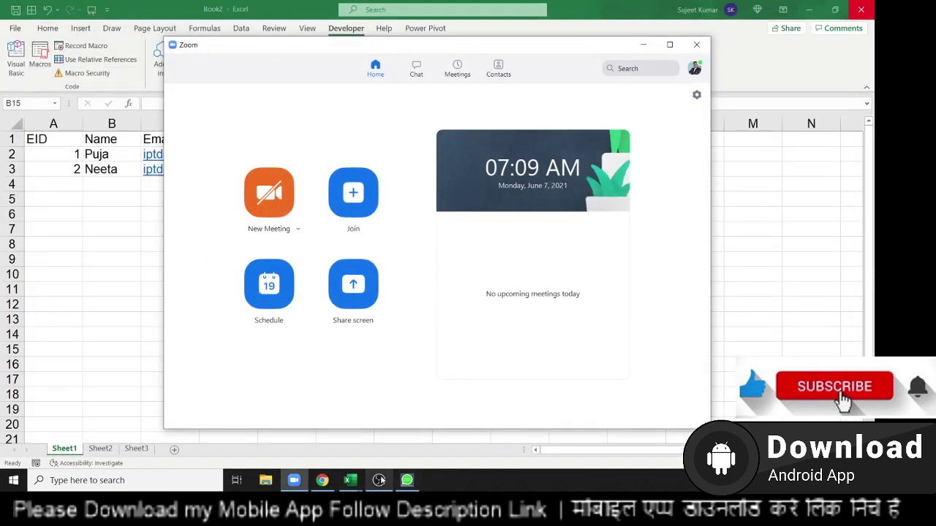
left_click(323, 481)
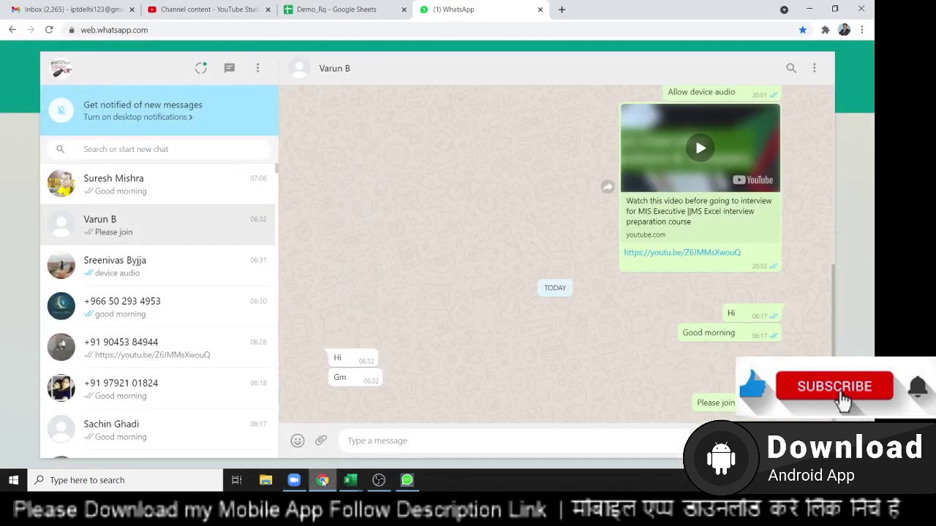
left_click(325, 480)
Step: Search 'power' in the Start menu and launch Power BI Desktop
key("super")
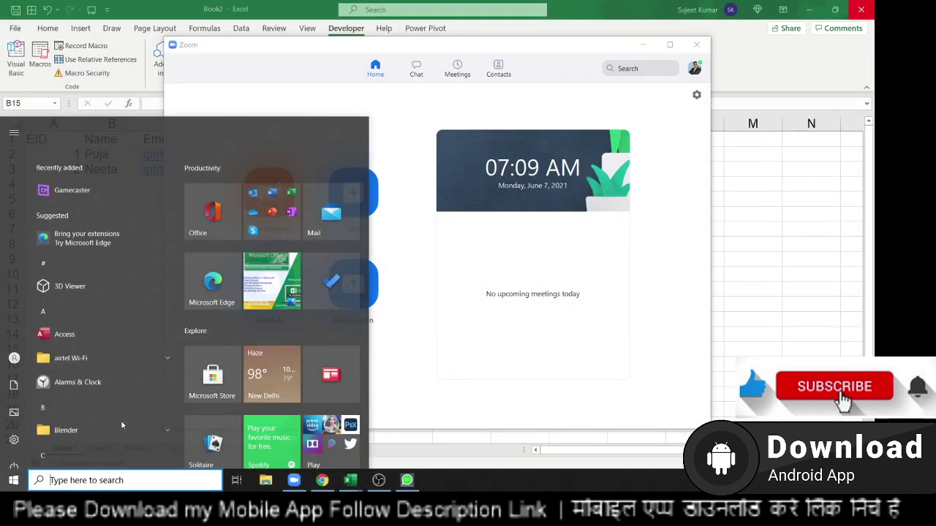
type("power")
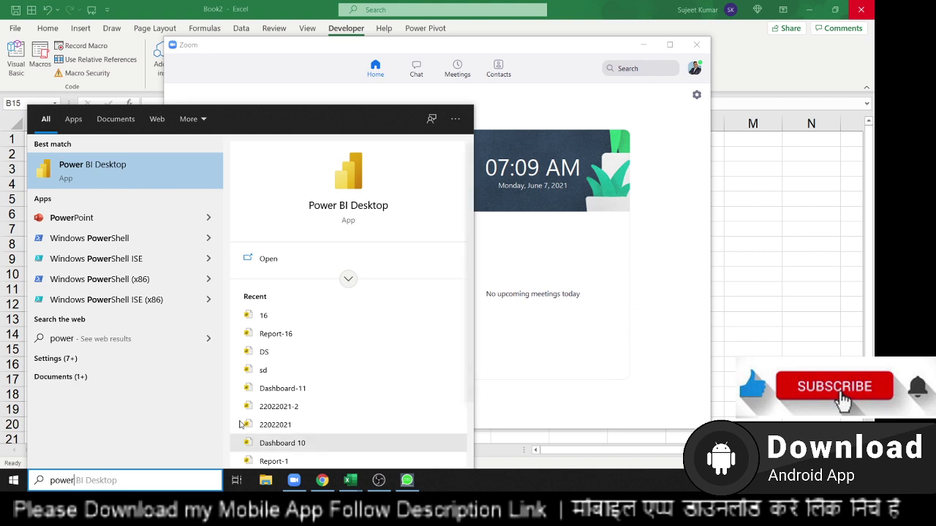
left_click(346, 215)
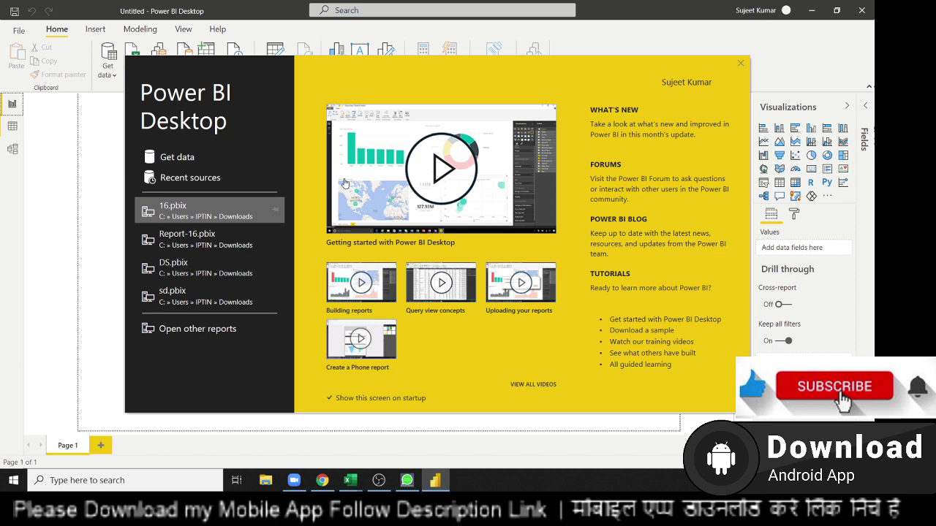
Step: Dismiss the Power BI start screen and bring Chrome's WhatsApp Web back to the front
left_click(741, 62)
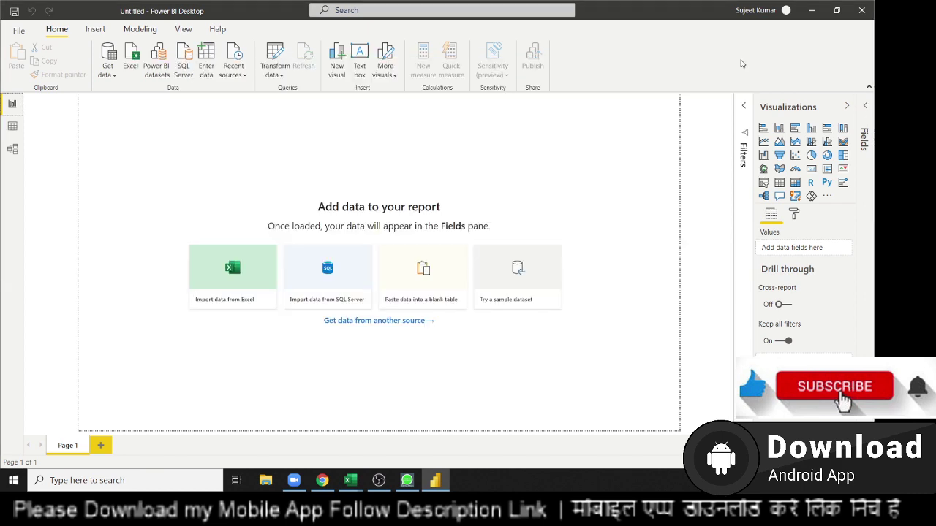
left_click(324, 483)
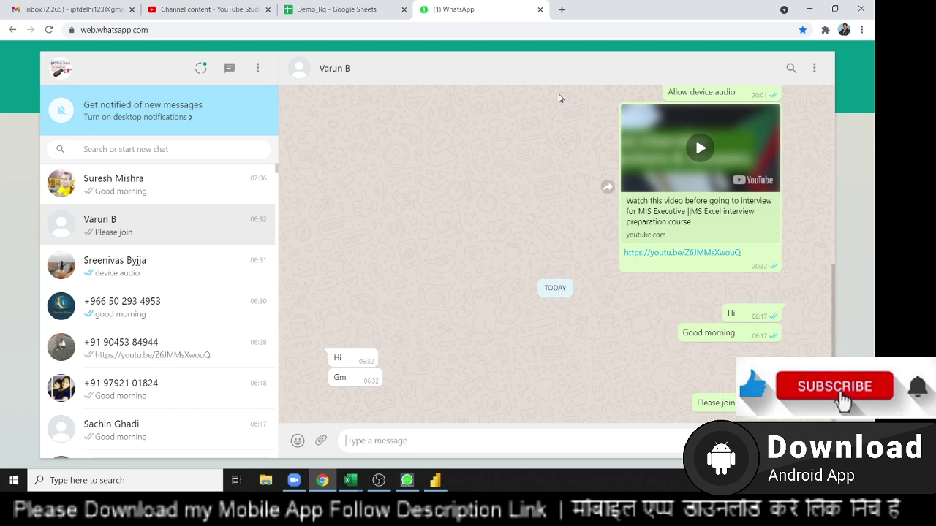
Step: Bring up the Zoom app and start a new meeting
left_click(294, 481)
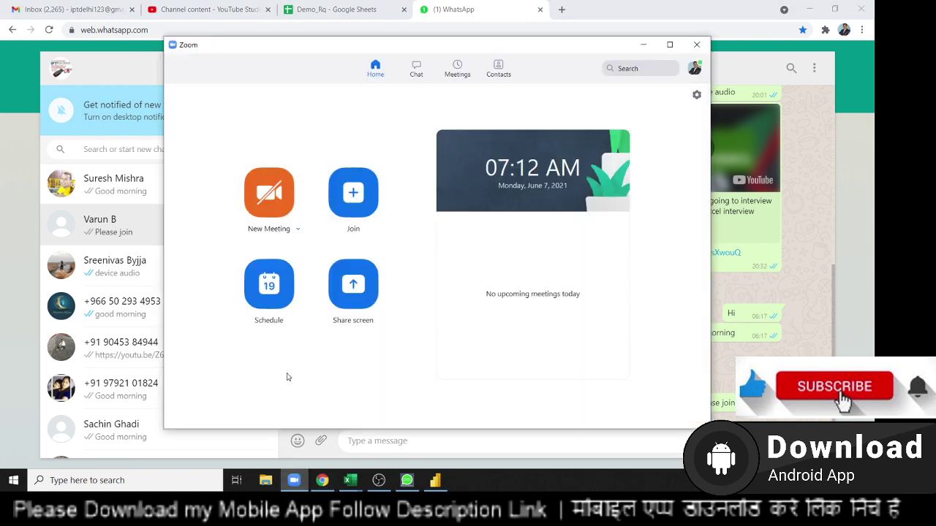
left_click(277, 209)
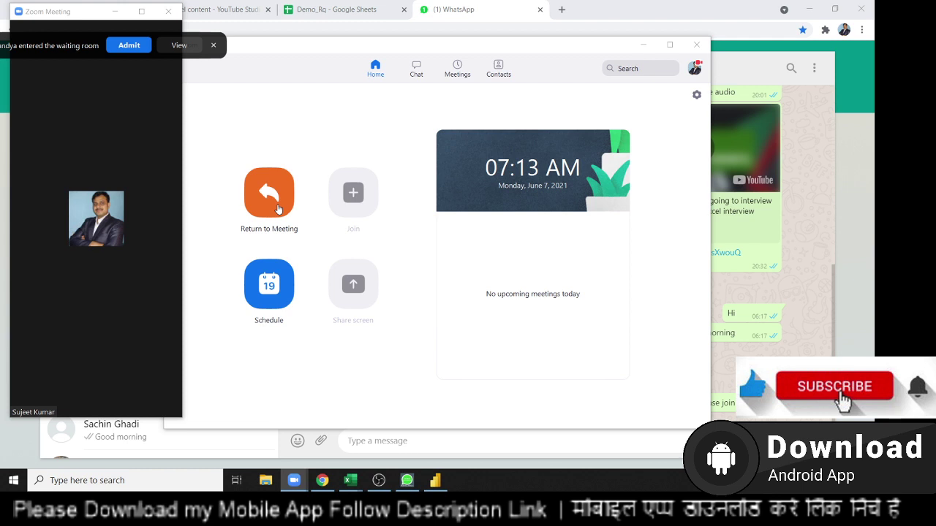
Step: Admit the waiting participant, mute the microphone, and switch back to the browser
left_click(114, 50)
left_click(35, 400)
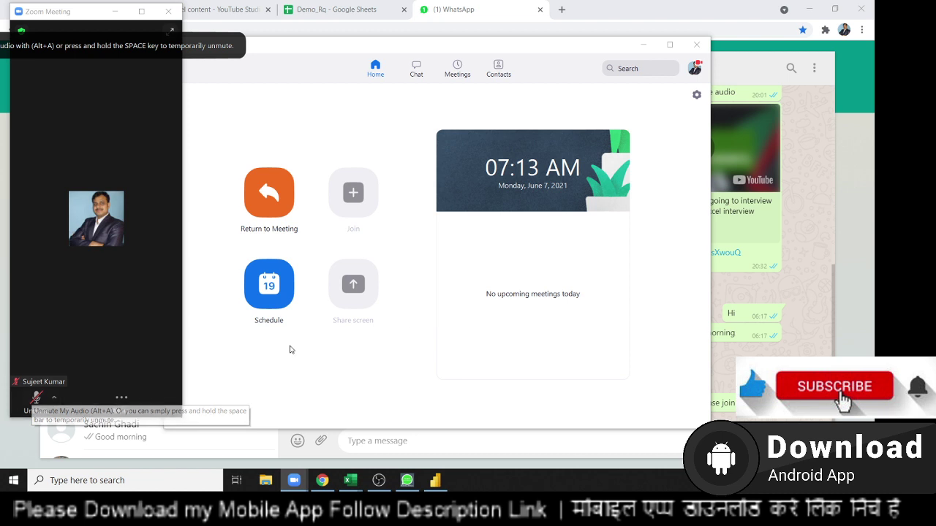
key("alt+Tab")
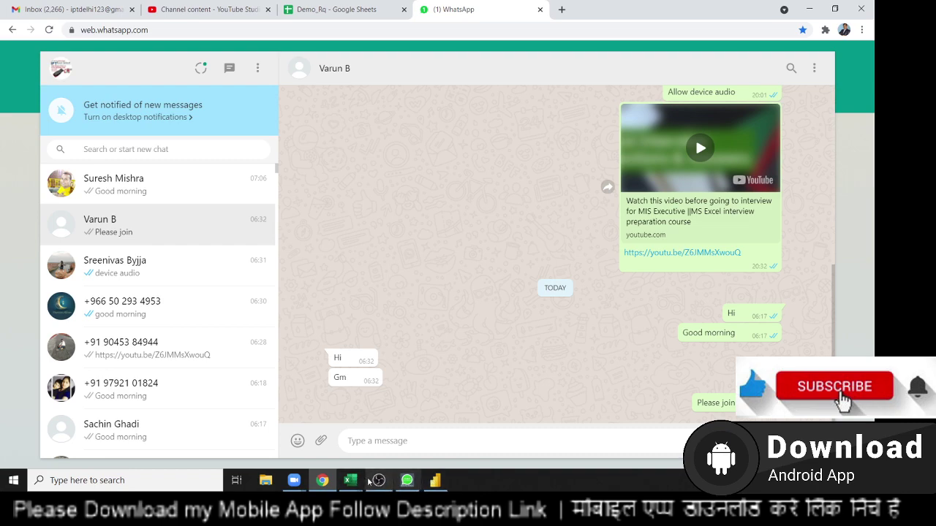
Step: Bring the meeting window forward, show the participants list, and admit the waiting guest
mouse_move(293, 480)
left_click(360, 448)
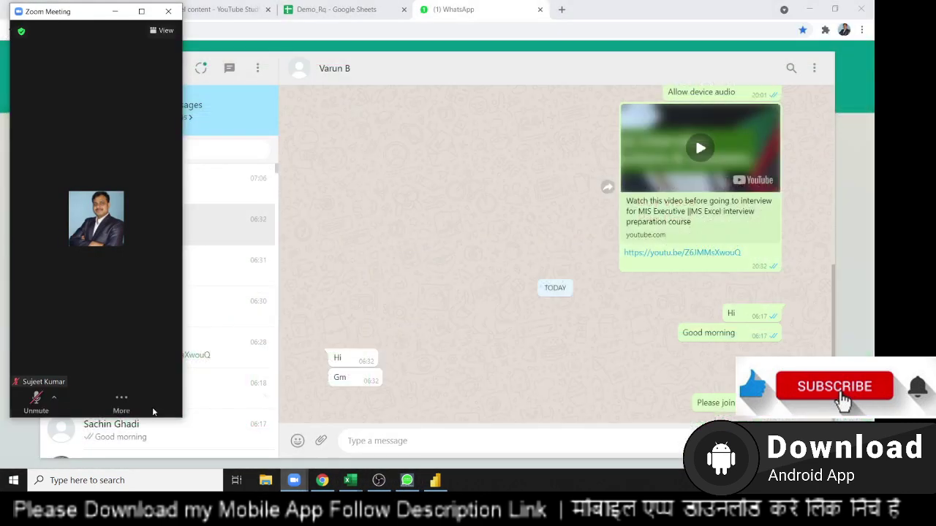
left_click(145, 13)
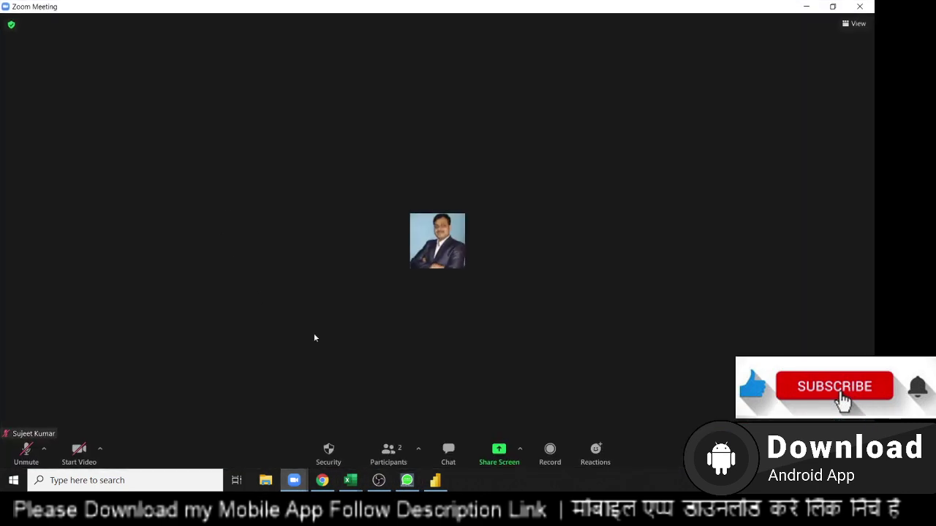
left_click(380, 448)
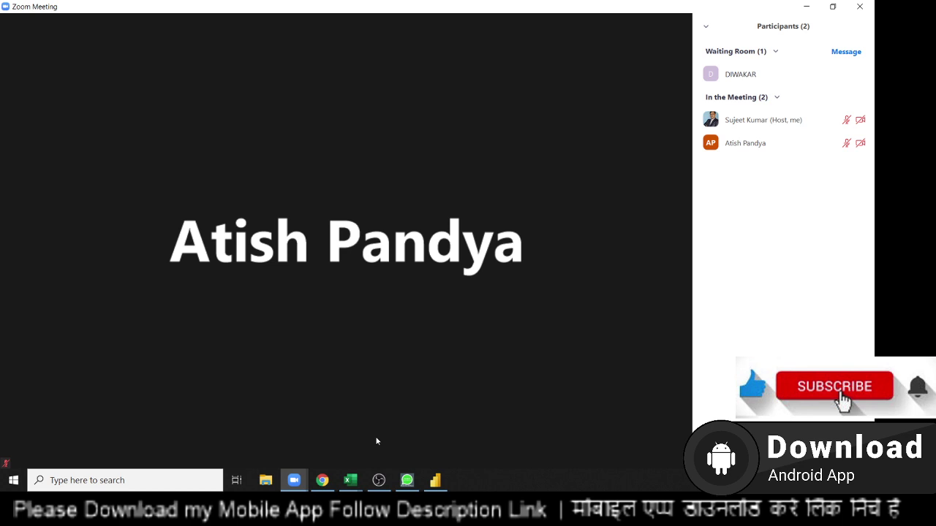
left_click(816, 76)
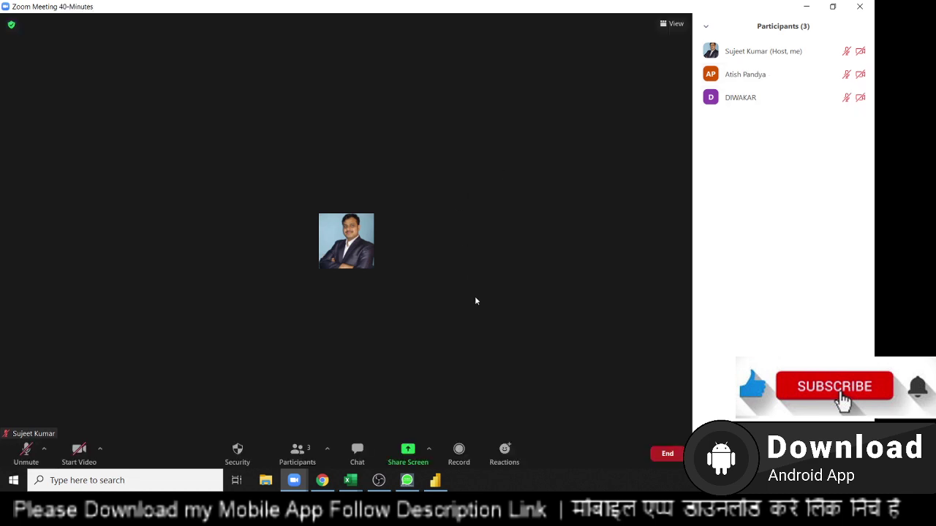
Step: Share the screen, then minimize Chrome and the Zoom home window to reveal Power BI's blank report
left_click(407, 450)
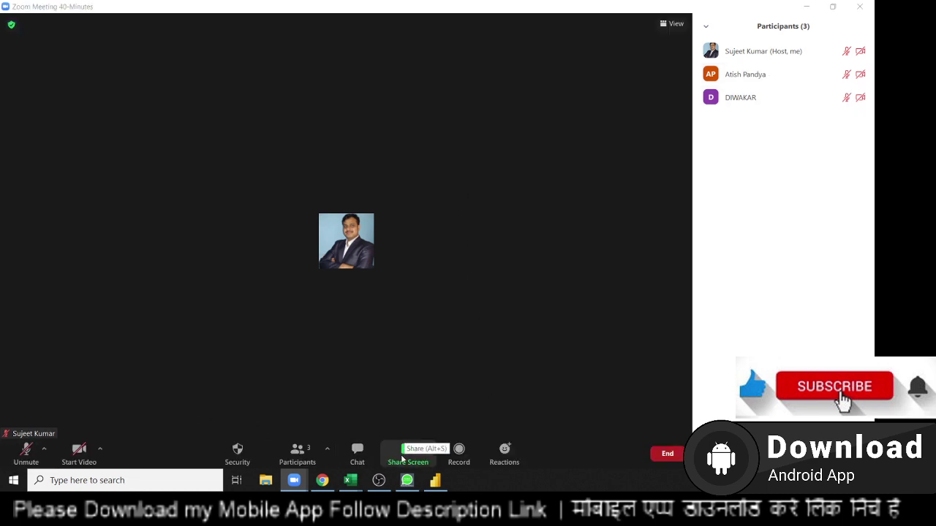
left_click(680, 396)
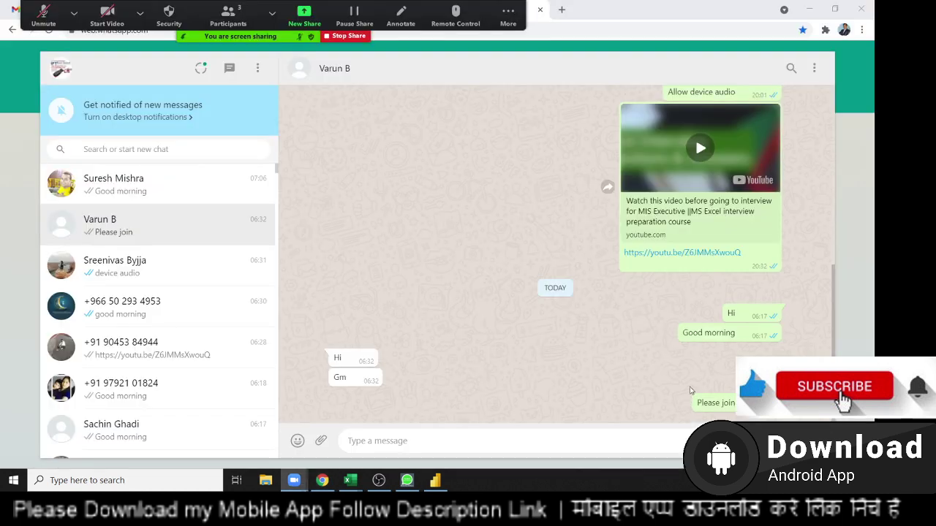
left_click(809, 10)
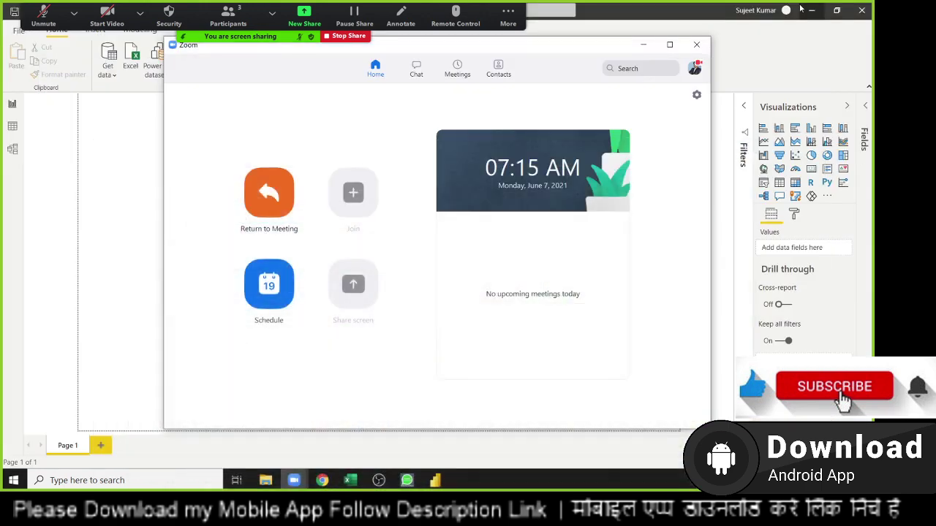
left_click(644, 45)
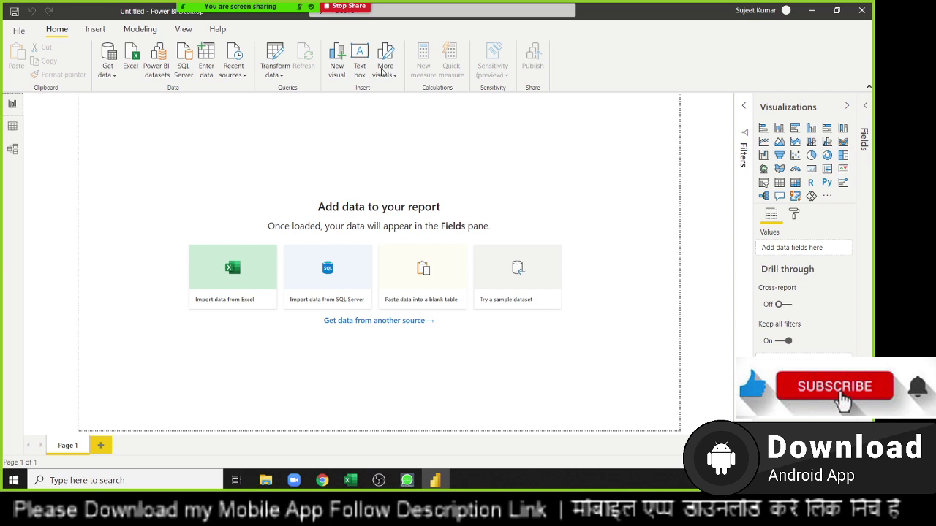
Step: Unmute the microphone and review the participants list before closing it
left_click(139, 12)
left_click(54, 19)
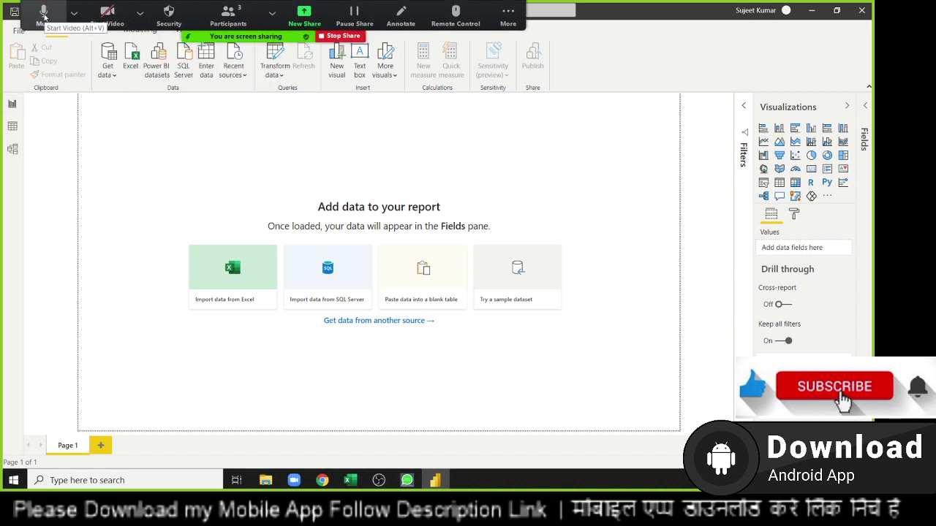
left_click(139, 13)
left_click(223, 16)
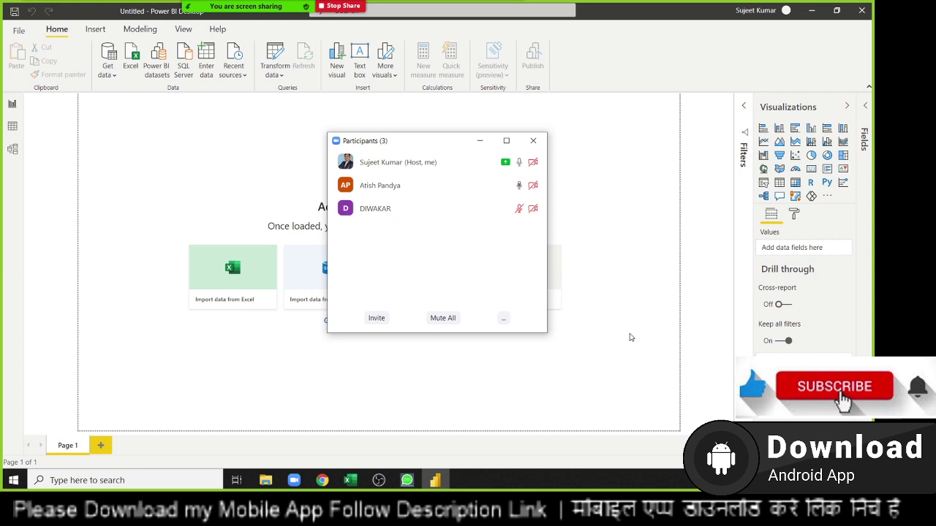
left_click(531, 144)
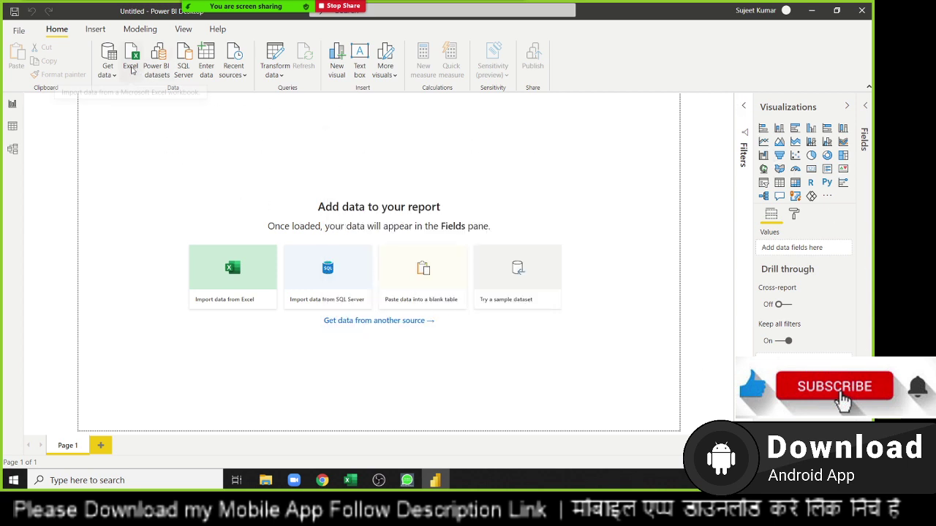
Step: Start the Excel import from the Home ribbon and allow a participant to record the meeting
left_click(242, 16)
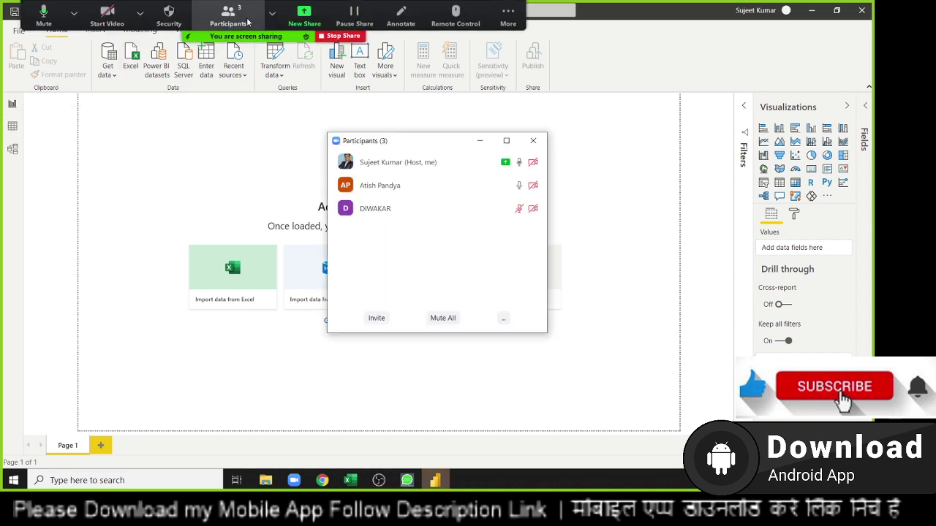
left_click(519, 185)
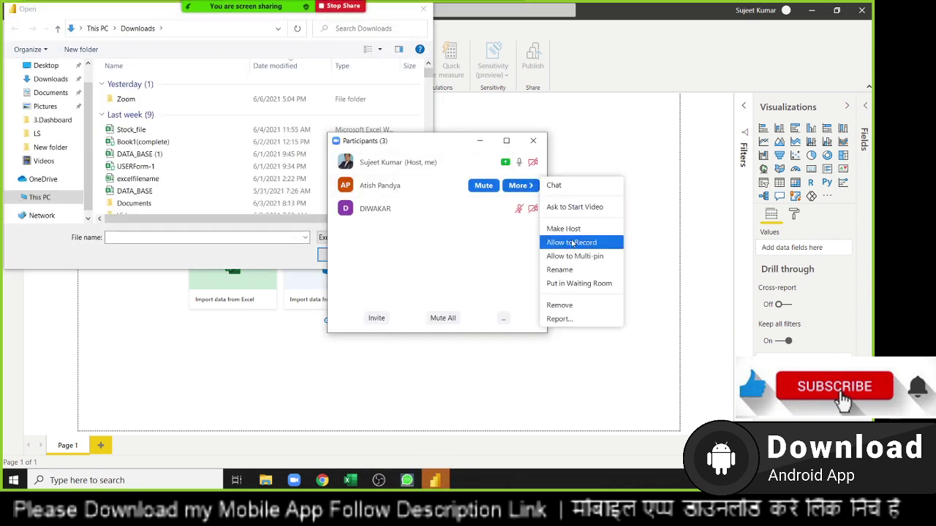
left_click(520, 208)
left_click(563, 267)
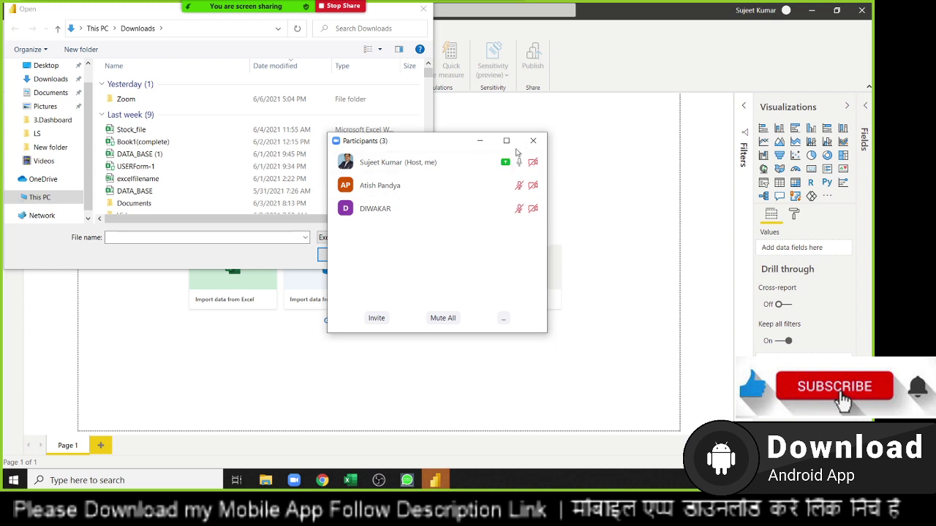
left_click(533, 141)
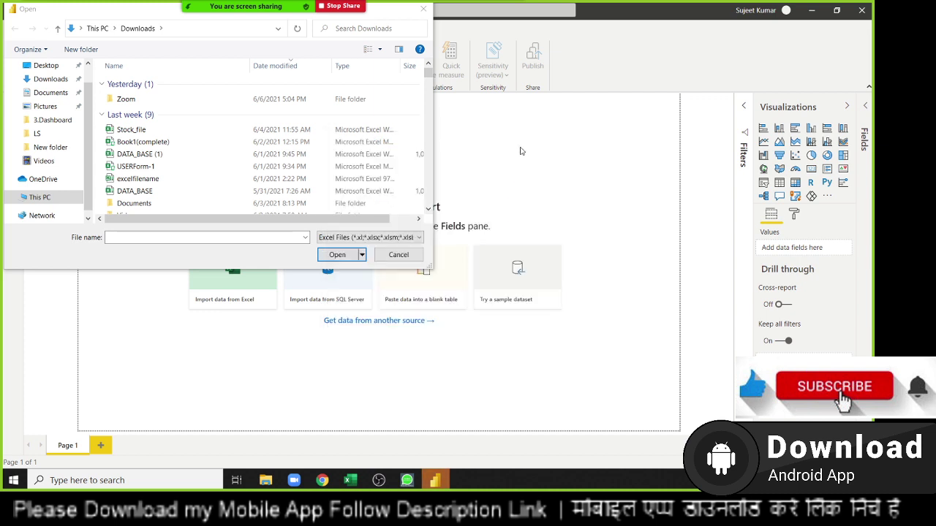
Step: Browse the Documents folder, dismiss the recording notice, and select the Book6 workbook
left_click(46, 94)
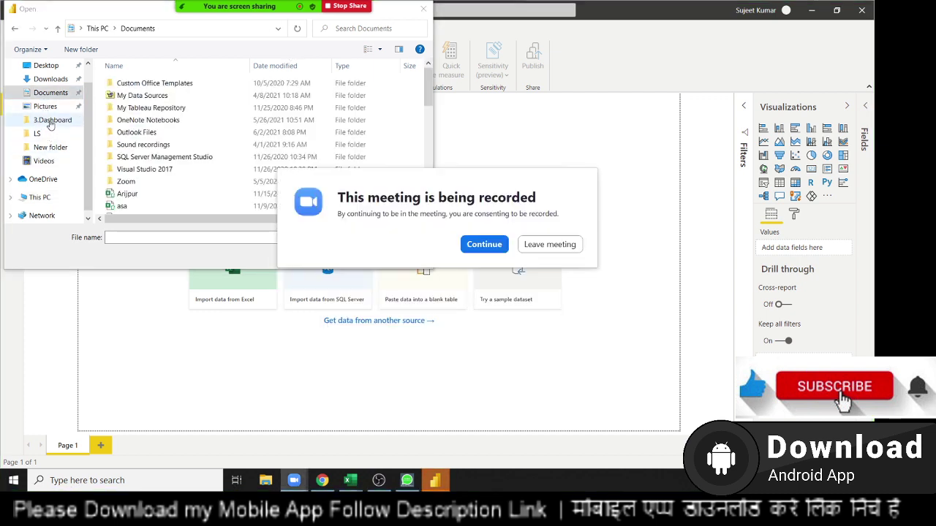
left_click(488, 247)
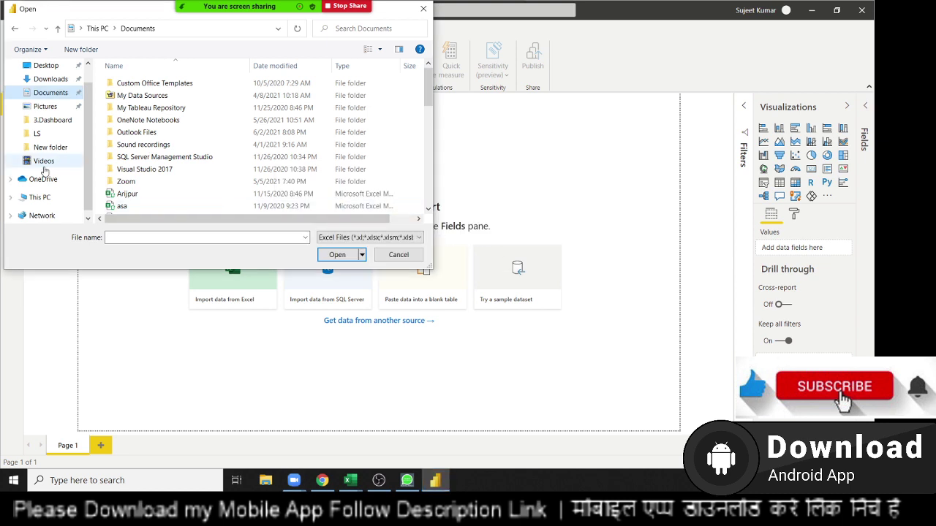
scroll(134, 195, "down", 1)
scroll(139, 195, "down", 1)
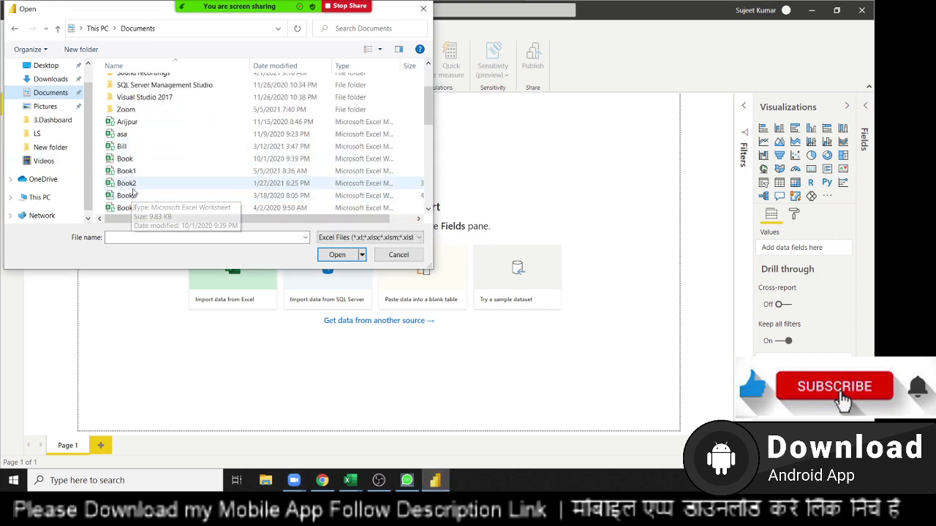
scroll(140, 193, "down", 1)
scroll(141, 183, "down", 4)
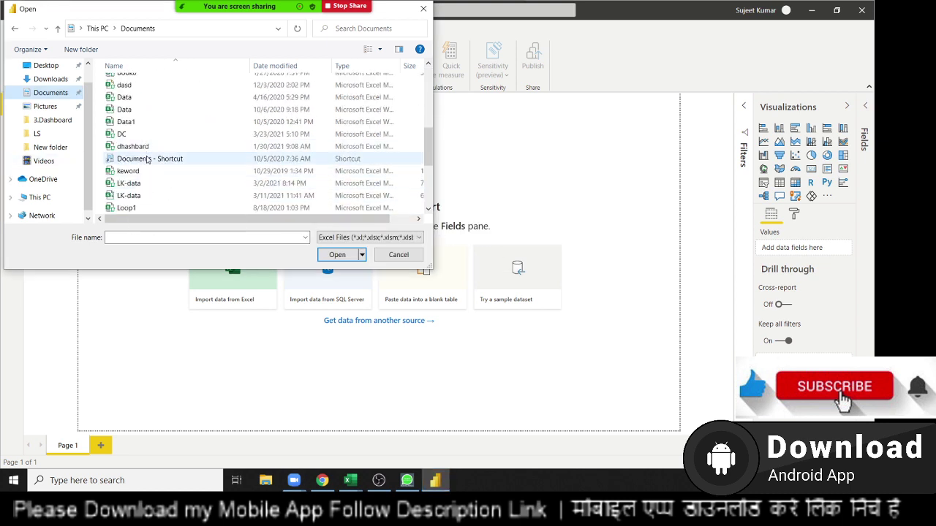
scroll(148, 179, "up", 1)
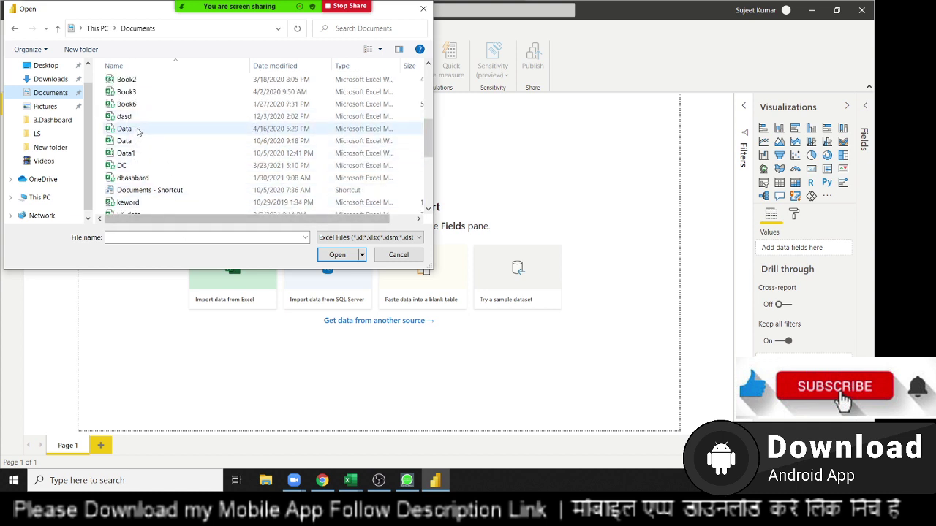
left_click_drag(246, 219, 289, 227)
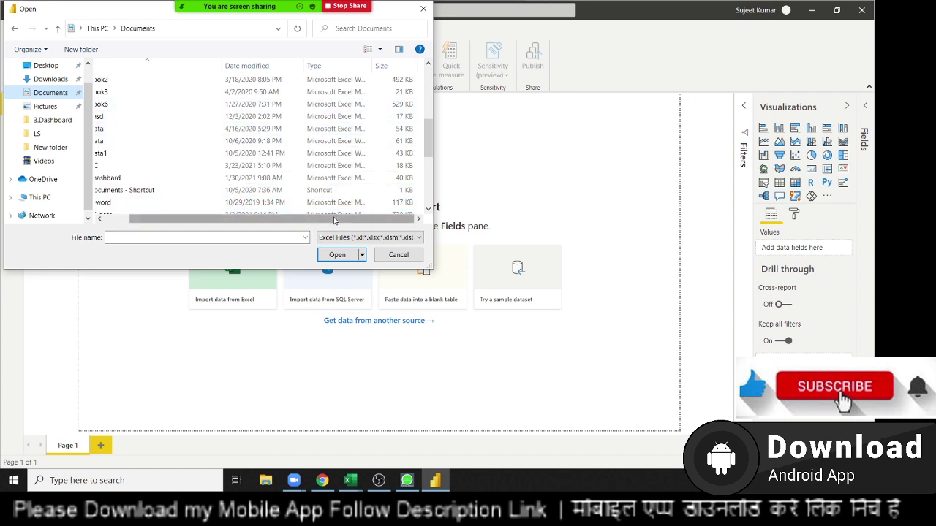
mouse_move(332, 219)
left_mouse_down()
mouse_move(290, 218)
mouse_move(306, 219)
left_mouse_up()
left_click(196, 104)
Step: Switch to the Downloads folder and select the Data-1 workbook
scroll(305, 208, "down", 3)
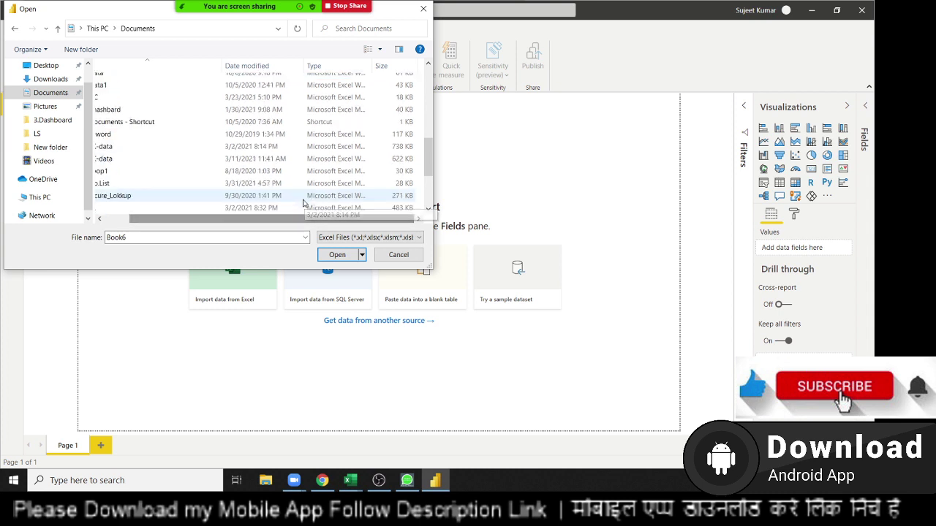
scroll(304, 204, "up", 2)
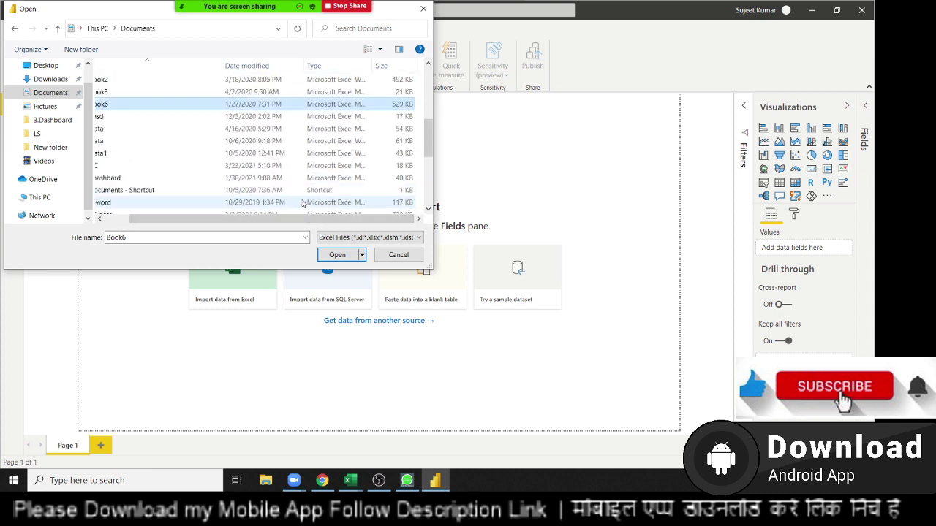
left_click_drag(257, 219, 230, 221)
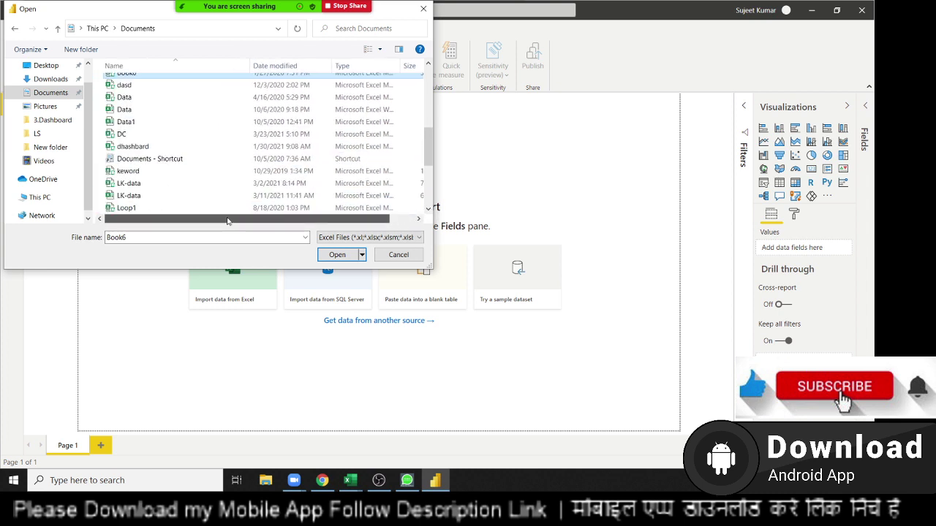
scroll(227, 203, "up", 2)
scroll(234, 205, "up", 3)
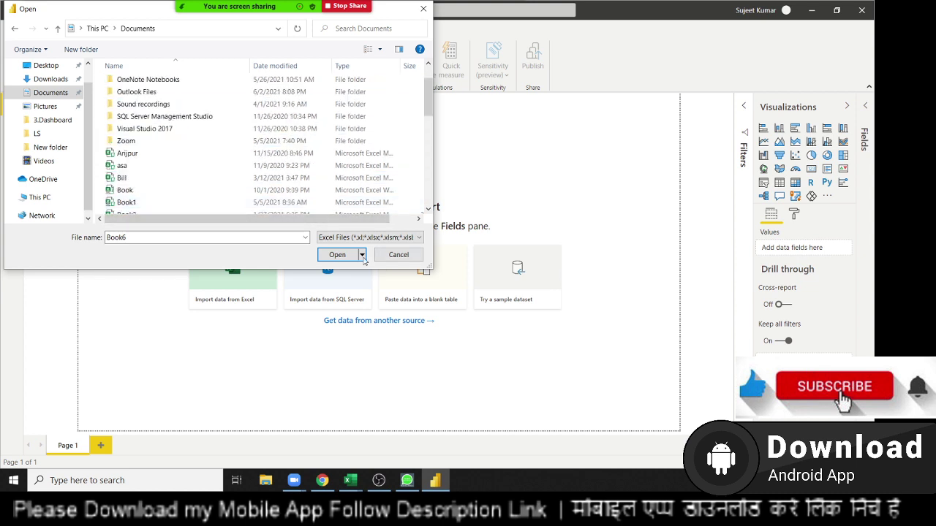
scroll(219, 208, "up", 1)
left_click(49, 79)
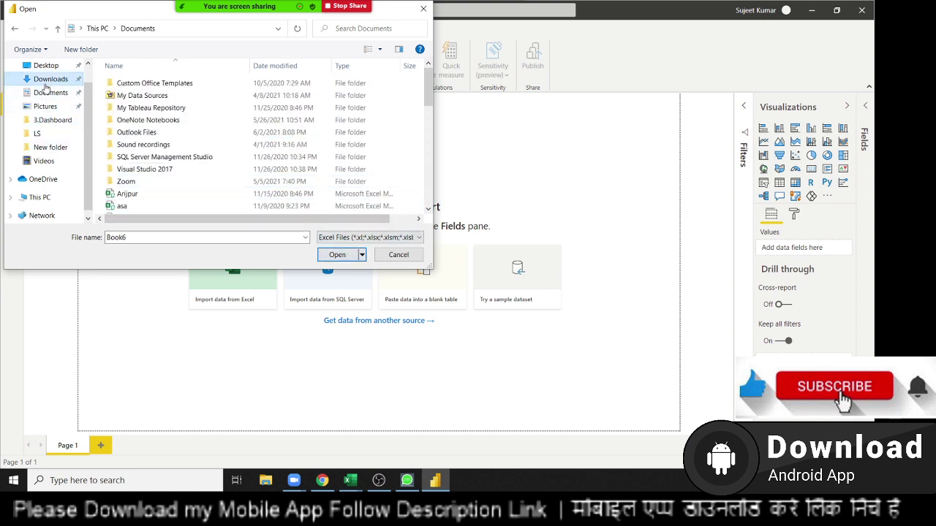
scroll(178, 175, "down", 2)
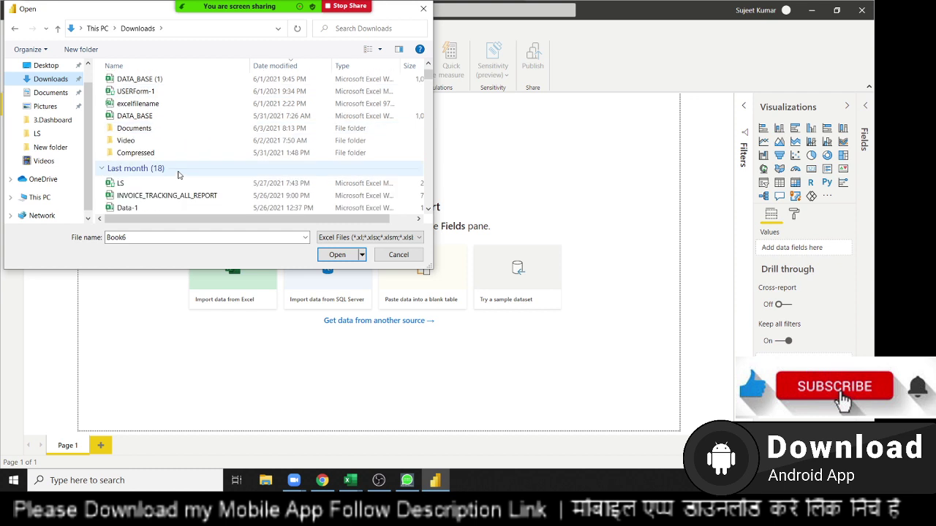
scroll(177, 175, "down", 2)
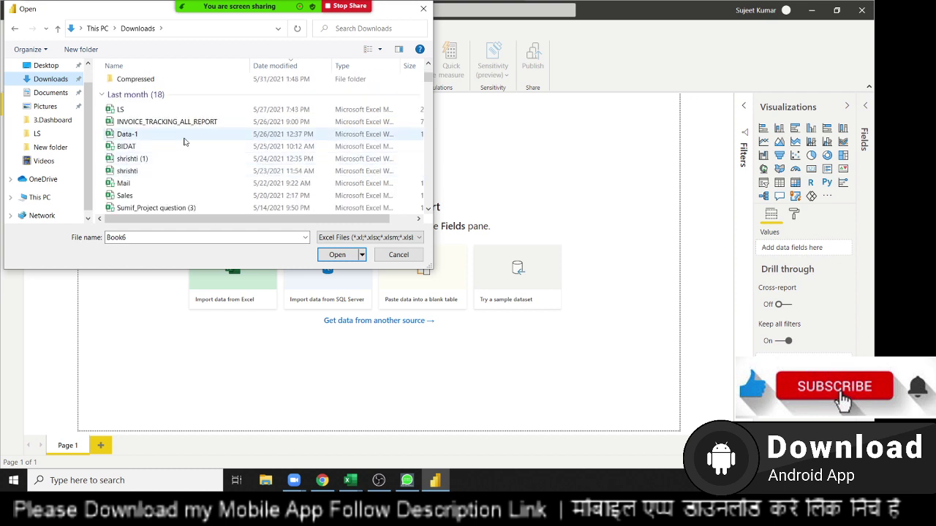
left_click(184, 137)
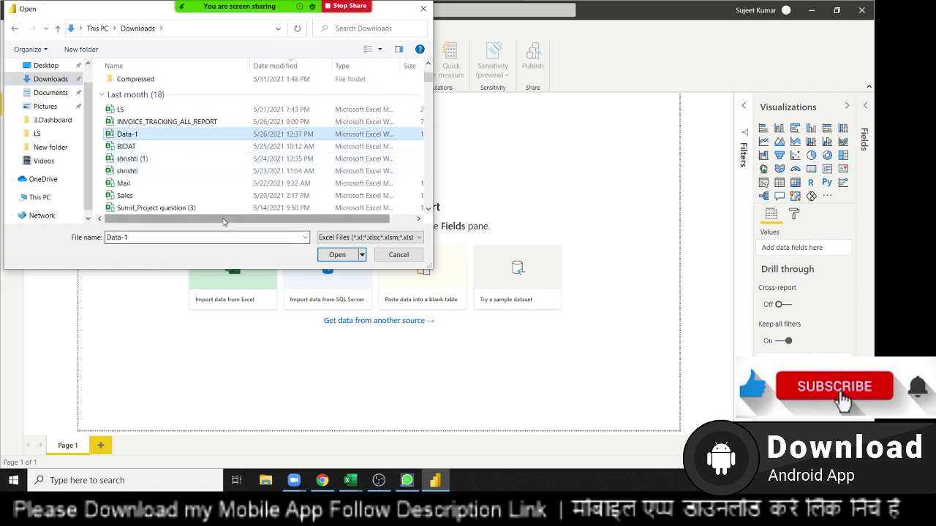
Step: Scroll further down Downloads and choose the DataP (2) workbook
scroll(224, 218, "right", 2)
scroll(223, 219, "left", 2)
scroll(198, 190, "down", 2)
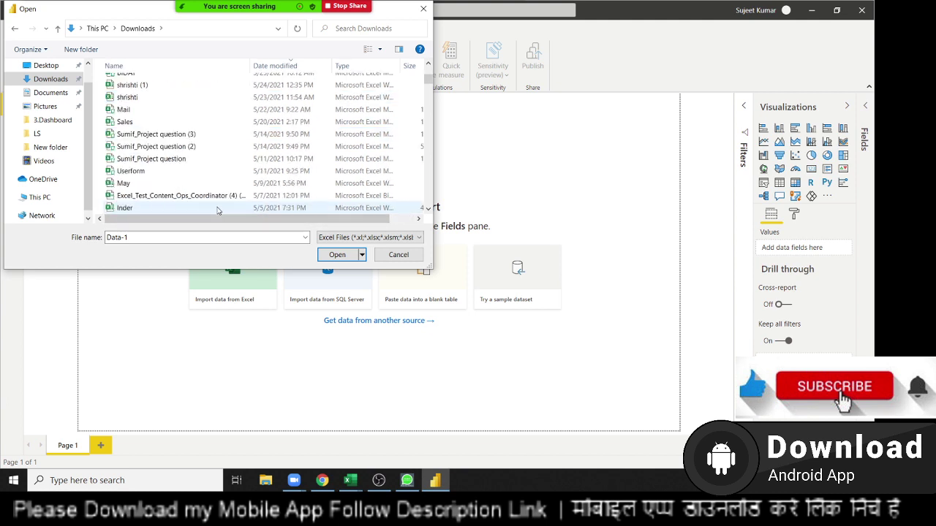
scroll(198, 191, "down", 1)
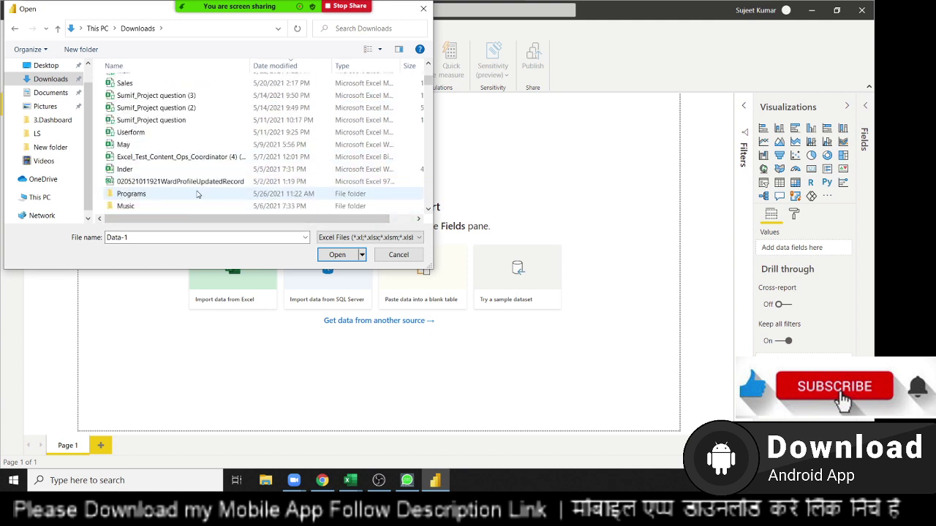
scroll(196, 194, "down", 2)
scroll(197, 195, "down", 2)
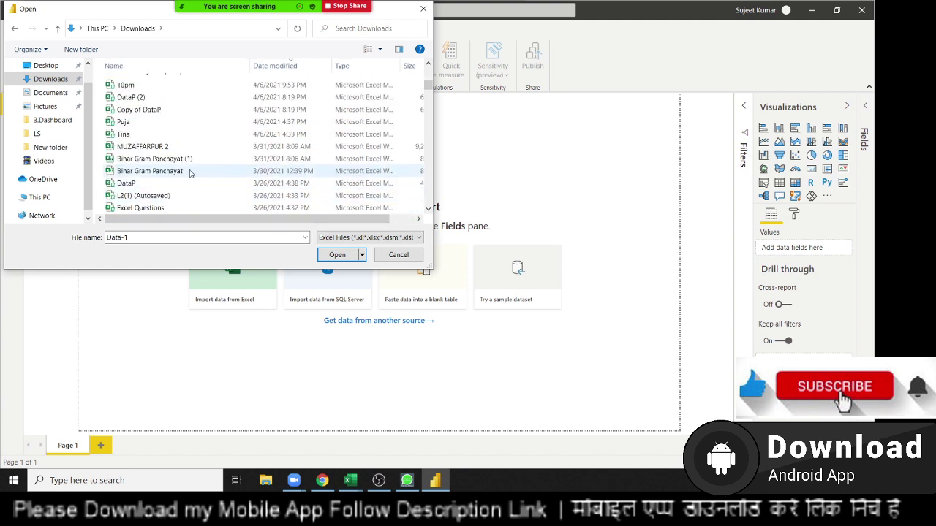
left_click(150, 100)
left_click(349, 254)
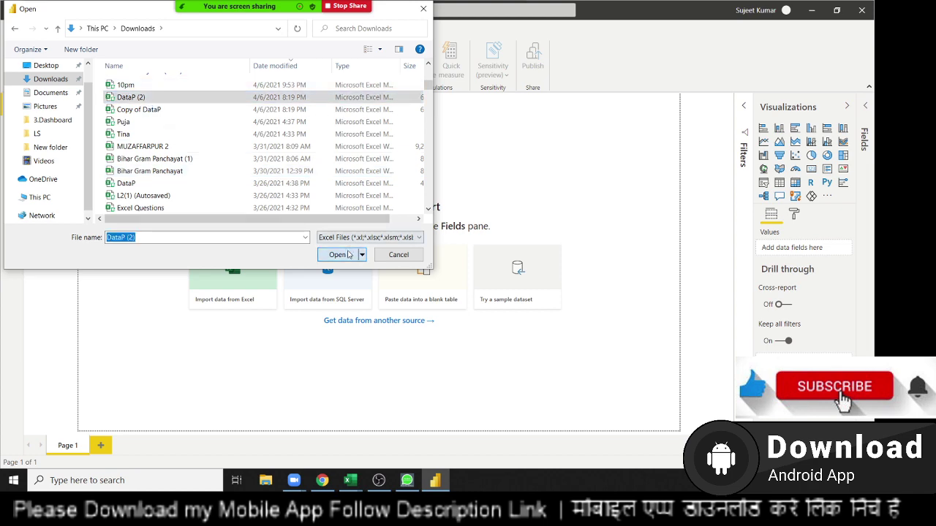
Step: Open DataP (2), tick its Data sheet in the Navigator and load it, then check participants
left_click(349, 255)
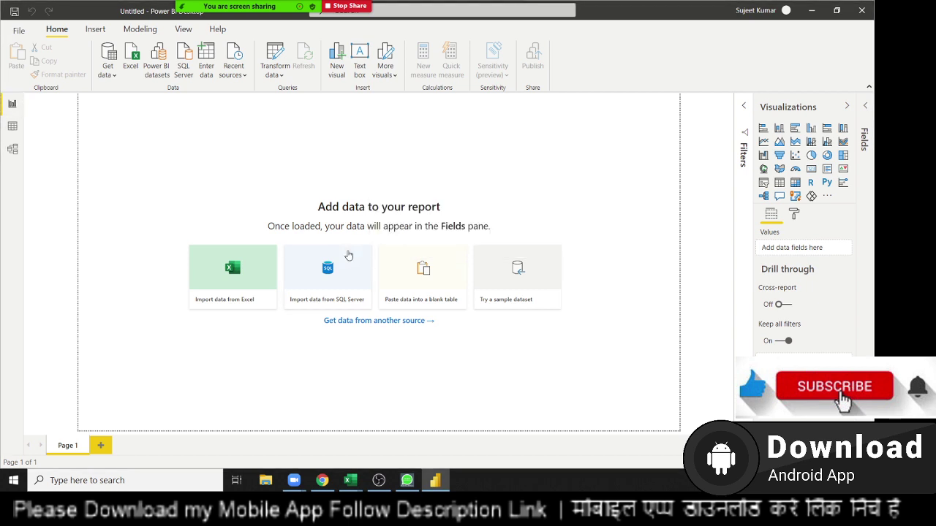
left_click(349, 255)
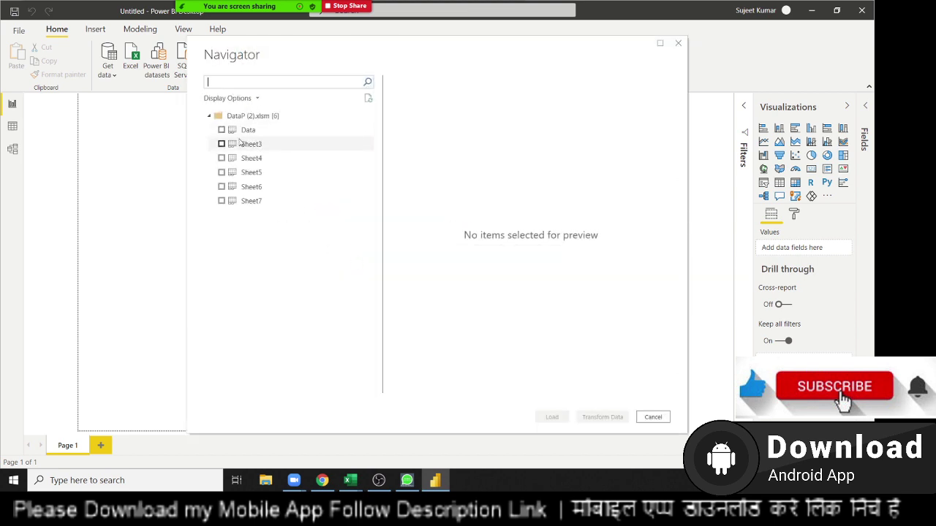
left_click(224, 134)
left_click(222, 131)
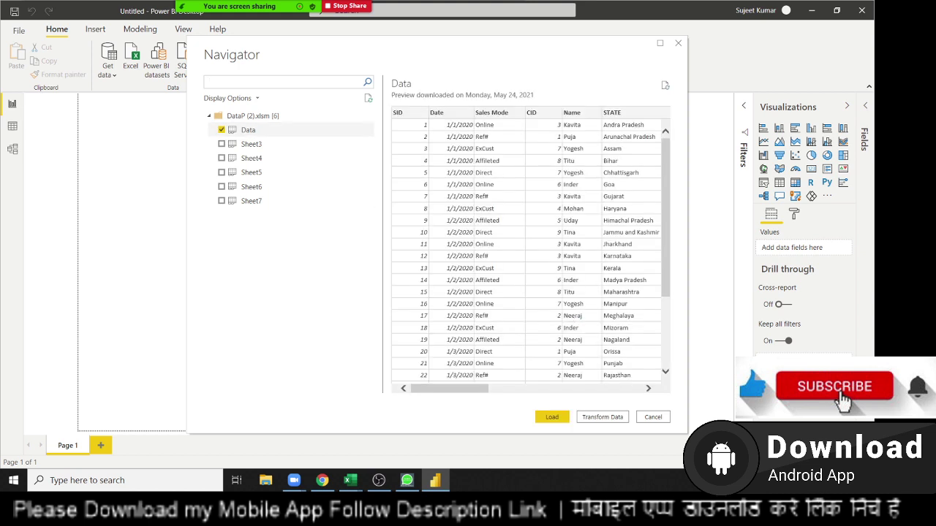
key("alt+Tab")
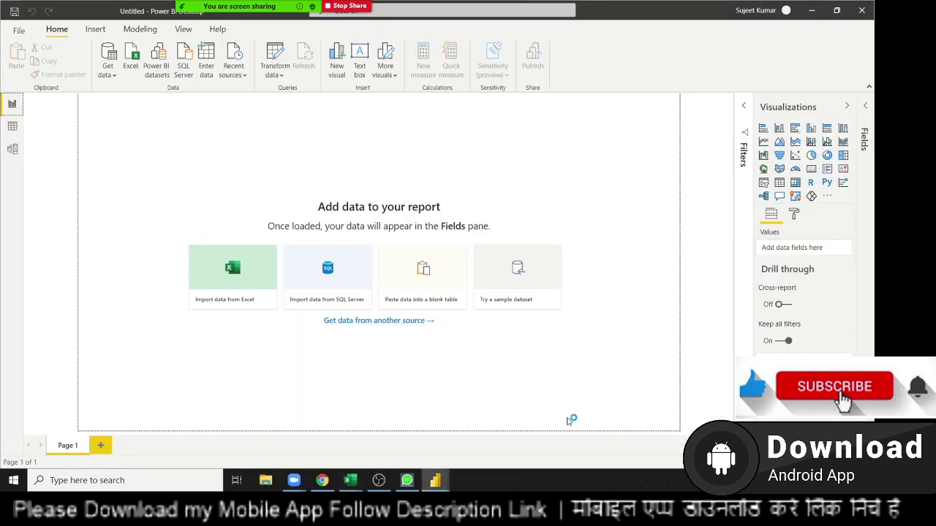
left_click(228, 14)
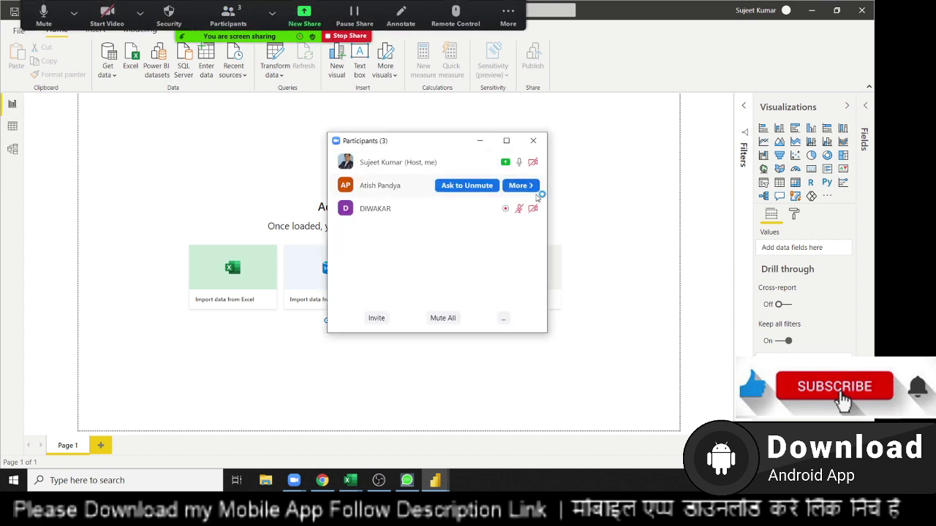
left_click(533, 140)
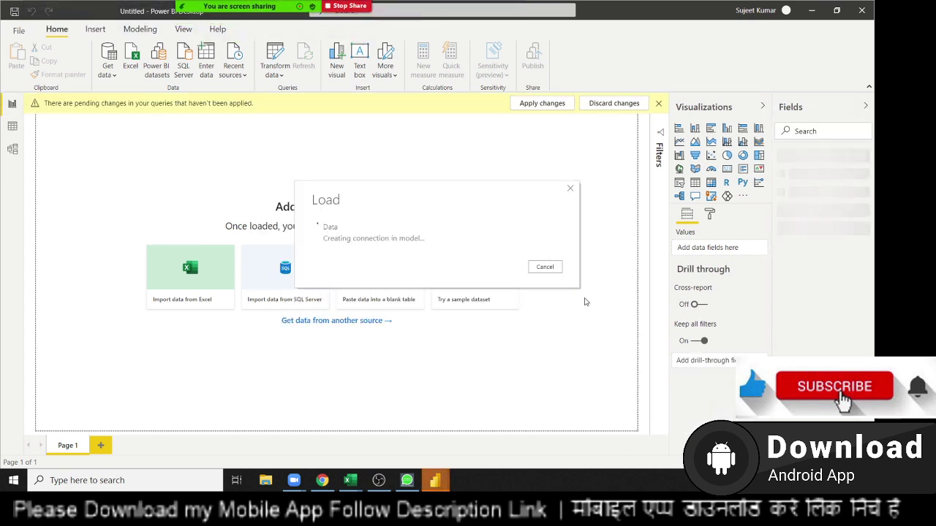